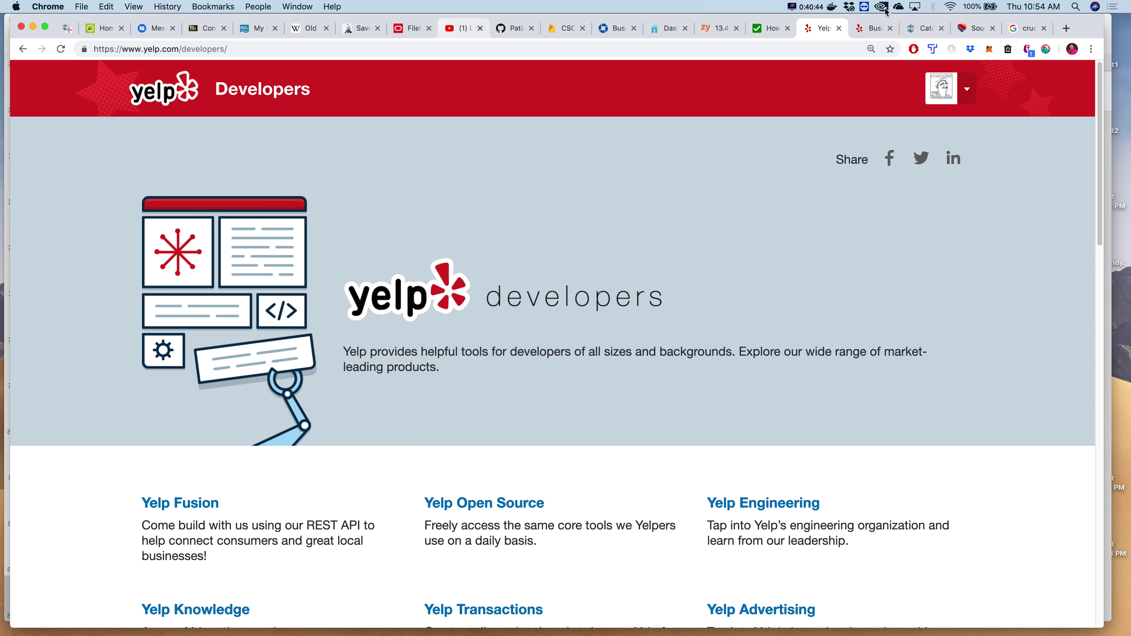
- Go to developer.facebook.com in the browser tab holding the Yelp business search documentation
{"action": "key", "text": "ctrl+Tab"}
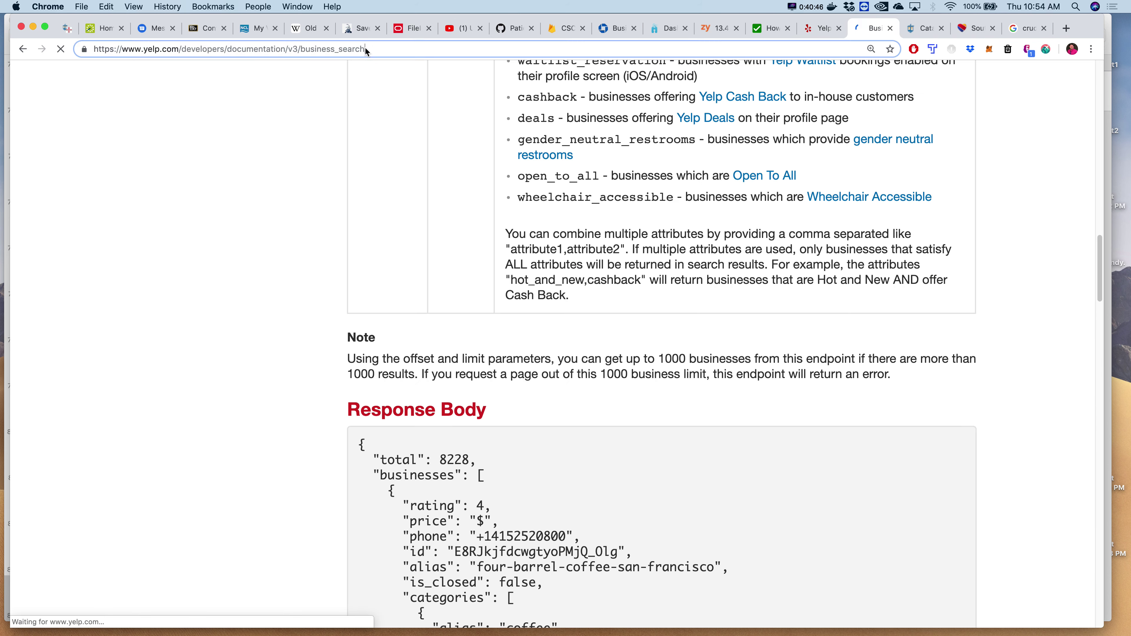
{"action": "left_click", "coordinate": [365, 48]}
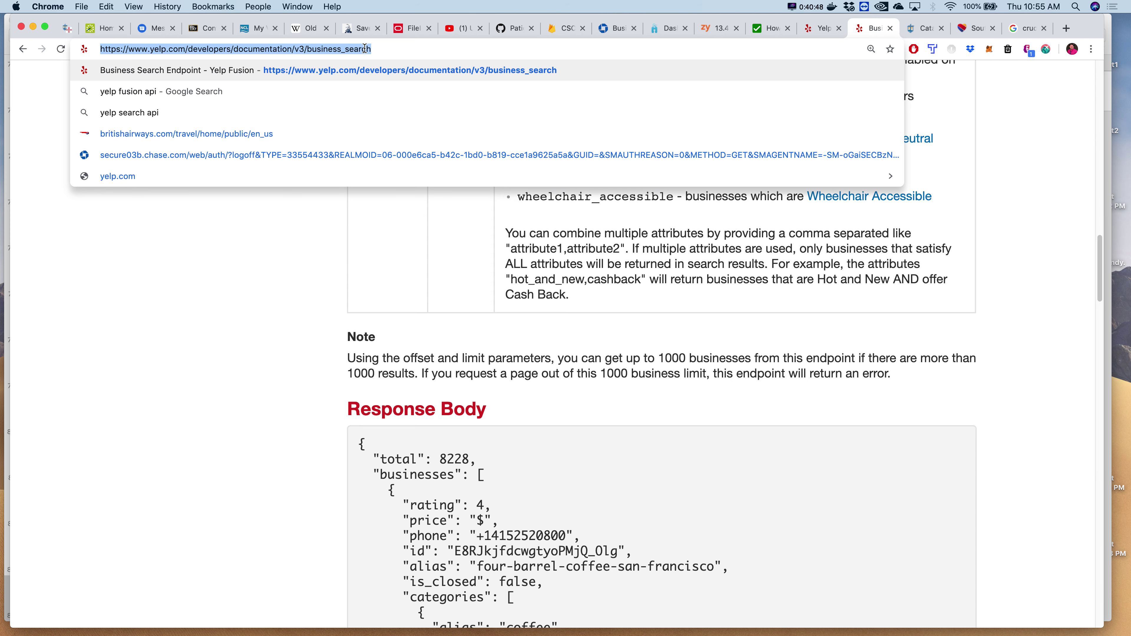
{"action": "type", "text": "developer"}
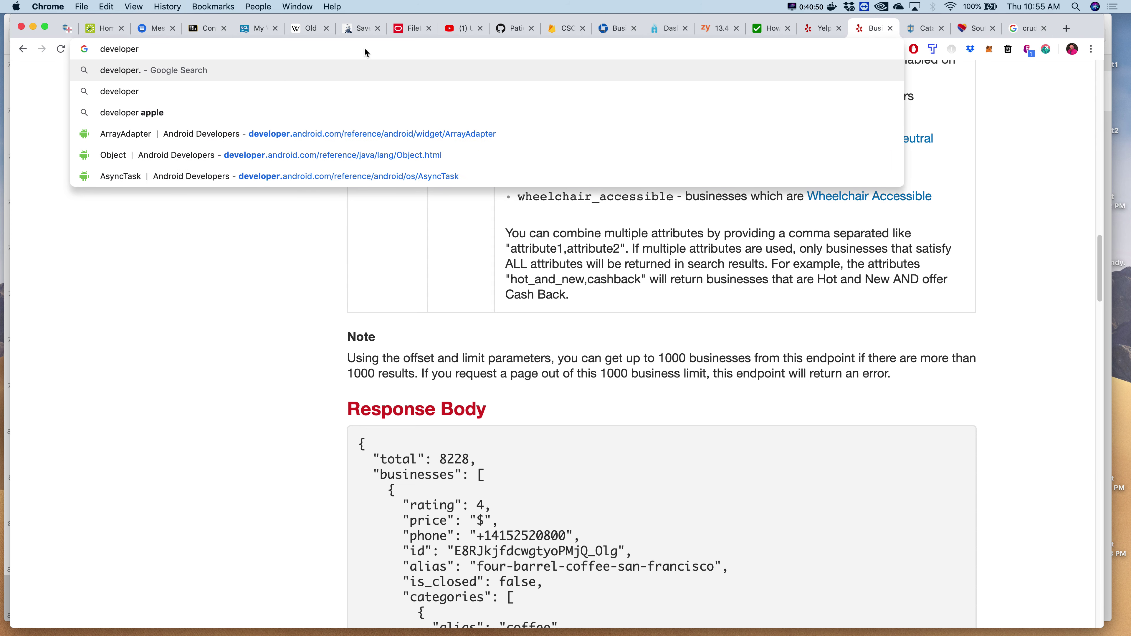
{"action": "type", "text": ".faceboo"}
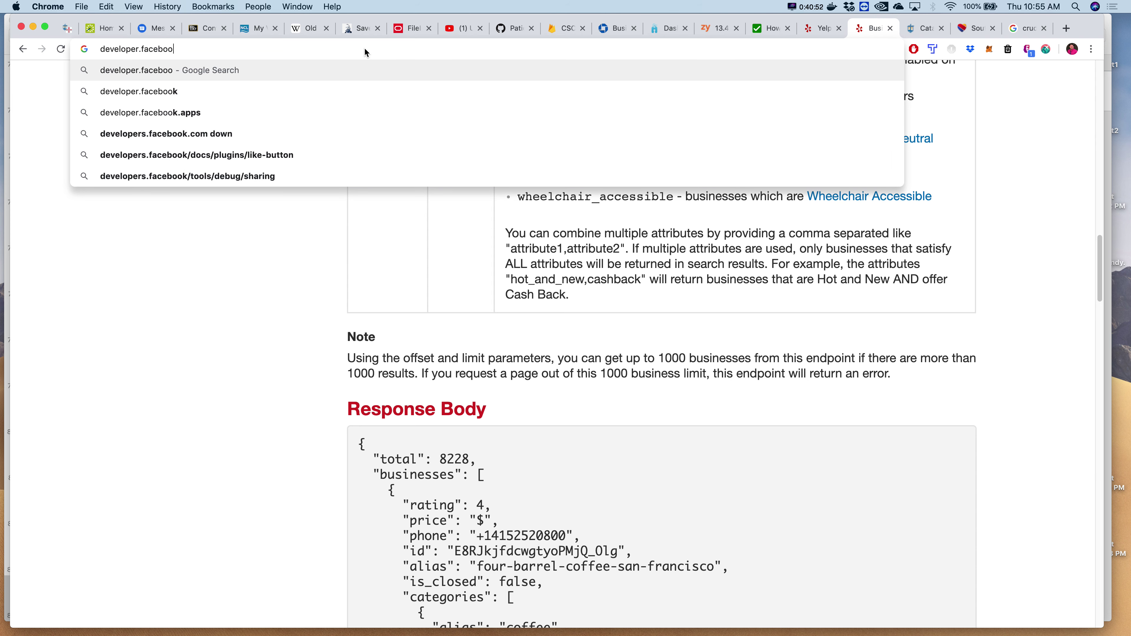
{"action": "type", "text": "k.com"}
{"action": "key", "text": "Return"}
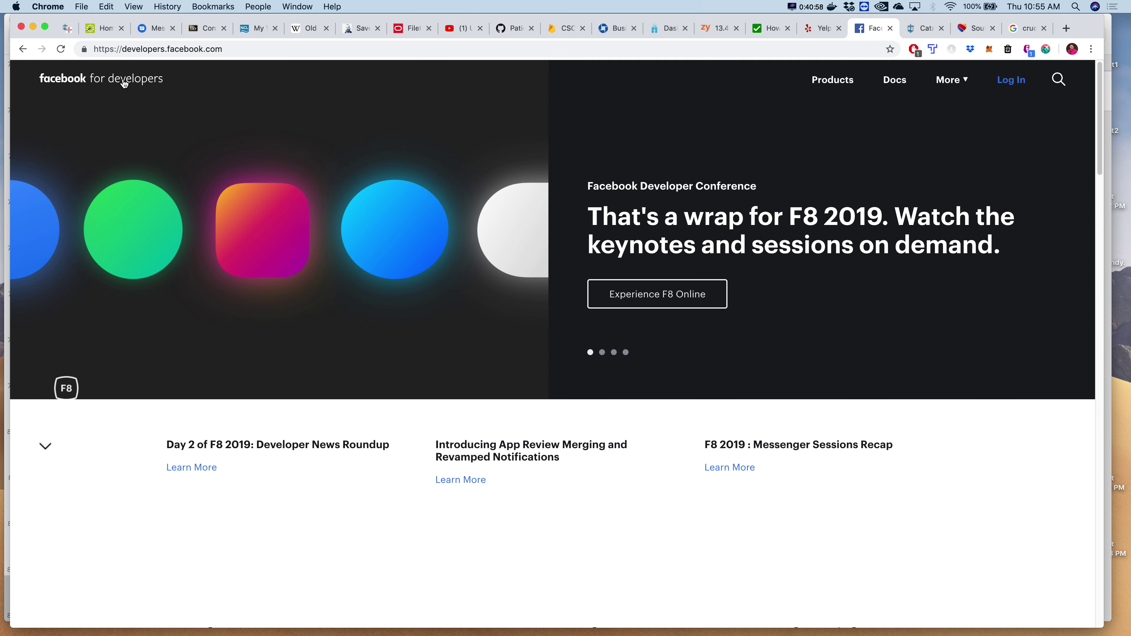
- Open the Open Source section of the Facebook developer products and look through its listed projects
{"action": "left_click", "coordinate": [846, 83]}
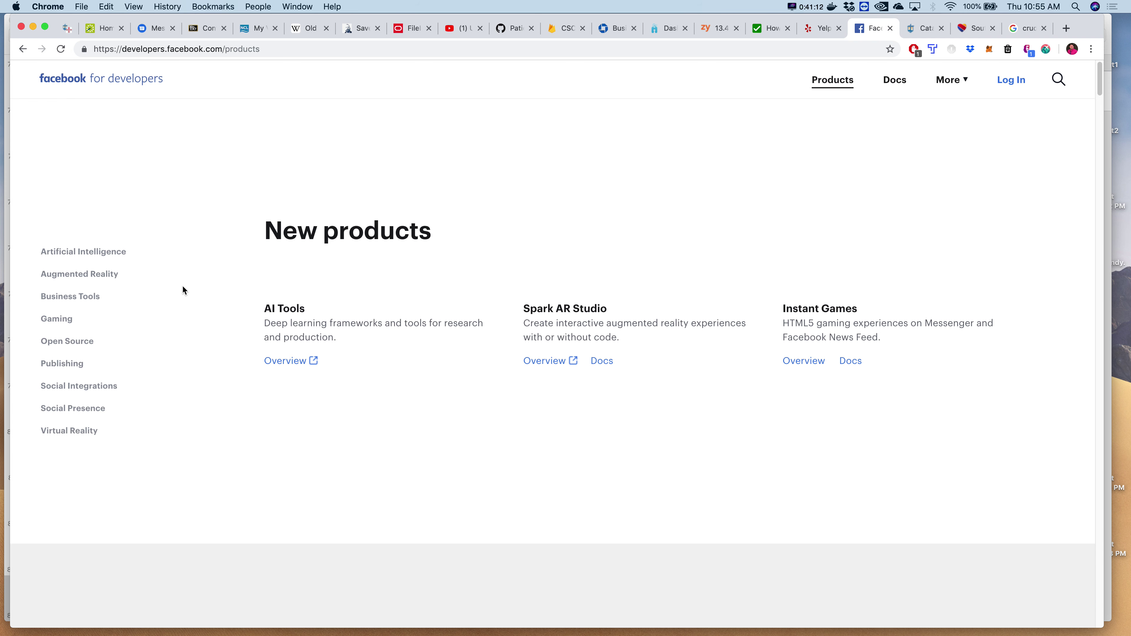
{"action": "left_click", "coordinate": [64, 344]}
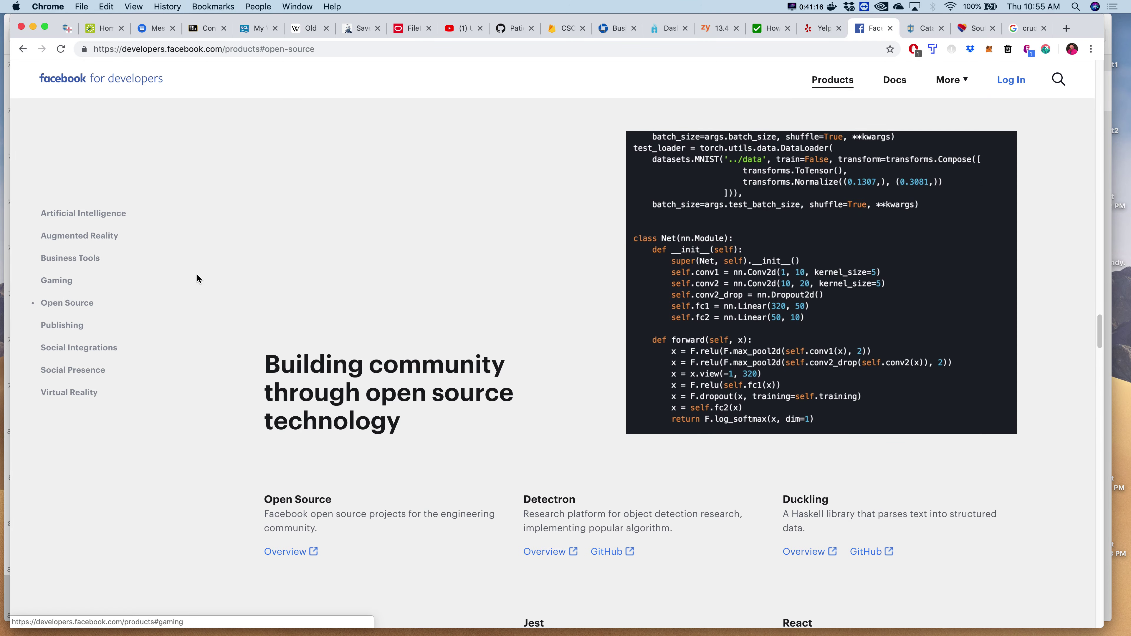
{"action": "scroll", "coordinate": [438, 367], "scroll_direction": "down", "scroll_amount": 4}
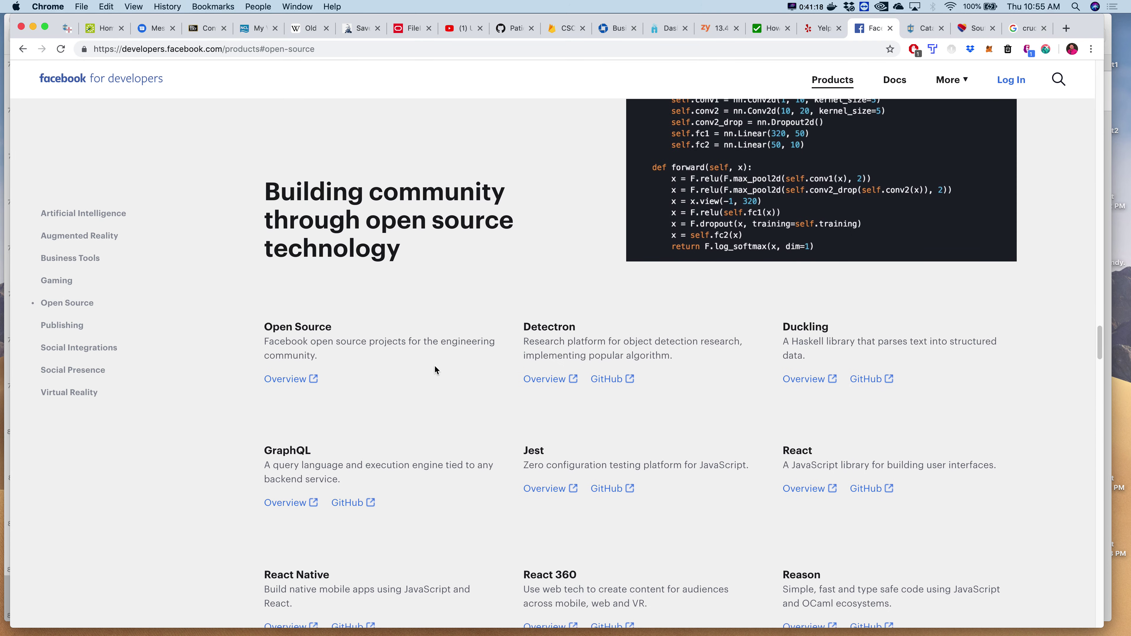
{"action": "scroll", "coordinate": [435, 370], "scroll_direction": "down", "scroll_amount": 2}
{"action": "scroll", "coordinate": [435, 369], "scroll_direction": "down", "scroll_amount": 1}
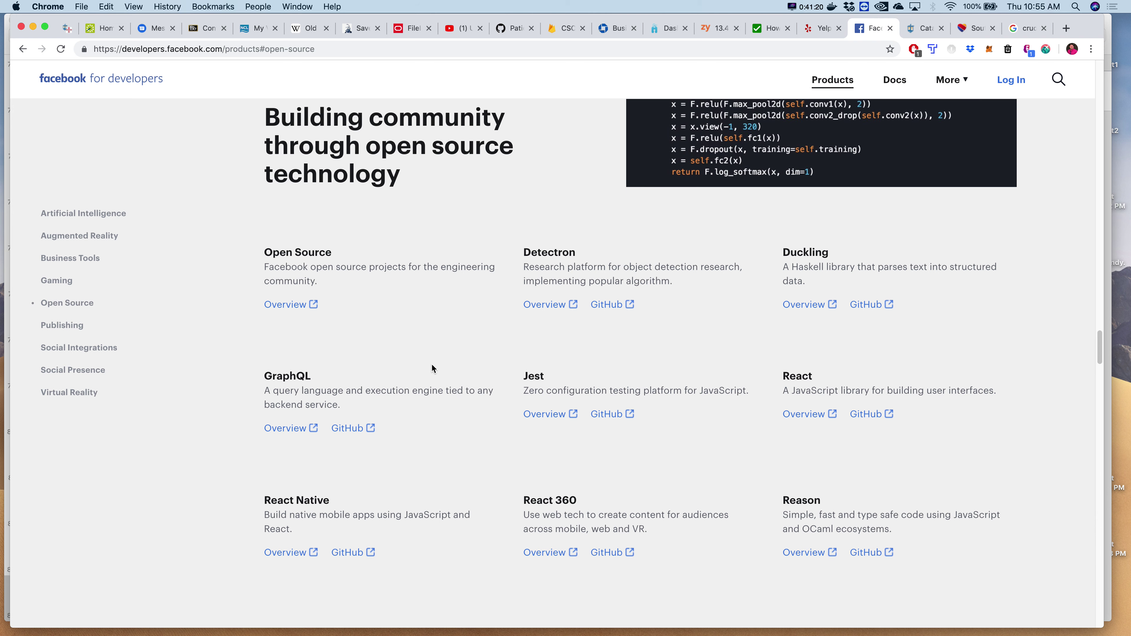
{"action": "scroll", "coordinate": [424, 369], "scroll_direction": "down", "scroll_amount": 1}
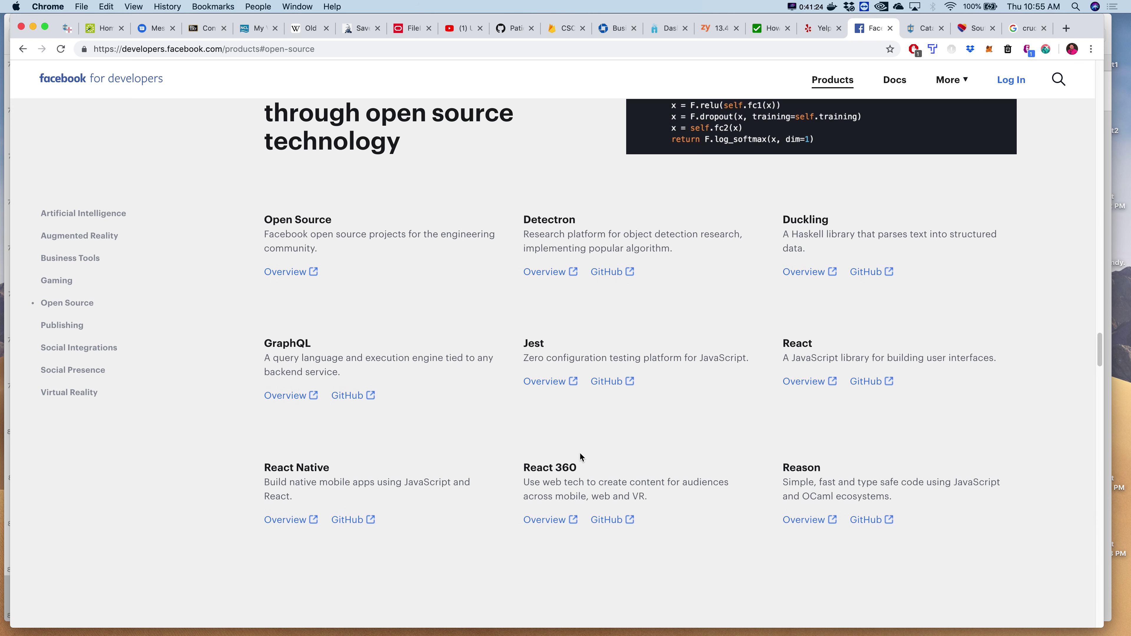
{"action": "scroll", "coordinate": [588, 452], "scroll_direction": "down", "scroll_amount": 2}
{"action": "scroll", "coordinate": [595, 452], "scroll_direction": "down", "scroll_amount": 2}
{"action": "scroll", "coordinate": [593, 452], "scroll_direction": "up", "scroll_amount": 10}
{"action": "scroll", "coordinate": [590, 452], "scroll_direction": "down", "scroll_amount": 7}
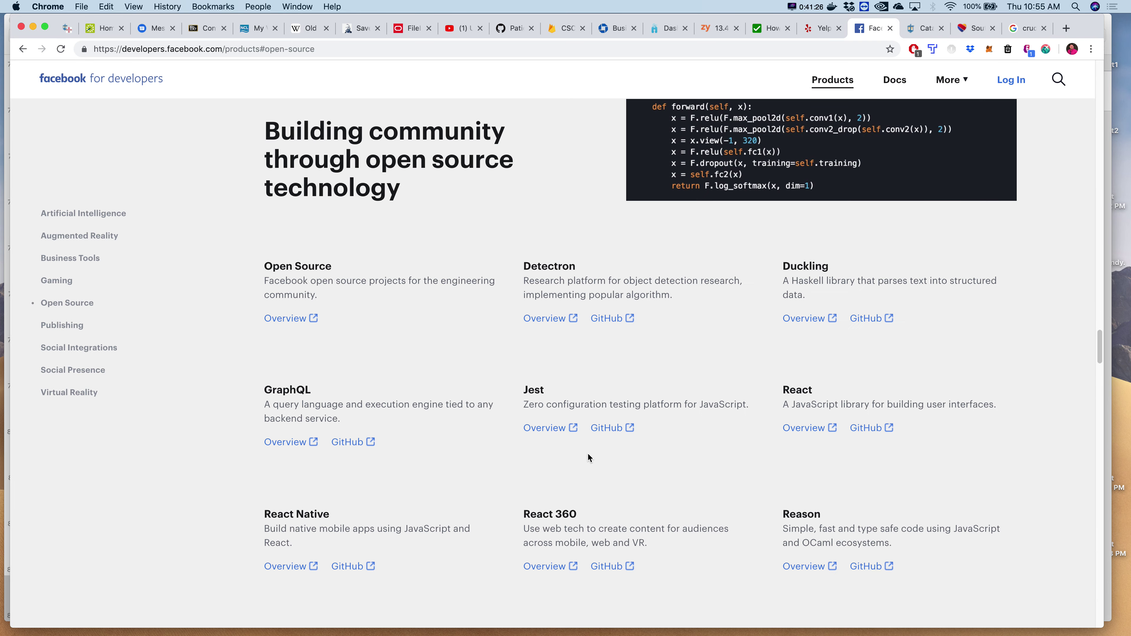
- Open the documentation of the Facebook Live API from the publishing products
{"action": "scroll", "coordinate": [434, 416], "scroll_direction": "down", "scroll_amount": 15}
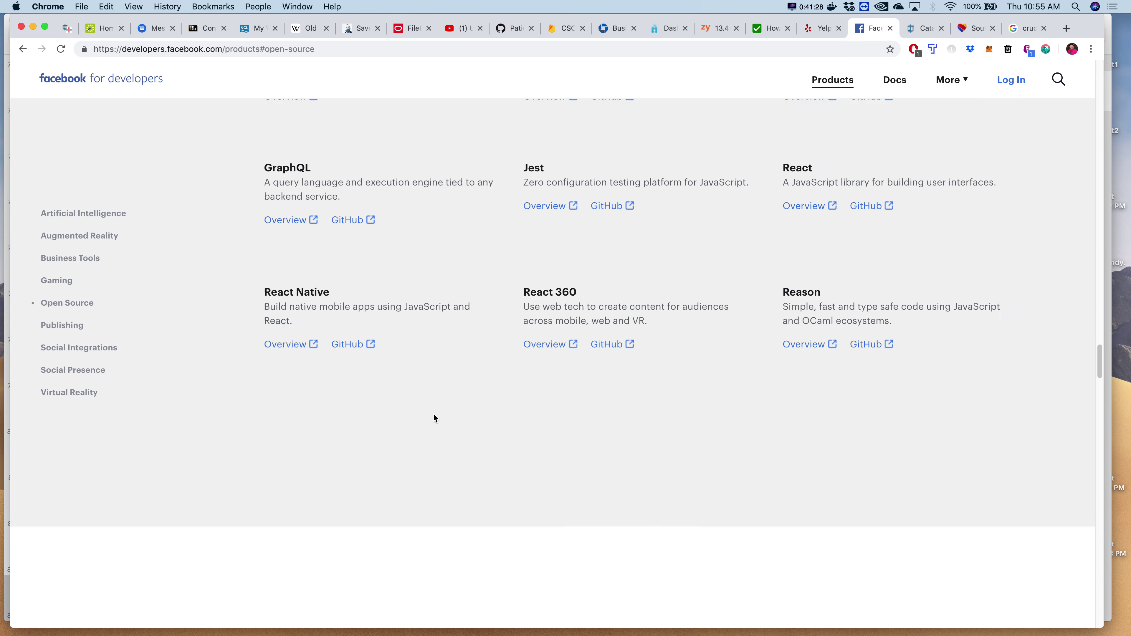
{"action": "scroll", "coordinate": [434, 414], "scroll_direction": "down", "scroll_amount": 10}
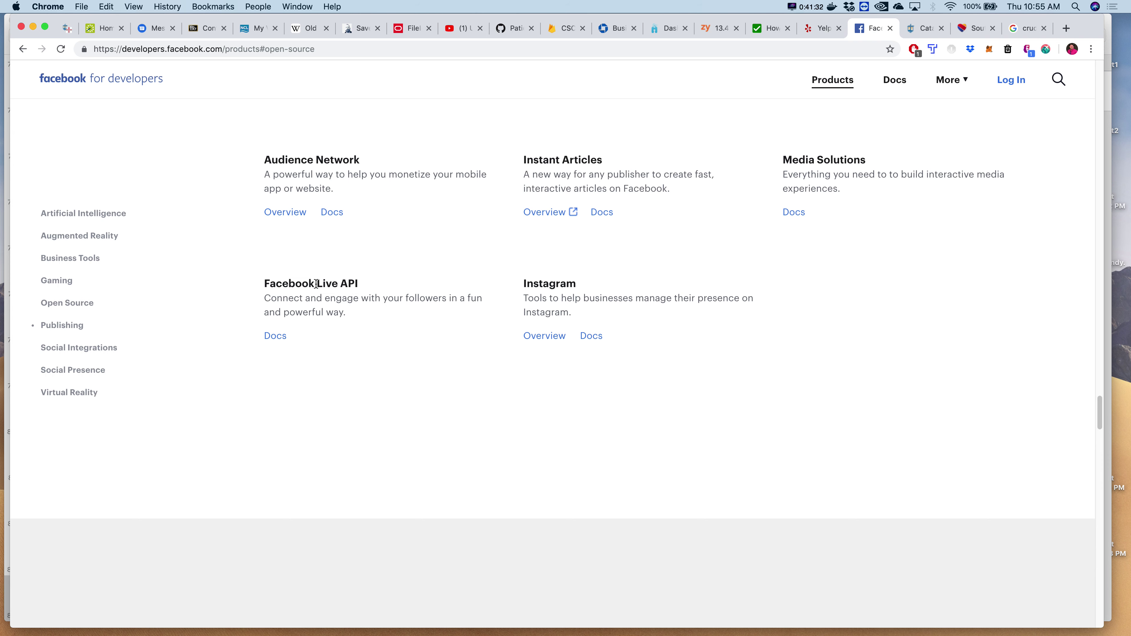
{"action": "left_click", "coordinate": [275, 339]}
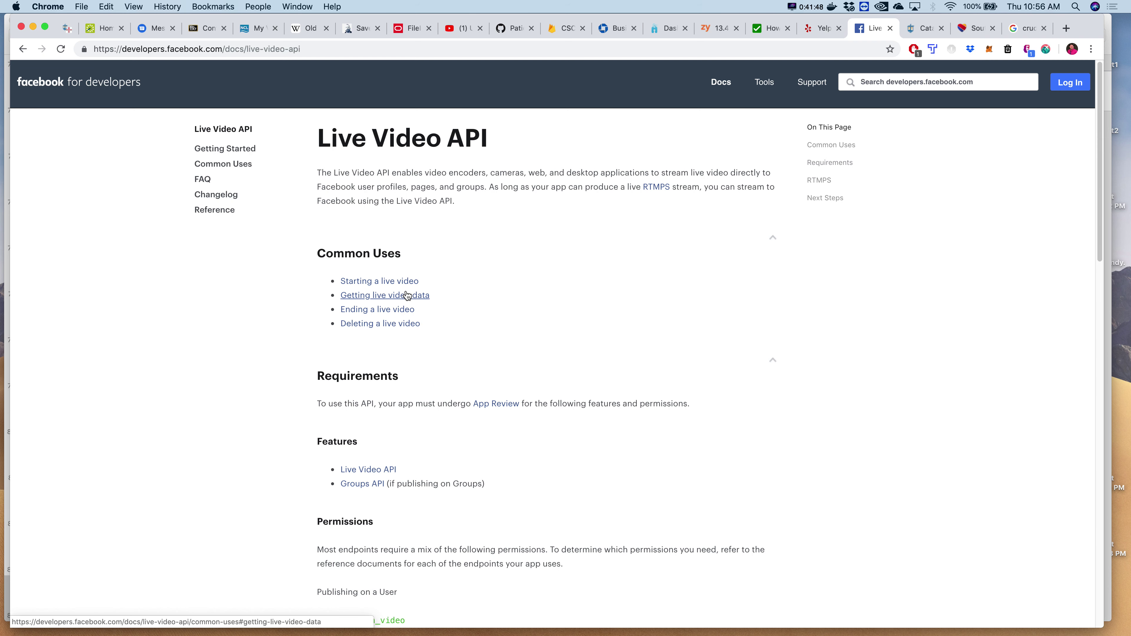
- Return to the Yelp Developers page and check the options in the account menu
{"action": "left_click", "coordinate": [809, 29]}
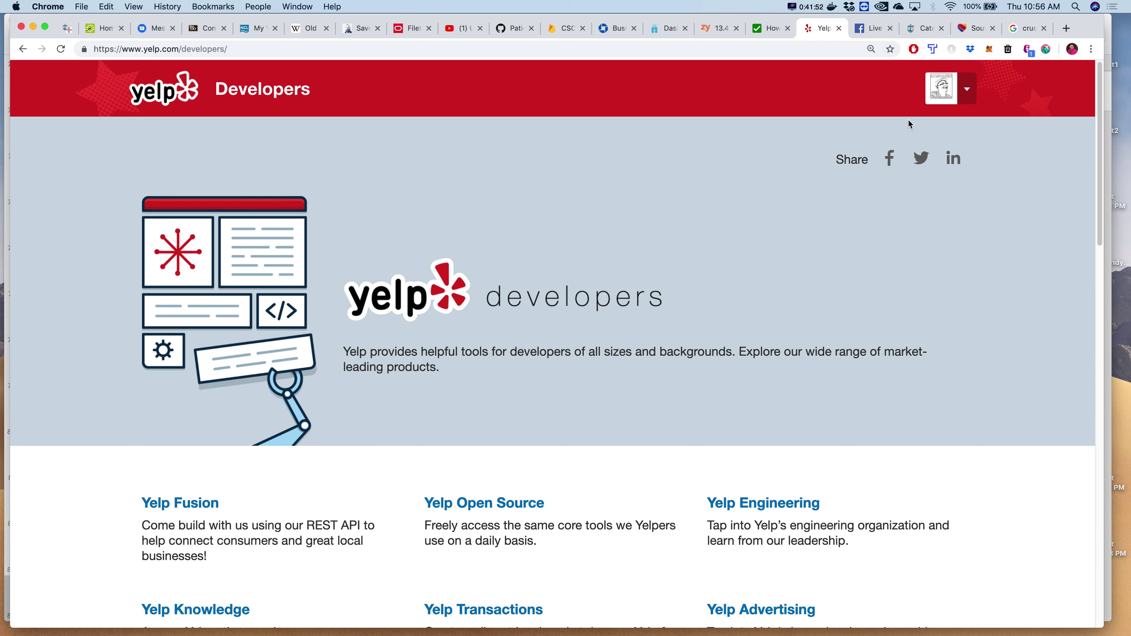
{"action": "scroll", "coordinate": [457, 362], "scroll_direction": "down", "scroll_amount": 3}
{"action": "scroll", "coordinate": [457, 361], "scroll_direction": "up", "scroll_amount": 3}
{"action": "left_click", "coordinate": [941, 96]}
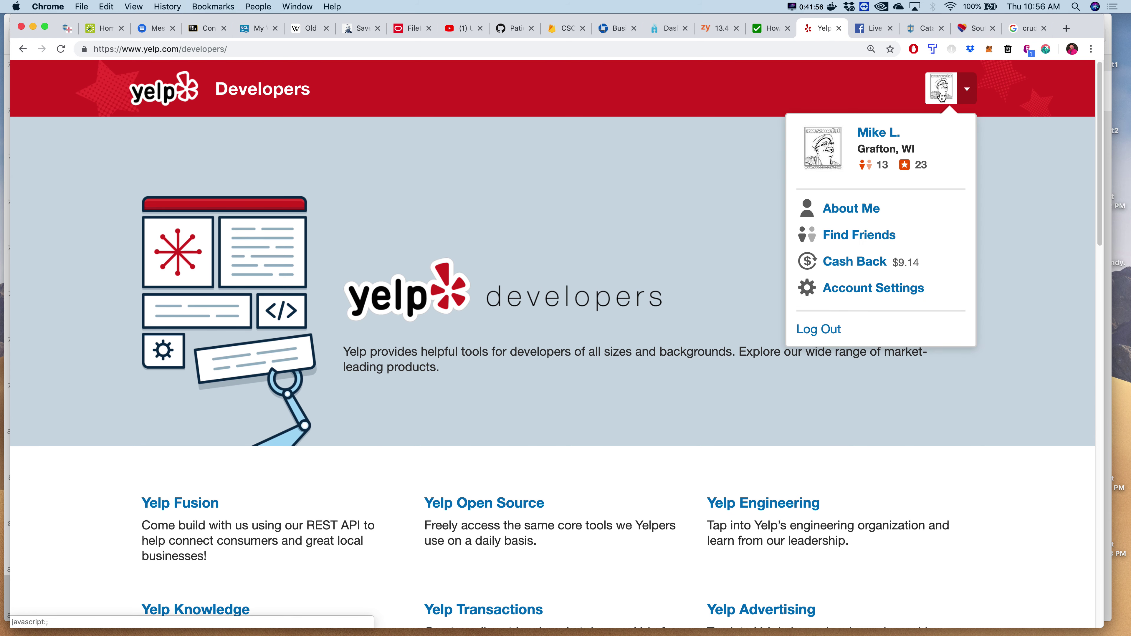
{"action": "left_click", "coordinate": [552, 191]}
{"action": "left_click", "coordinate": [937, 85]}
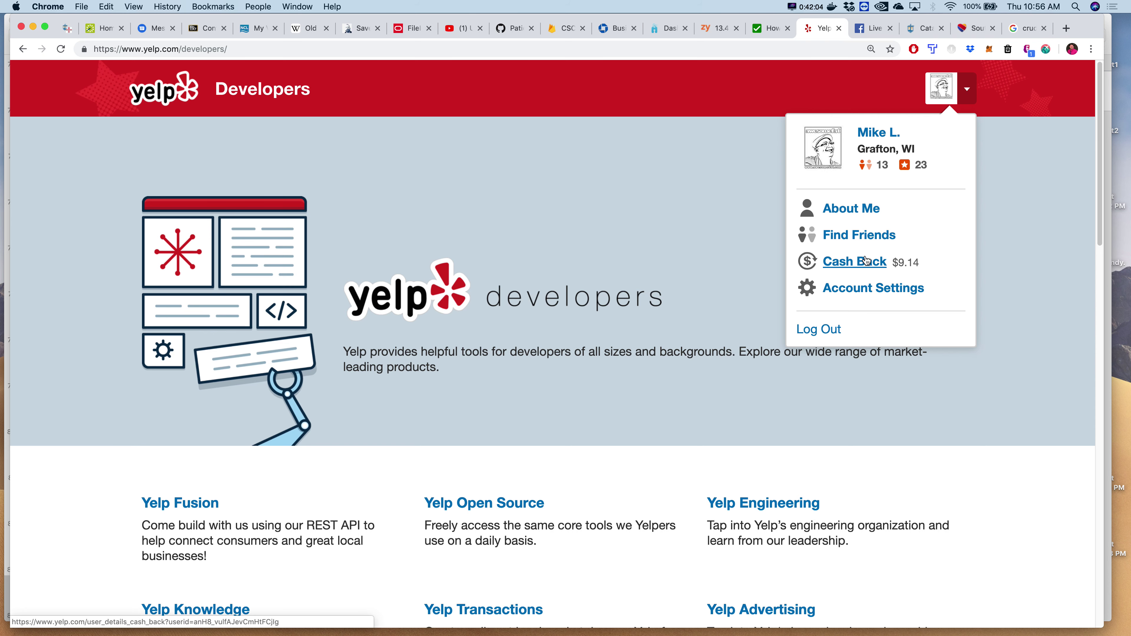
{"action": "left_click", "coordinate": [618, 206]}
- Look through the Yelp Developers home page for its developer products, engineering news and footer links
{"action": "scroll", "coordinate": [619, 206], "scroll_direction": "down", "scroll_amount": 5}
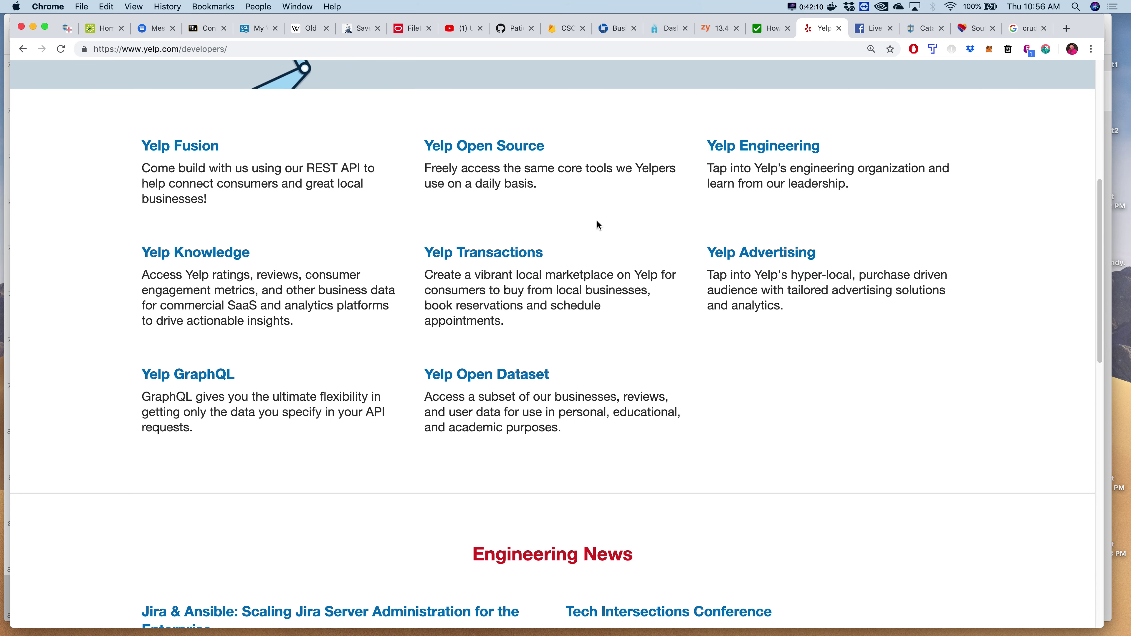
{"action": "scroll", "coordinate": [596, 220], "scroll_direction": "down", "scroll_amount": 3}
{"action": "scroll", "coordinate": [553, 252], "scroll_direction": "up", "scroll_amount": 6}
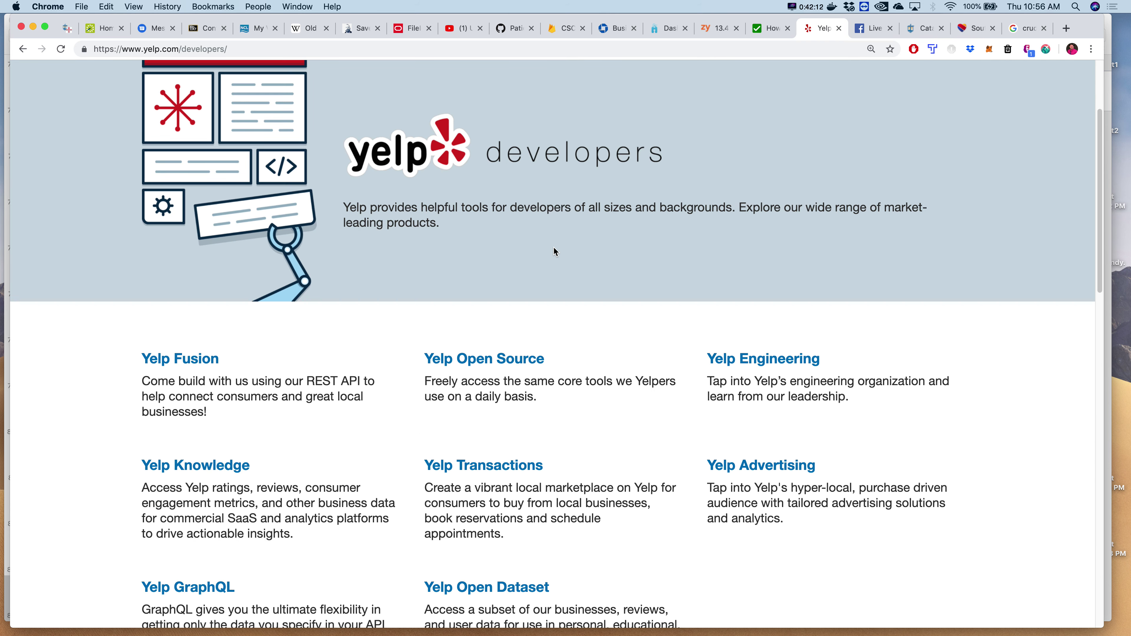
{"action": "scroll", "coordinate": [530, 280], "scroll_direction": "down", "scroll_amount": 5}
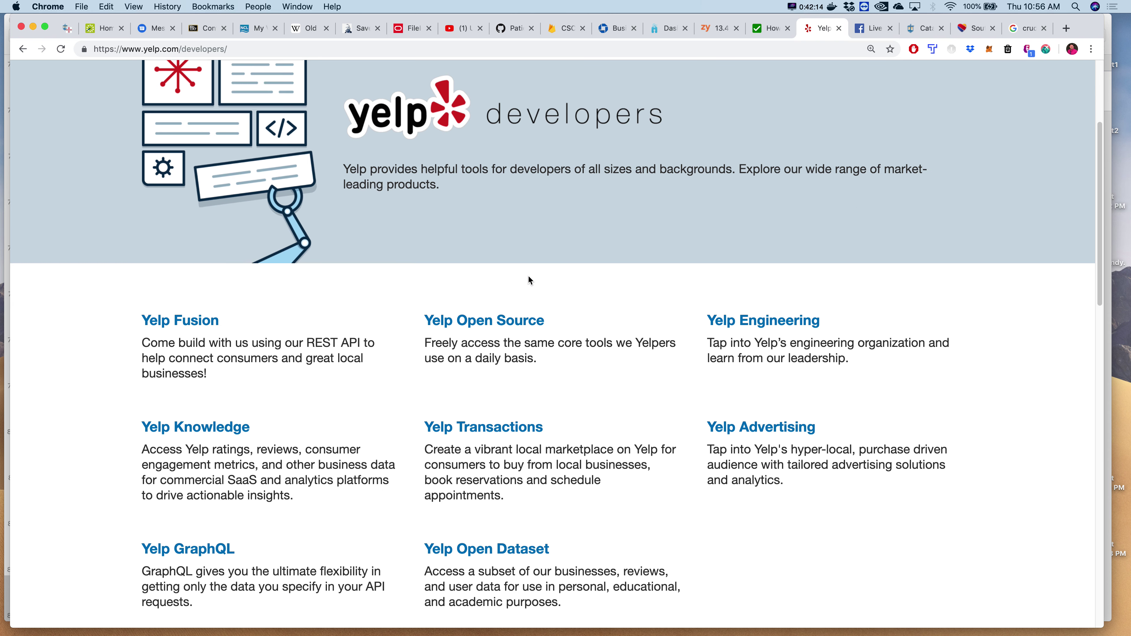
{"action": "scroll", "coordinate": [529, 276], "scroll_direction": "down", "scroll_amount": 9}
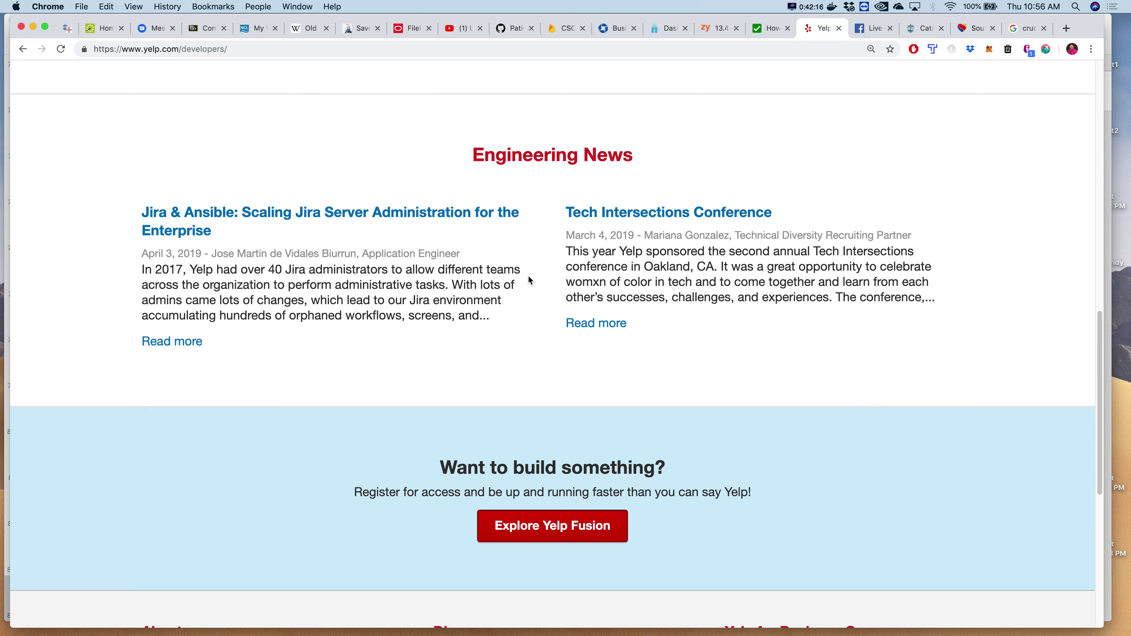
{"action": "scroll", "coordinate": [529, 280], "scroll_direction": "down", "scroll_amount": 6}
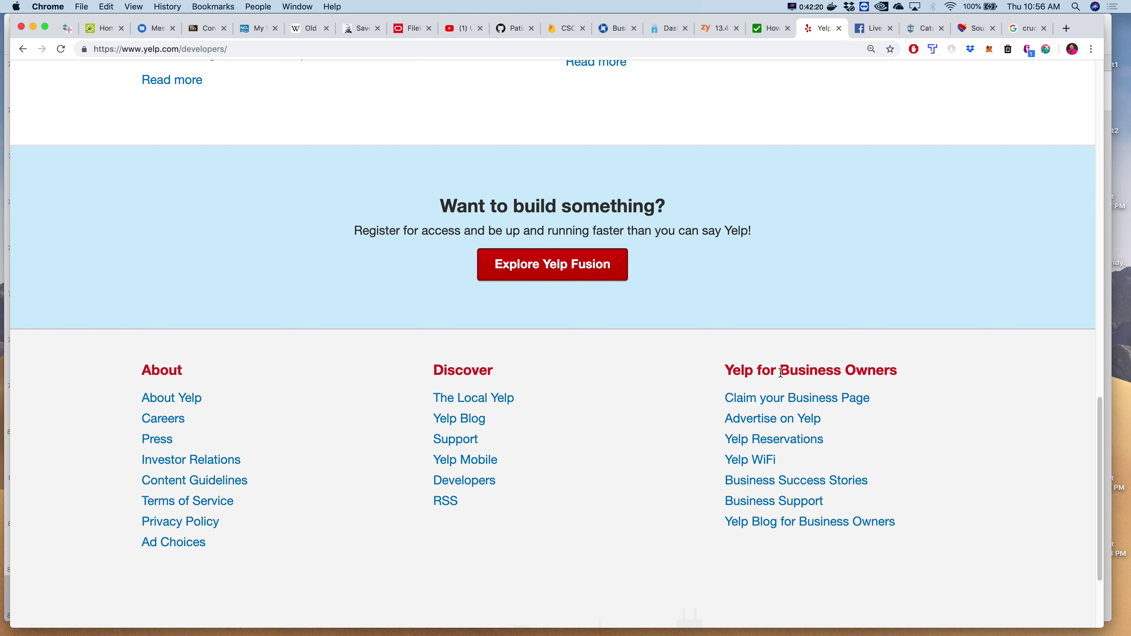
{"action": "scroll", "coordinate": [792, 384], "scroll_direction": "down", "scroll_amount": 3}
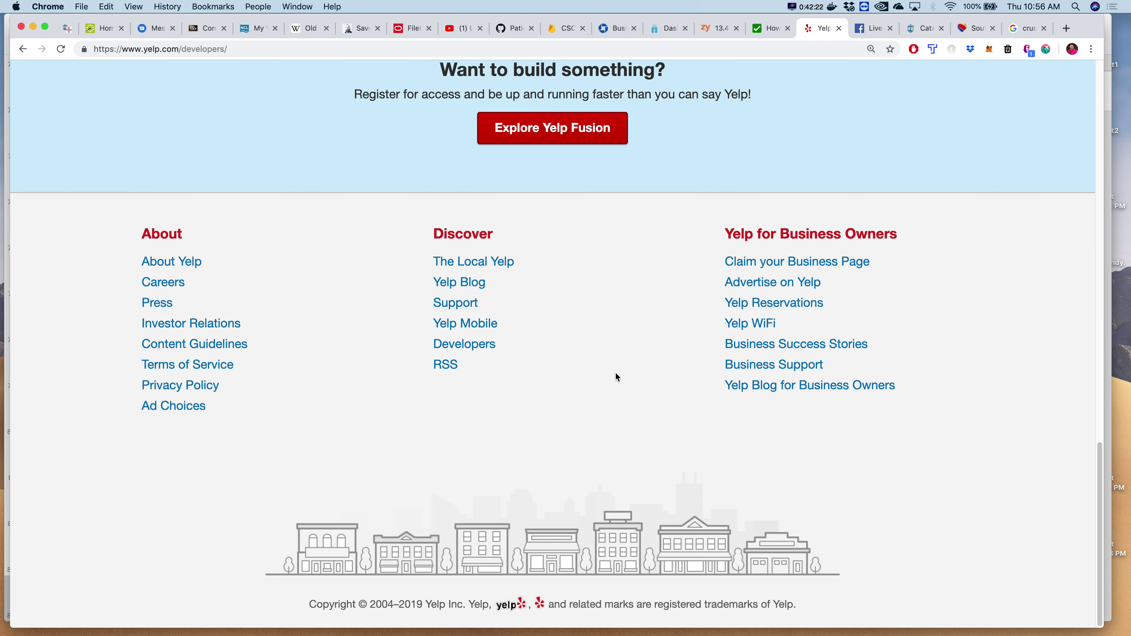
{"action": "scroll", "coordinate": [616, 373], "scroll_direction": "up", "scroll_amount": 15}
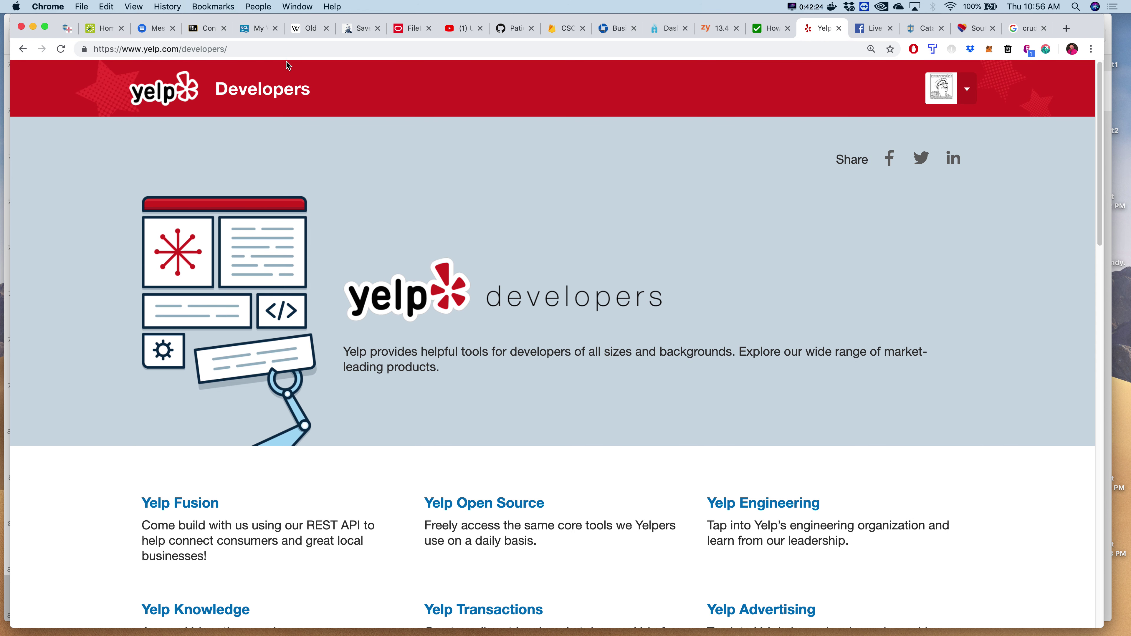
- Search Google for "yelp api" and open the Yelp Fusion documentation result
{"action": "left_click", "coordinate": [317, 48]}
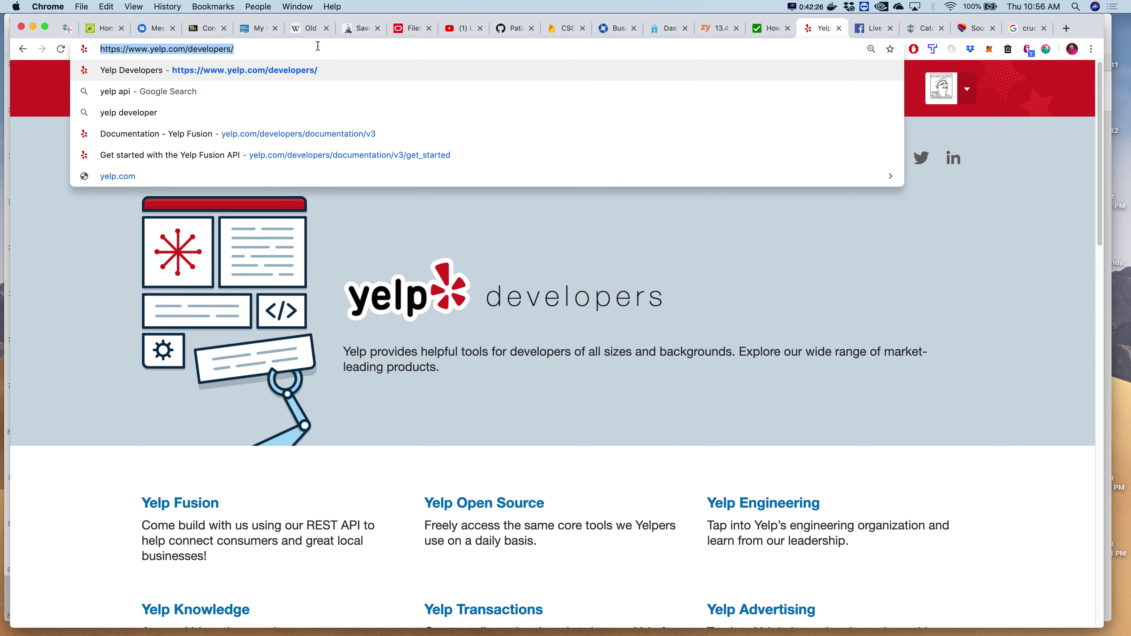
{"action": "type", "text": "yeklp"}
{"action": "key", "text": "BackSpace"}
{"action": "key", "text": "BackSpace"}
{"action": "key", "text": "BackSpace"}
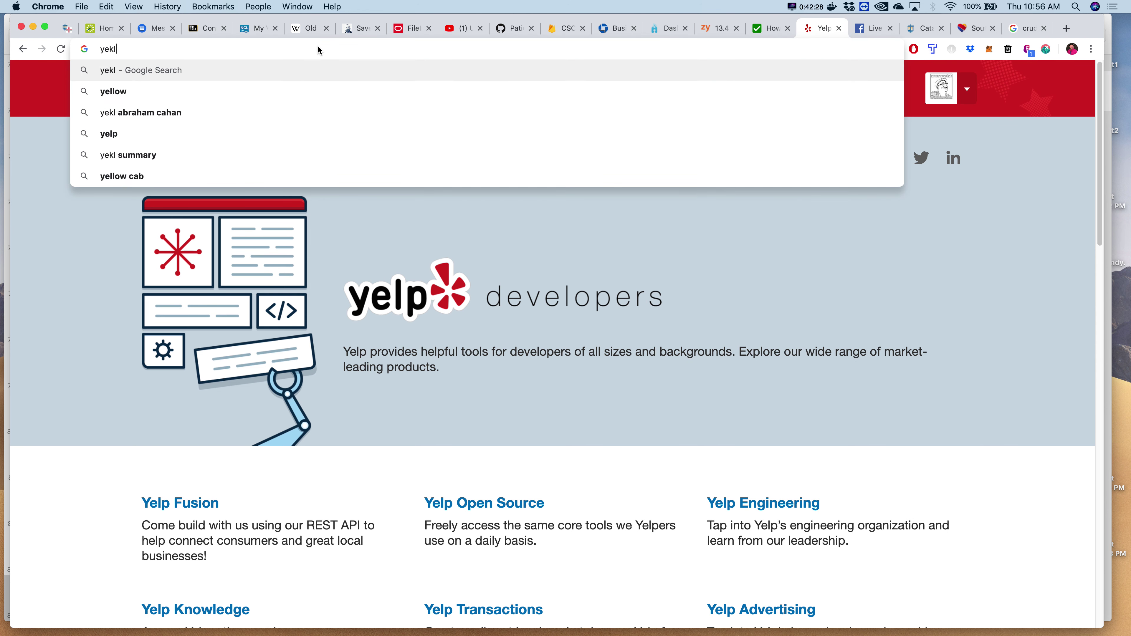
{"action": "type", "text": "lp api"}
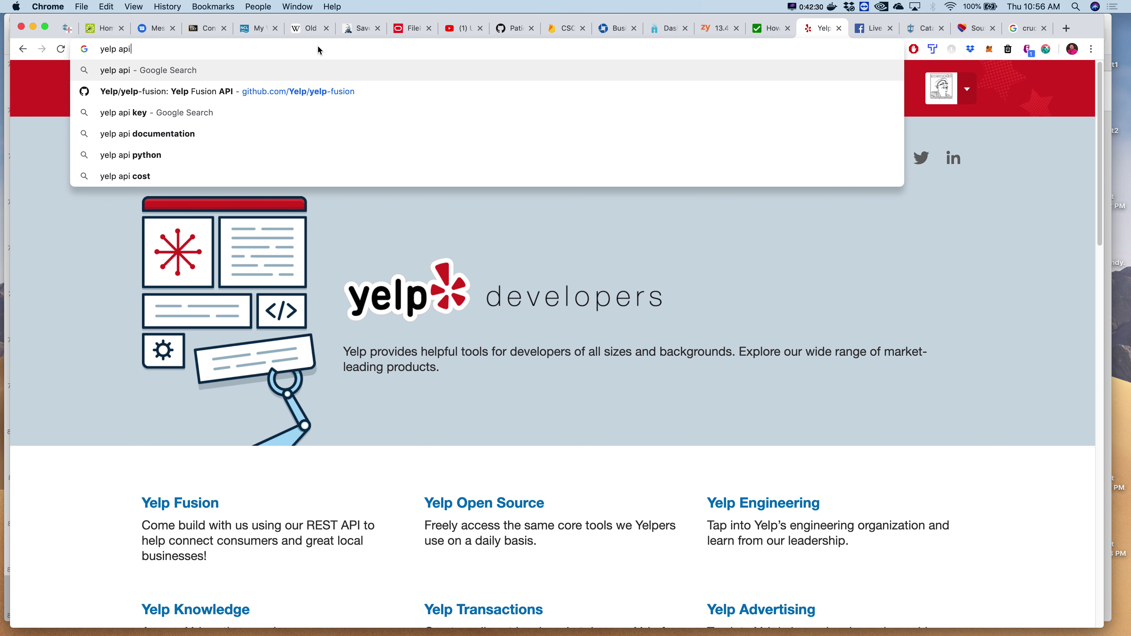
{"action": "key", "text": "Return"}
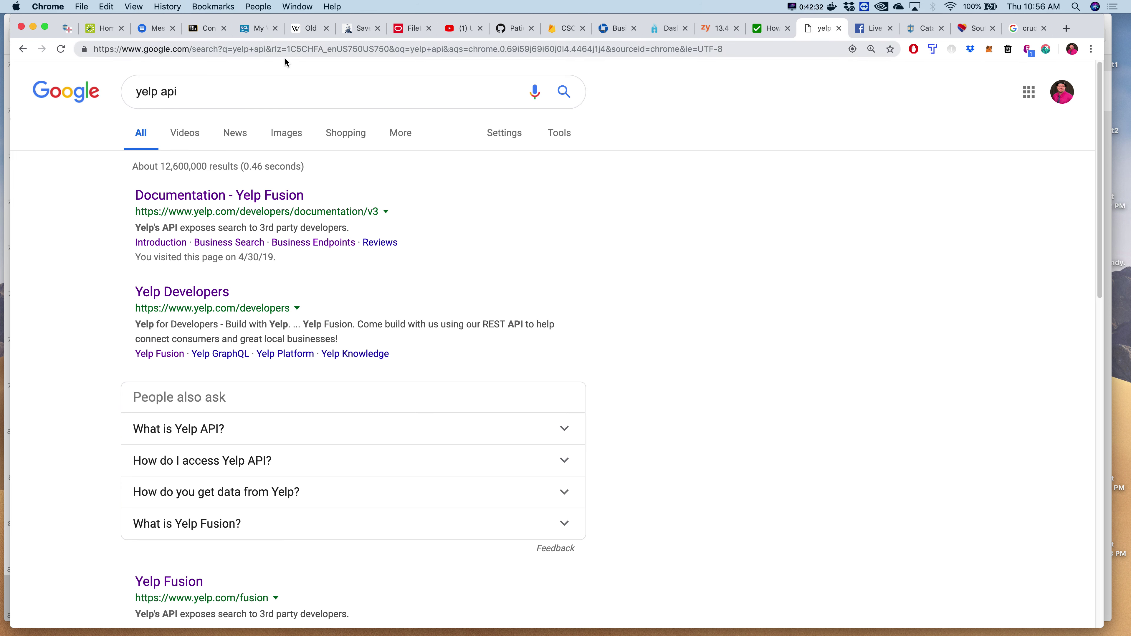
{"action": "left_click", "coordinate": [267, 201]}
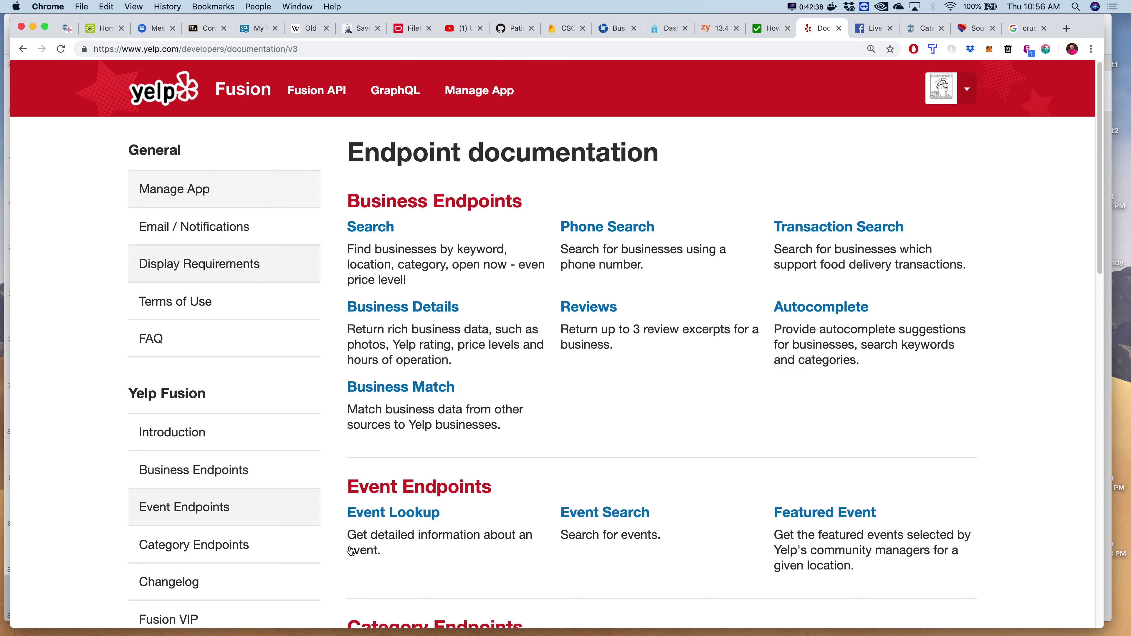
- Open the Manage App page and examine the app's credentials, detail fields, GraphQL usage and API key refresh option
{"action": "left_click", "coordinate": [161, 201]}
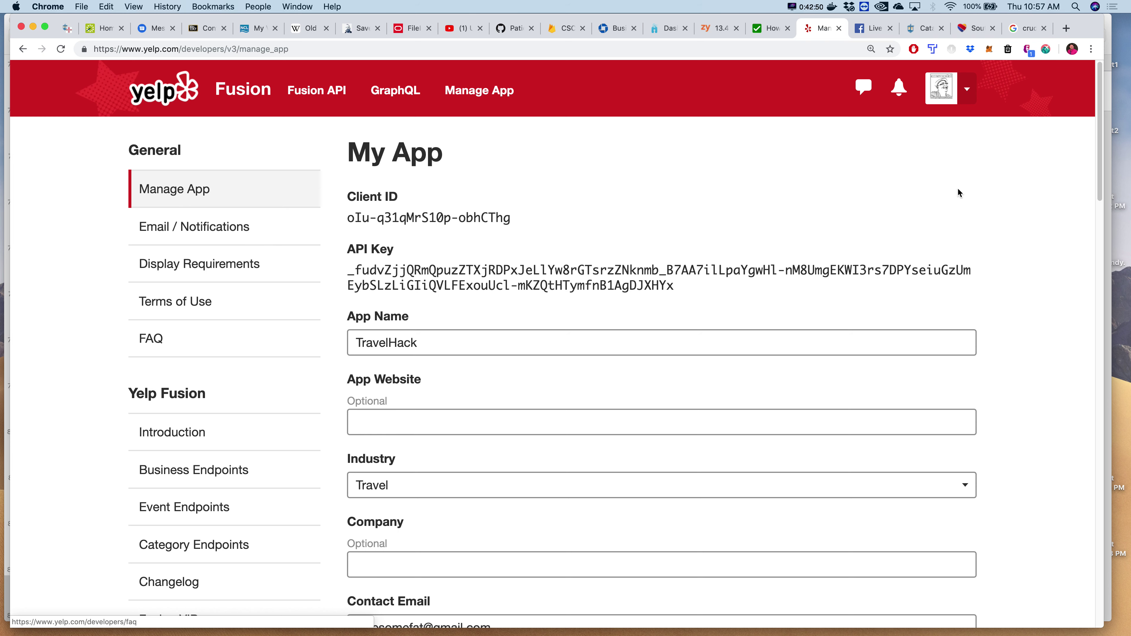
{"action": "scroll", "coordinate": [798, 238], "scroll_direction": "down", "scroll_amount": 1}
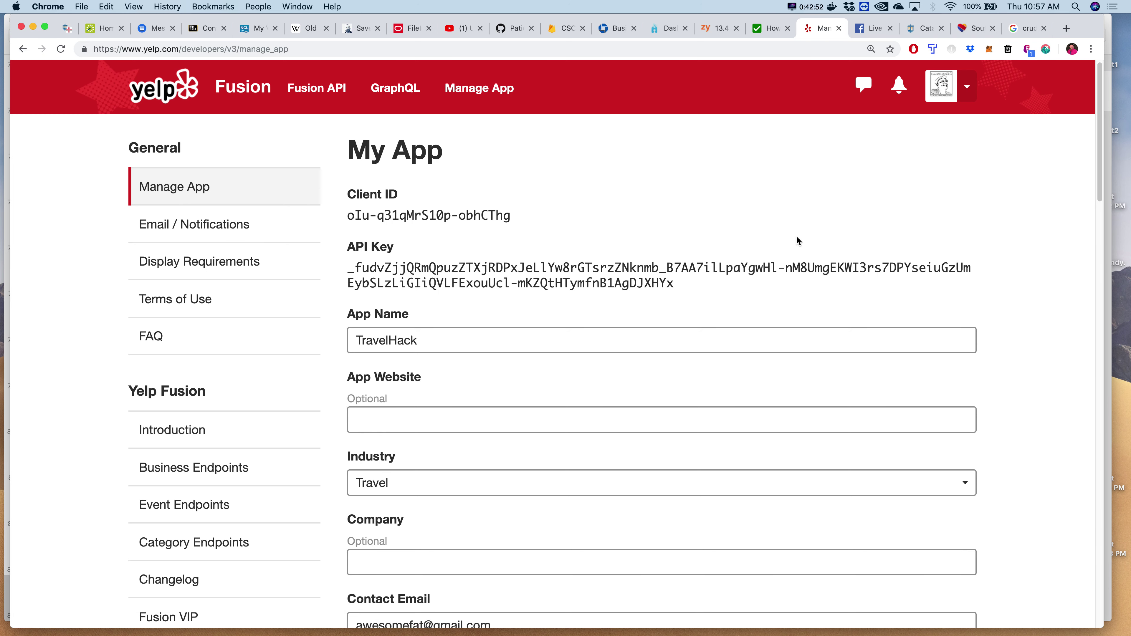
{"action": "scroll", "coordinate": [522, 379], "scroll_direction": "down", "scroll_amount": 15}
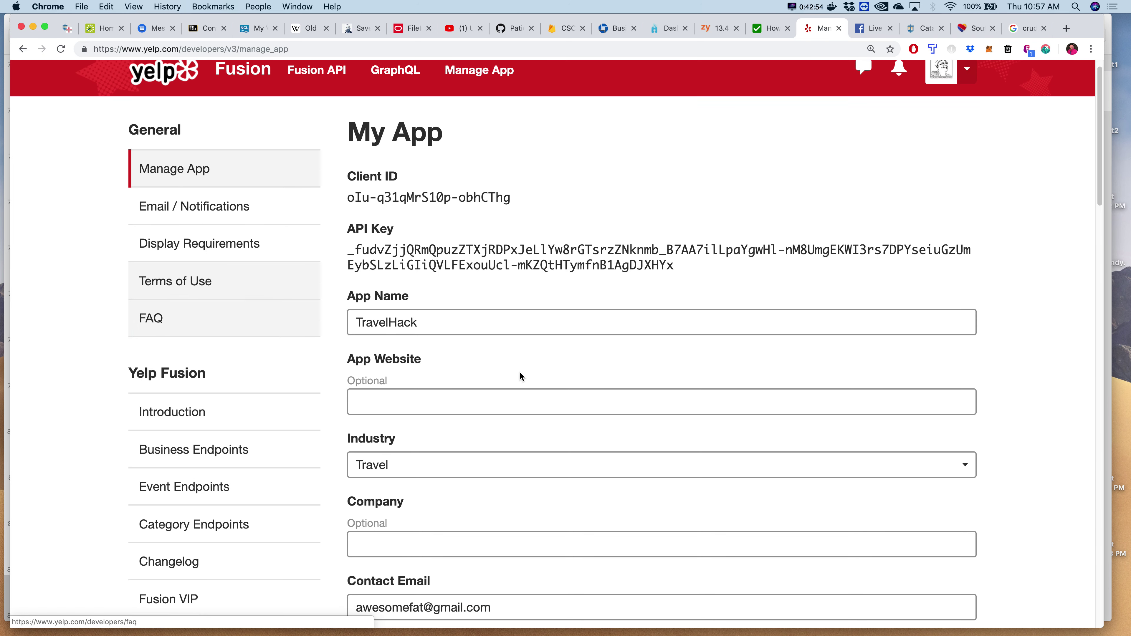
{"action": "scroll", "coordinate": [844, 419], "scroll_direction": "down", "scroll_amount": 20}
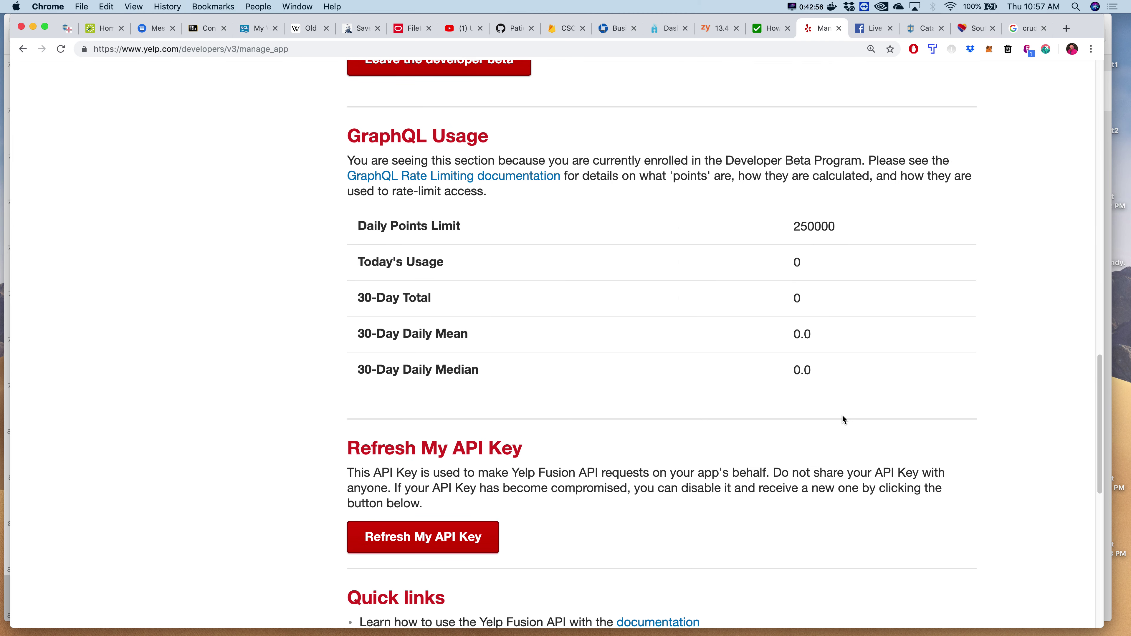
{"action": "scroll", "coordinate": [843, 415], "scroll_direction": "up", "scroll_amount": 20}
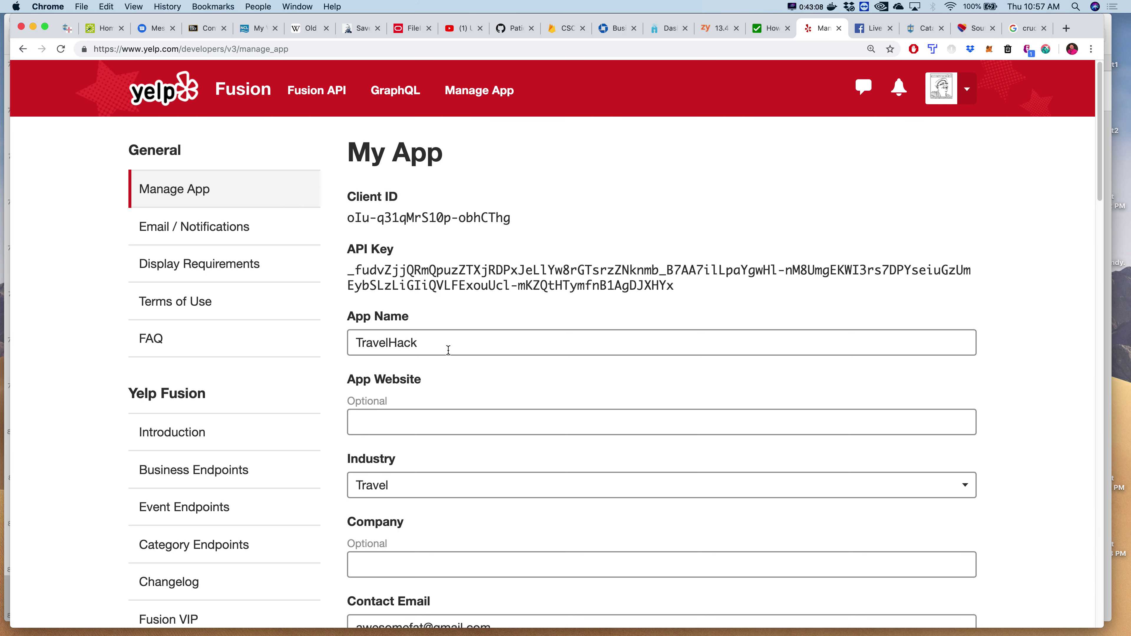
{"action": "scroll", "coordinate": [428, 349], "scroll_direction": "down", "scroll_amount": 5}
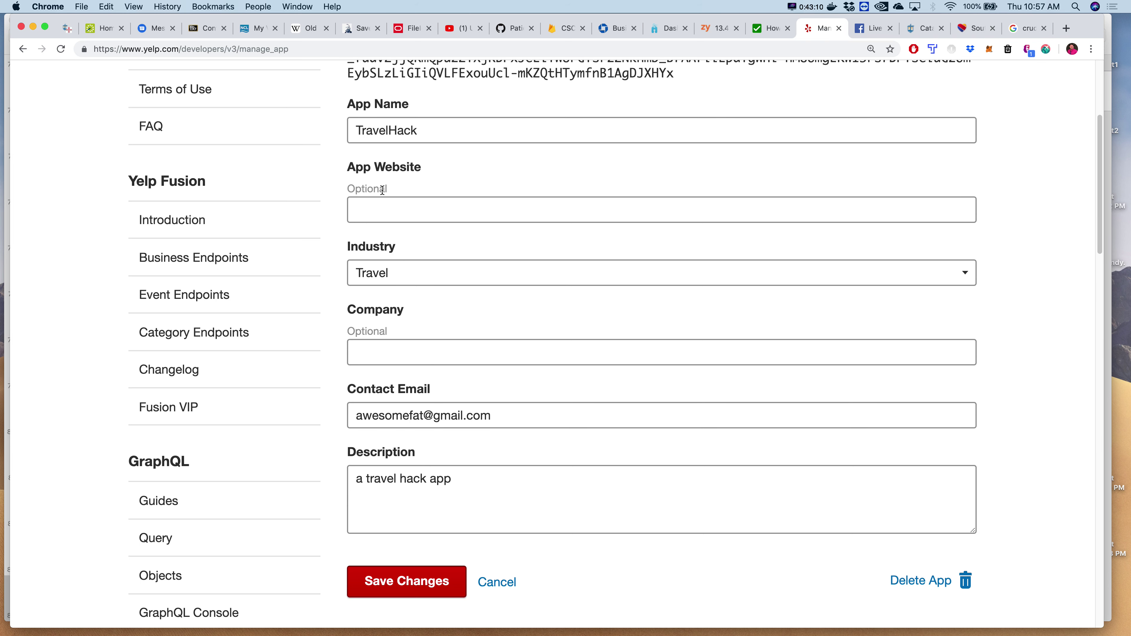
- Examine the app's API Usage figures, including the daily limit, remaining calls and 30-day hit total
{"action": "scroll", "coordinate": [626, 407], "scroll_direction": "down", "scroll_amount": 6}
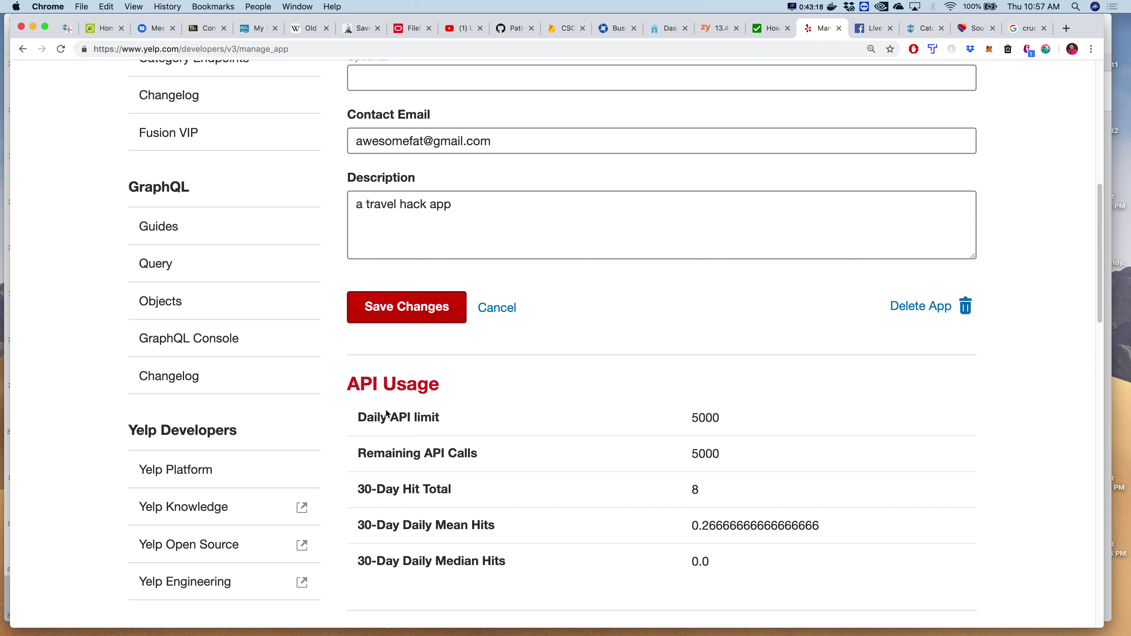
{"action": "left_click_drag", "start_coordinate": [692, 418], "coordinate": [730, 422]}
{"action": "left_click_drag", "start_coordinate": [690, 455], "coordinate": [741, 456]}
{"action": "scroll", "coordinate": [689, 475], "scroll_direction": "down", "scroll_amount": 2}
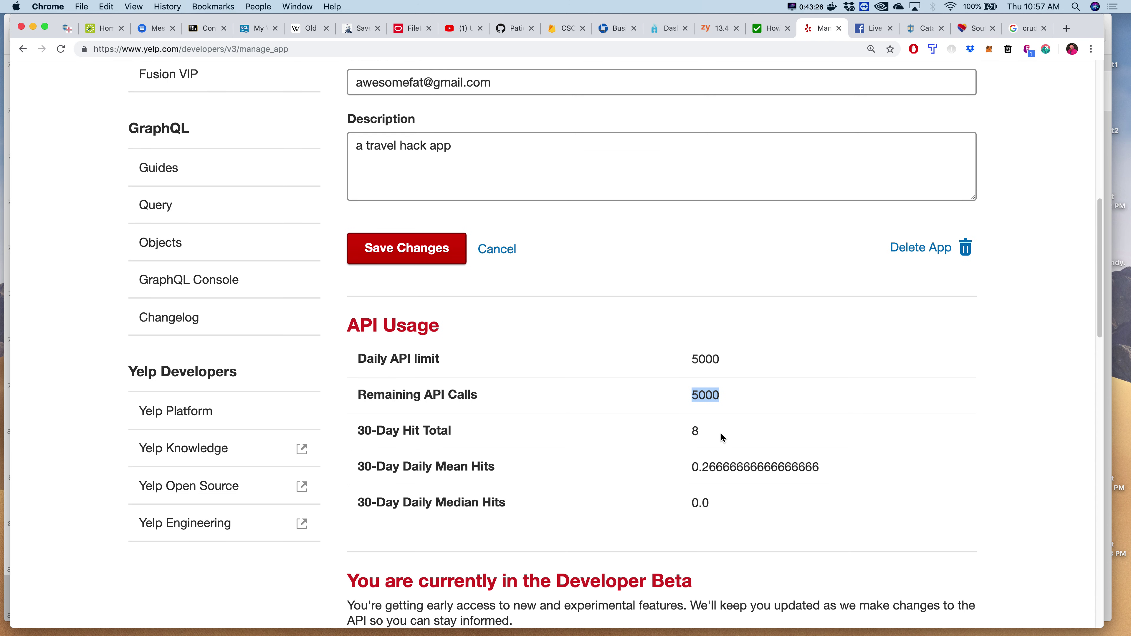
{"action": "left_click_drag", "start_coordinate": [722, 434], "coordinate": [665, 431]}
- Return to the app's credentials and highlight the API key and client ID values for review
{"action": "scroll", "coordinate": [731, 459], "scroll_direction": "up", "scroll_amount": 10}
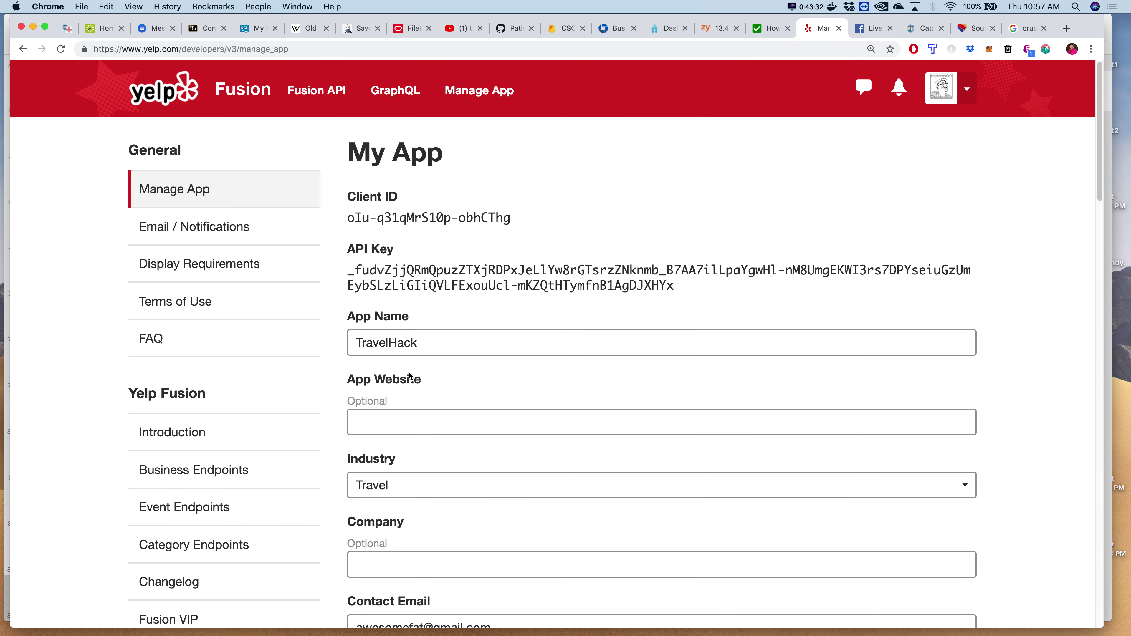
{"action": "left_click_drag", "start_coordinate": [349, 271], "coordinate": [696, 286]}
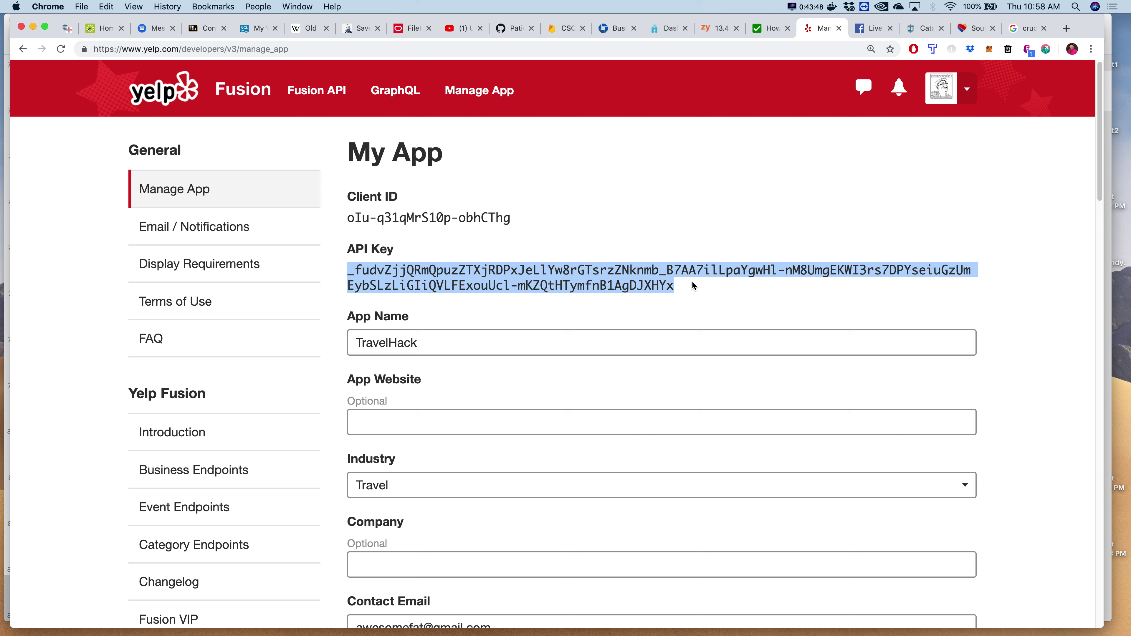
{"action": "left_click", "coordinate": [349, 218]}
{"action": "left_click_drag", "start_coordinate": [349, 218], "coordinate": [512, 223]}
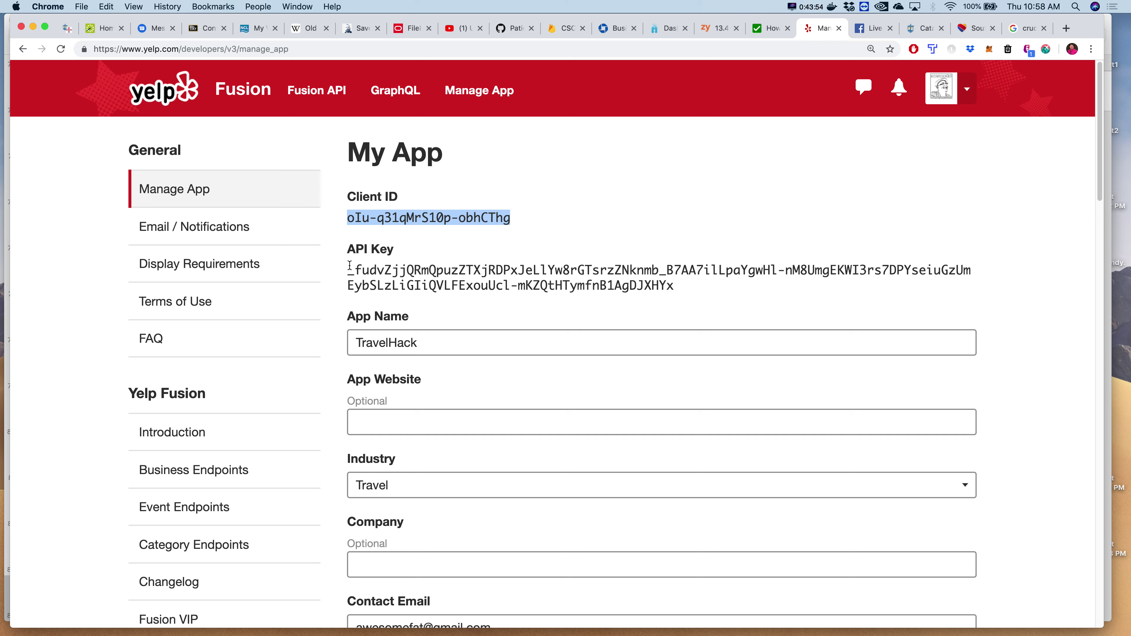
{"action": "left_click_drag", "start_coordinate": [348, 269], "coordinate": [672, 285]}
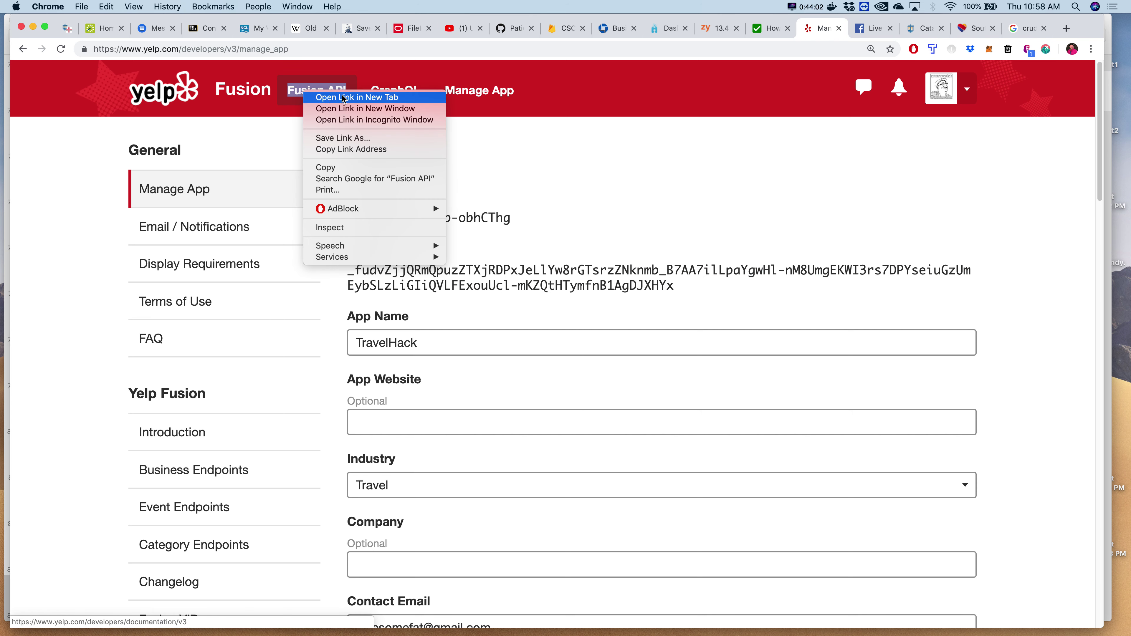
- Open the Fusion API endpoint documentation in a new tab and look through its business, event and category endpoints
{"action": "left_click", "coordinate": [315, 97]}
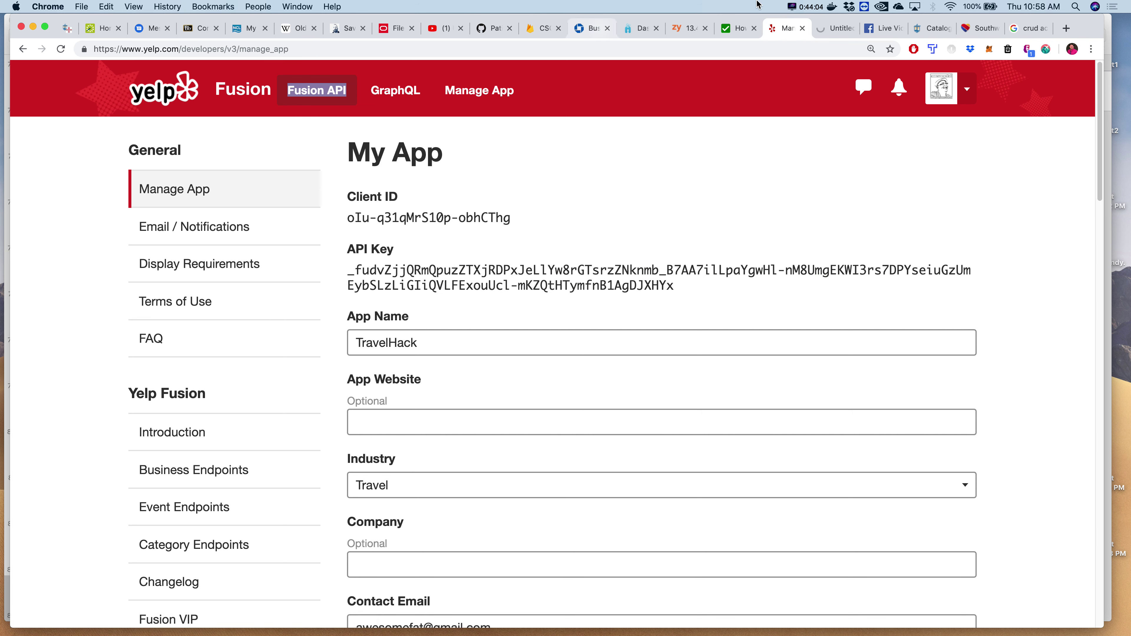
{"action": "left_click", "coordinate": [836, 30]}
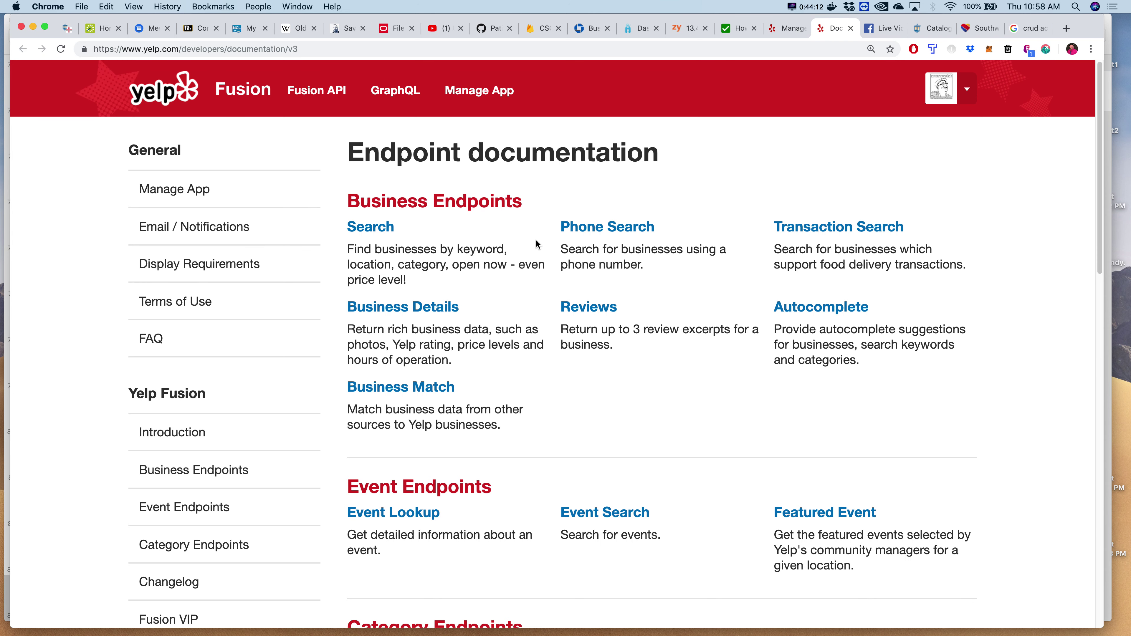
{"action": "scroll", "coordinate": [597, 232], "scroll_direction": "down", "scroll_amount": 1}
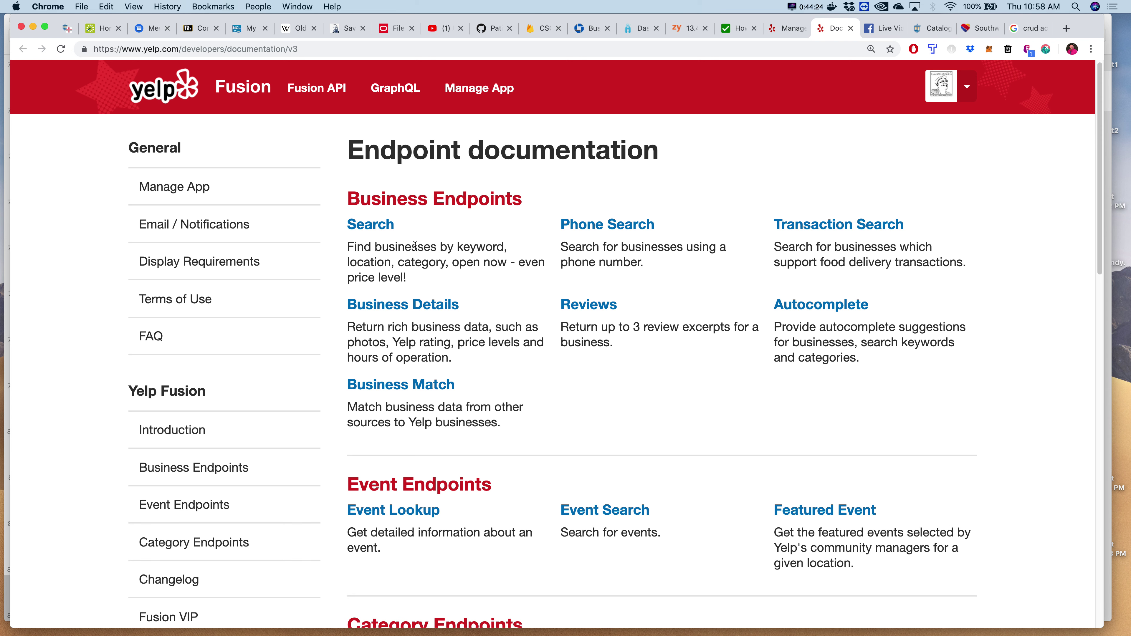
{"action": "scroll", "coordinate": [370, 237], "scroll_direction": "down", "scroll_amount": 2}
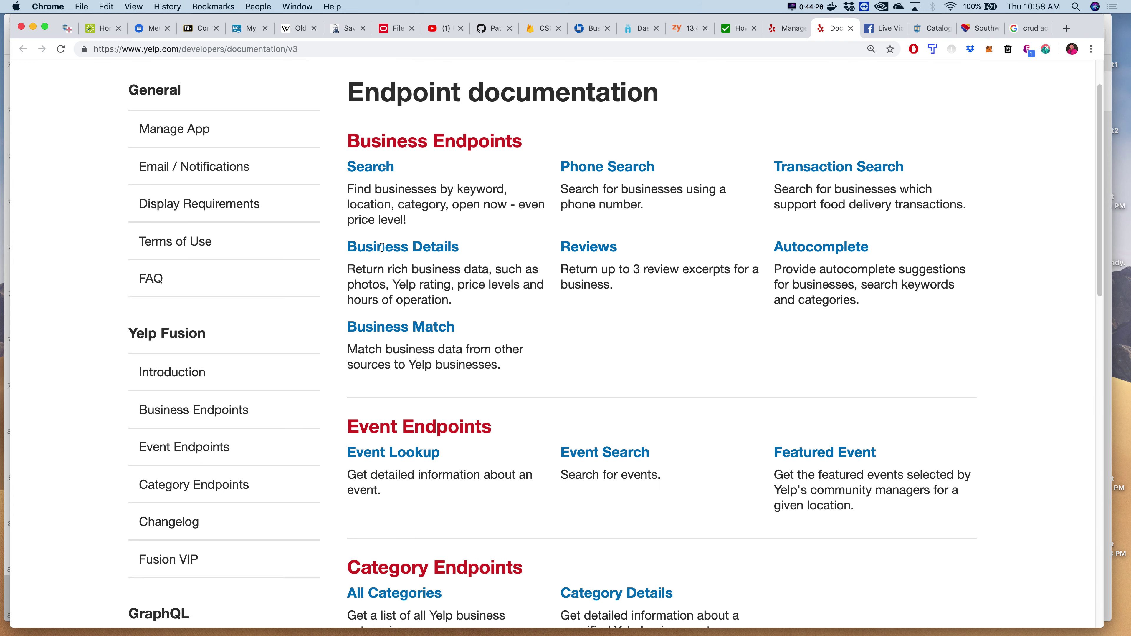
{"action": "scroll", "coordinate": [382, 248], "scroll_direction": "down", "scroll_amount": 3}
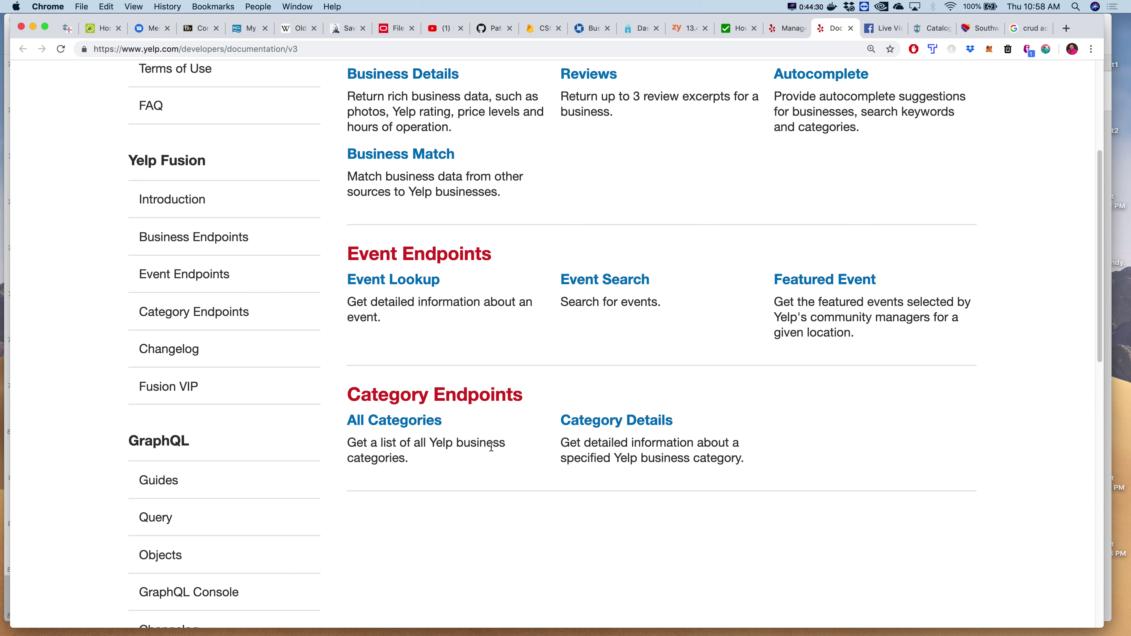
{"action": "scroll", "coordinate": [621, 427], "scroll_direction": "up", "scroll_amount": 4}
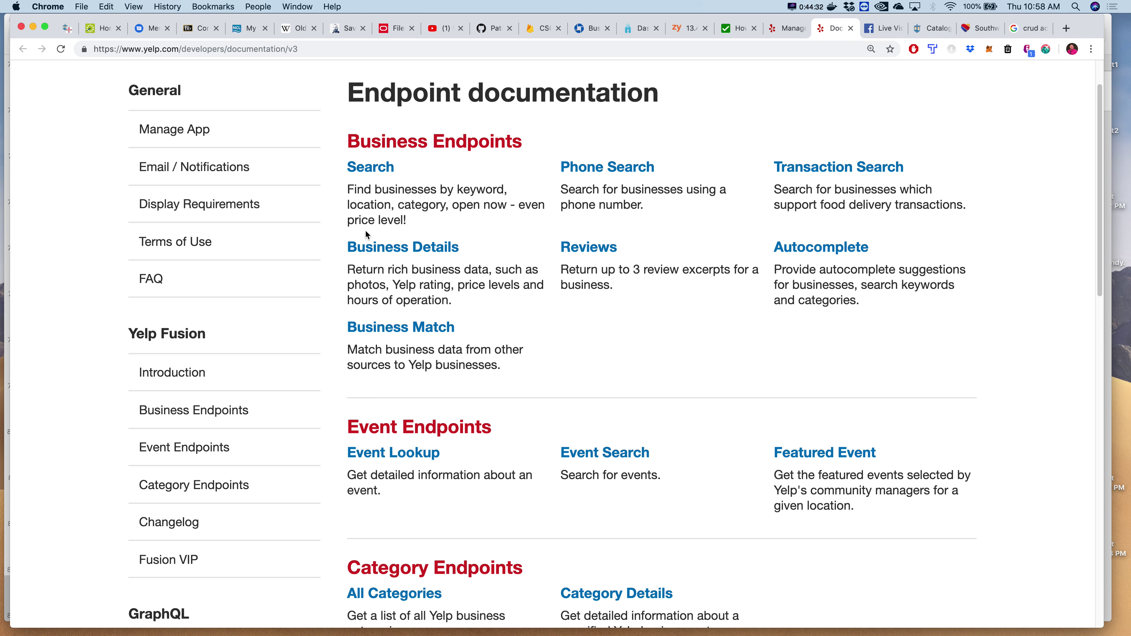
- Open the business Search endpoint's documentation and examine the method, base URL and path of its request
{"action": "left_click", "coordinate": [363, 174]}
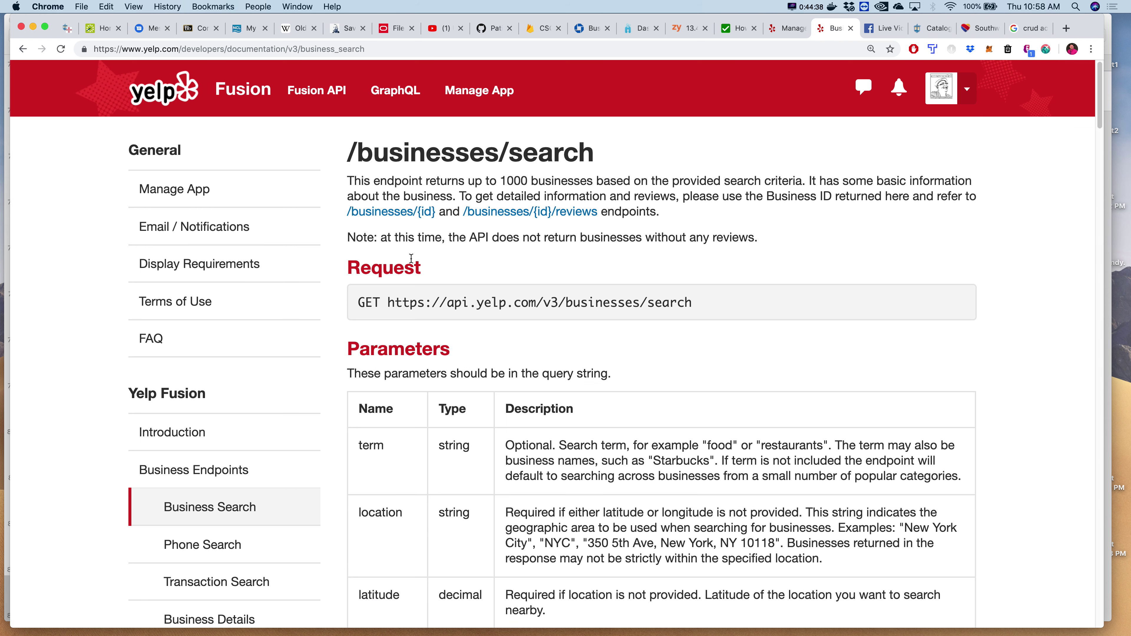
{"action": "scroll", "coordinate": [411, 259], "scroll_direction": "down", "scroll_amount": 1}
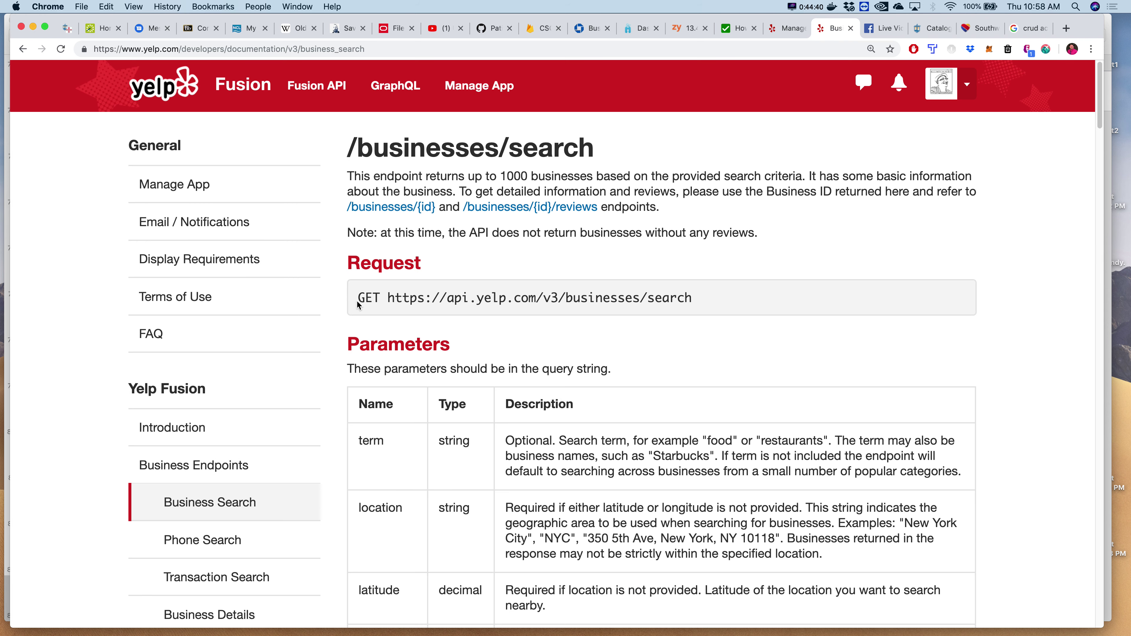
{"action": "left_click_drag", "start_coordinate": [358, 303], "coordinate": [385, 297]}
{"action": "left_click", "coordinate": [704, 302]}
{"action": "left_click_drag", "start_coordinate": [694, 298], "coordinate": [644, 298]}
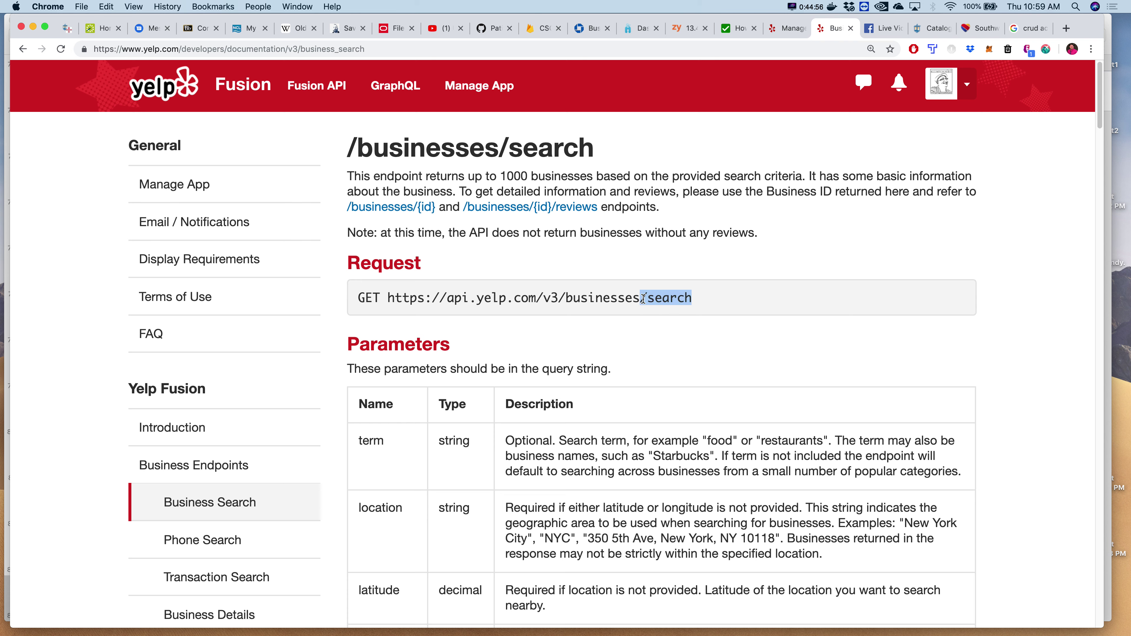
{"action": "left_click_drag", "start_coordinate": [560, 297], "coordinate": [699, 307]}
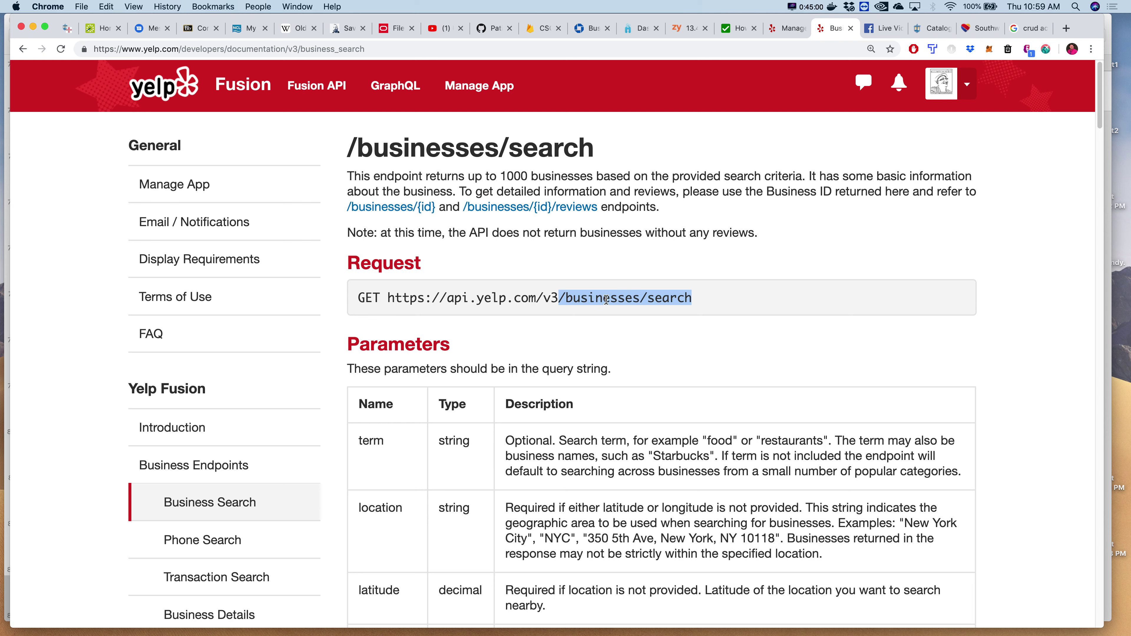
{"action": "left_click_drag", "start_coordinate": [552, 296], "coordinate": [419, 300]}
{"action": "double_click", "coordinate": [369, 297]}
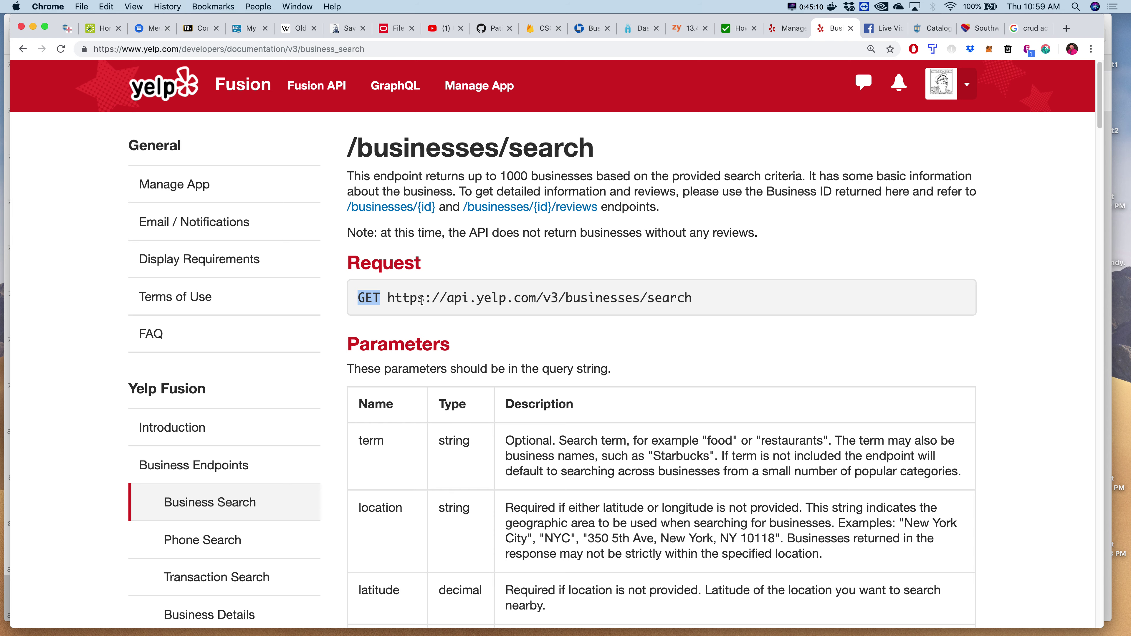
{"action": "scroll", "coordinate": [421, 303], "scroll_direction": "down", "scroll_amount": 2}
{"action": "scroll", "coordinate": [420, 301], "scroll_direction": "down", "scroll_amount": 5}
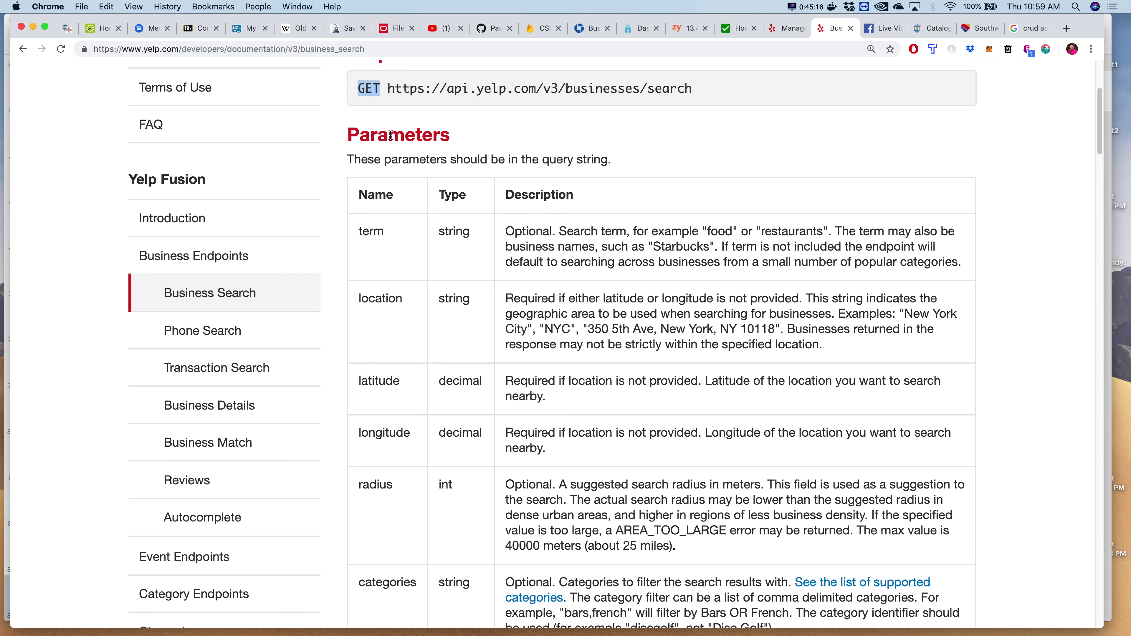
{"action": "scroll", "coordinate": [378, 111], "scroll_direction": "up", "scroll_amount": 1}
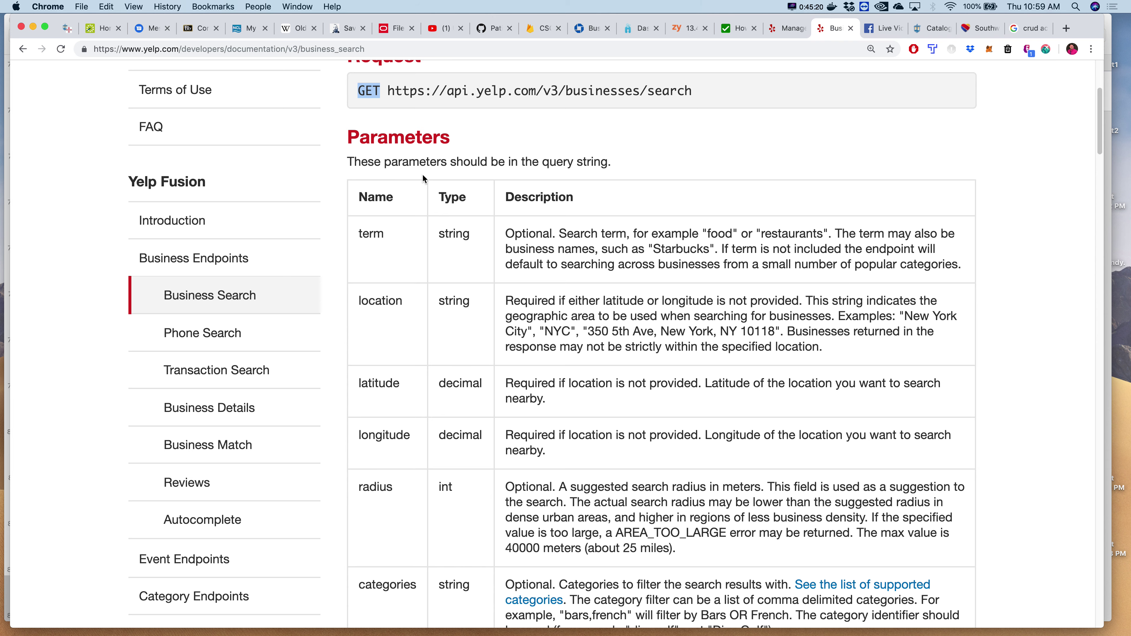
{"action": "left_click_drag", "start_coordinate": [721, 91], "coordinate": [360, 126]}
{"action": "key", "text": "super+c"}
{"action": "scroll", "coordinate": [359, 90], "scroll_direction": "up", "scroll_amount": 1}
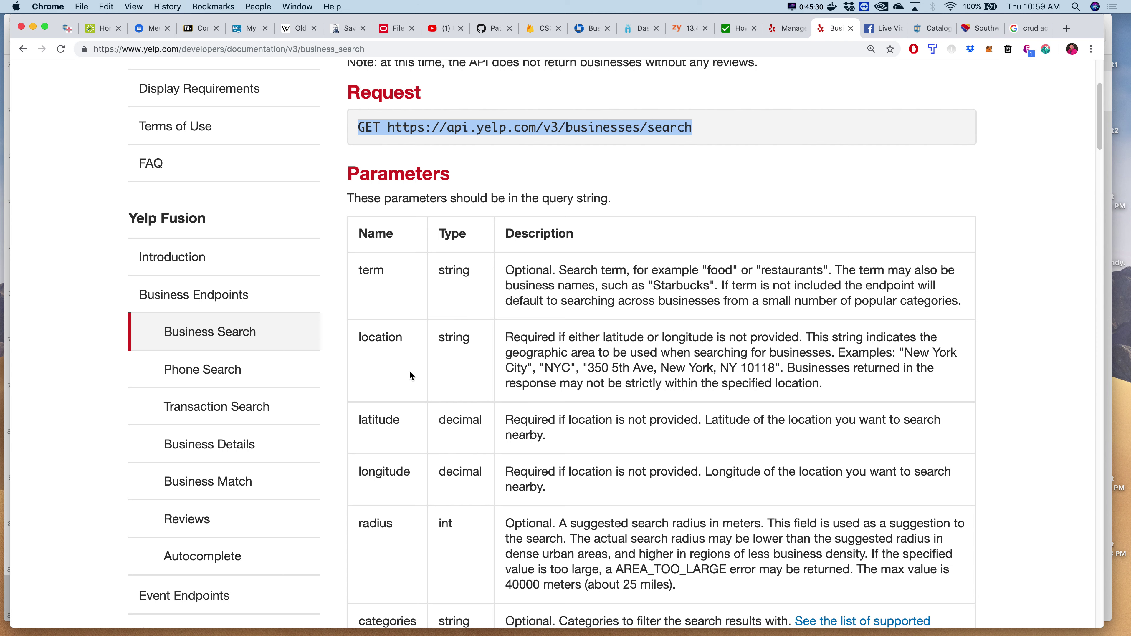
{"action": "scroll", "coordinate": [409, 370], "scroll_direction": "up", "scroll_amount": 1}
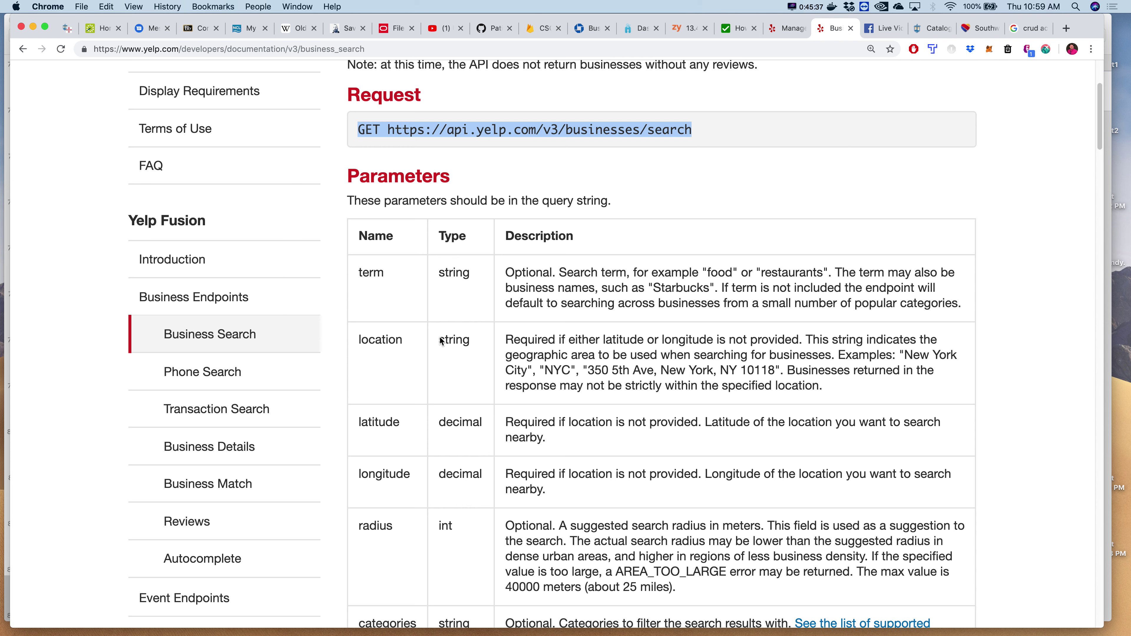
- Switch to the Keynote presentation and add a Title & Bullets slide titled "Yelp Search endpoint"
{"action": "mouse_move", "coordinate": [237, 617]}
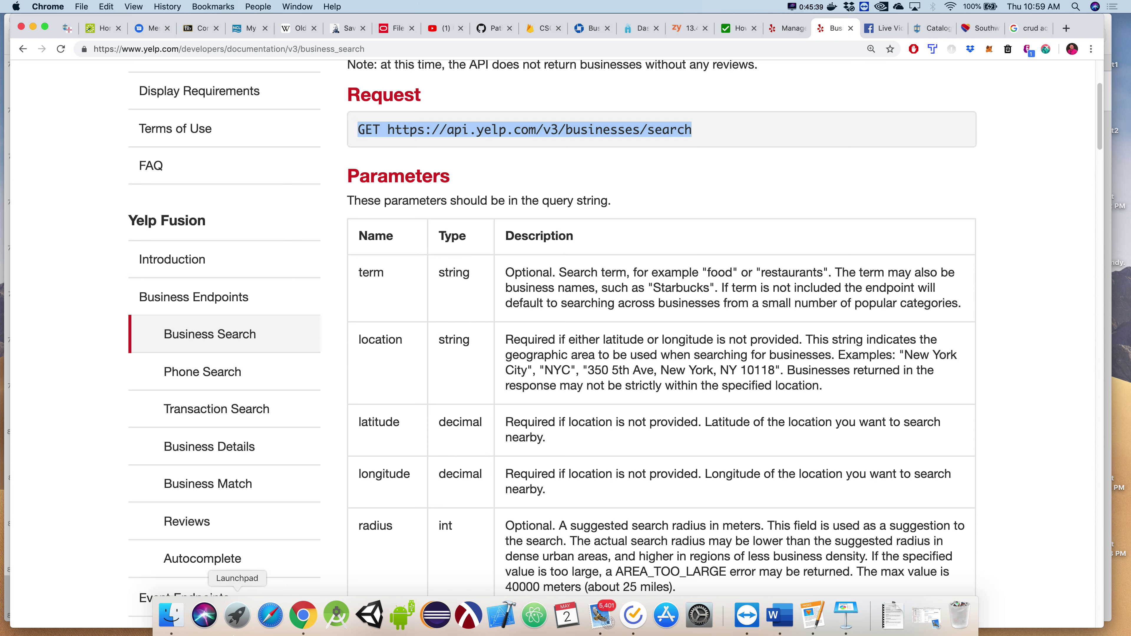
{"action": "key", "text": "super+Tab"}
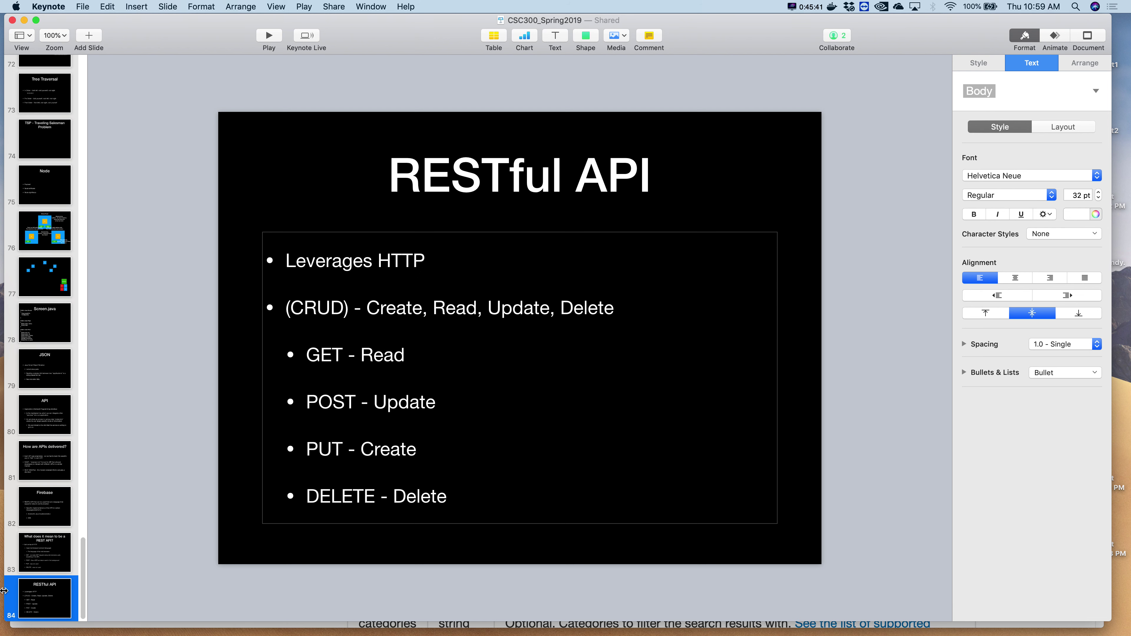
{"action": "left_click", "coordinate": [86, 37]}
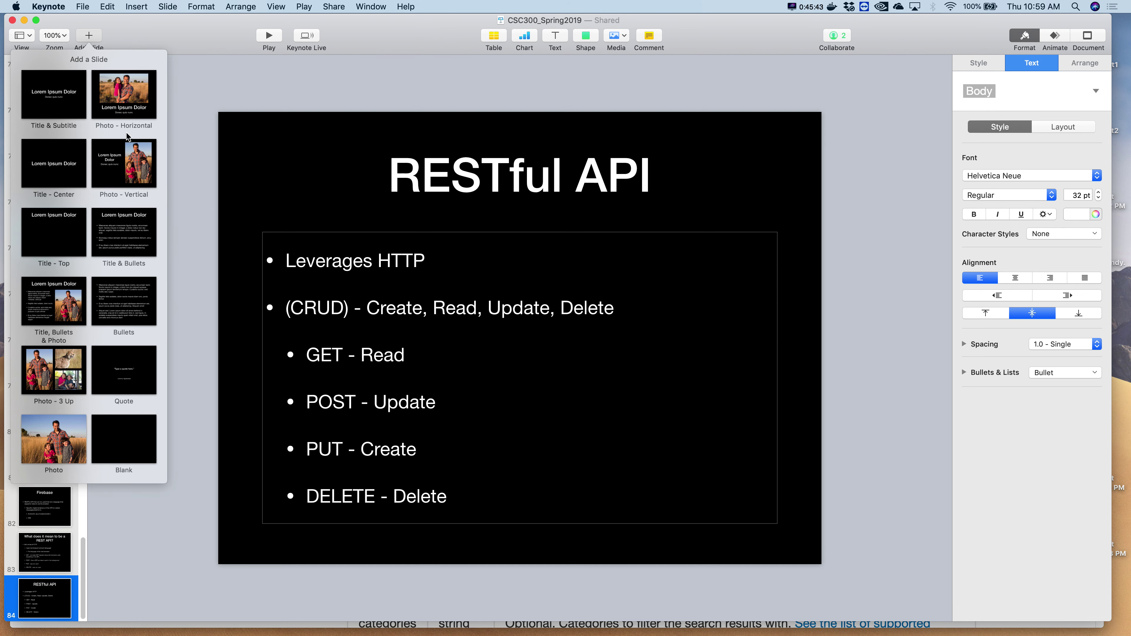
{"action": "left_click", "coordinate": [144, 250]}
{"action": "double_click", "coordinate": [481, 173]}
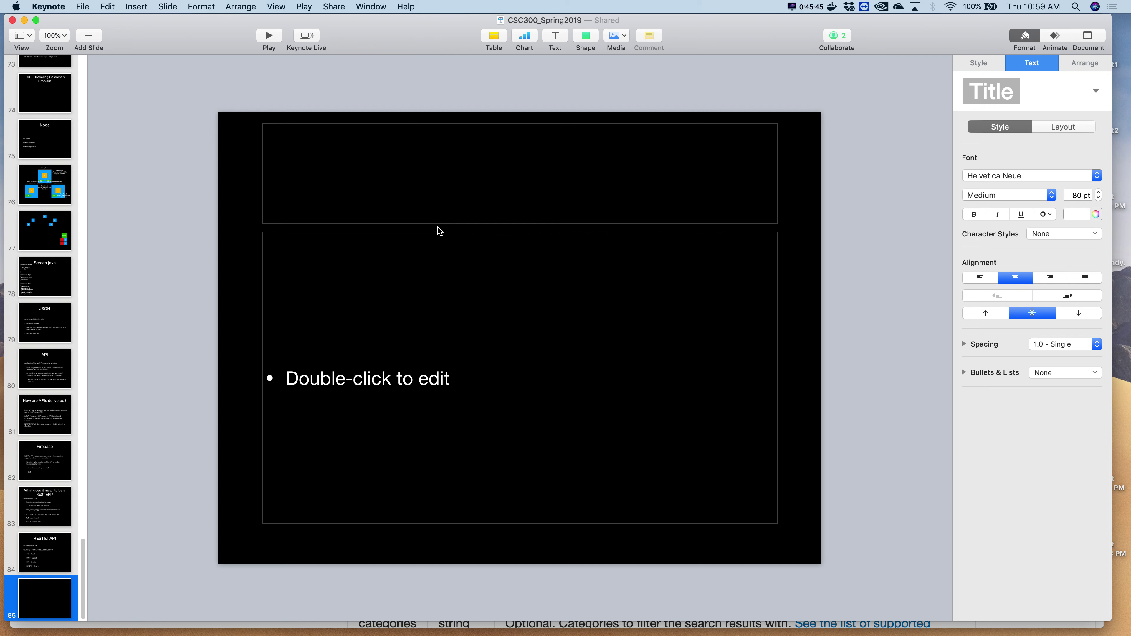
{"action": "type", "text": "Yelp S"}
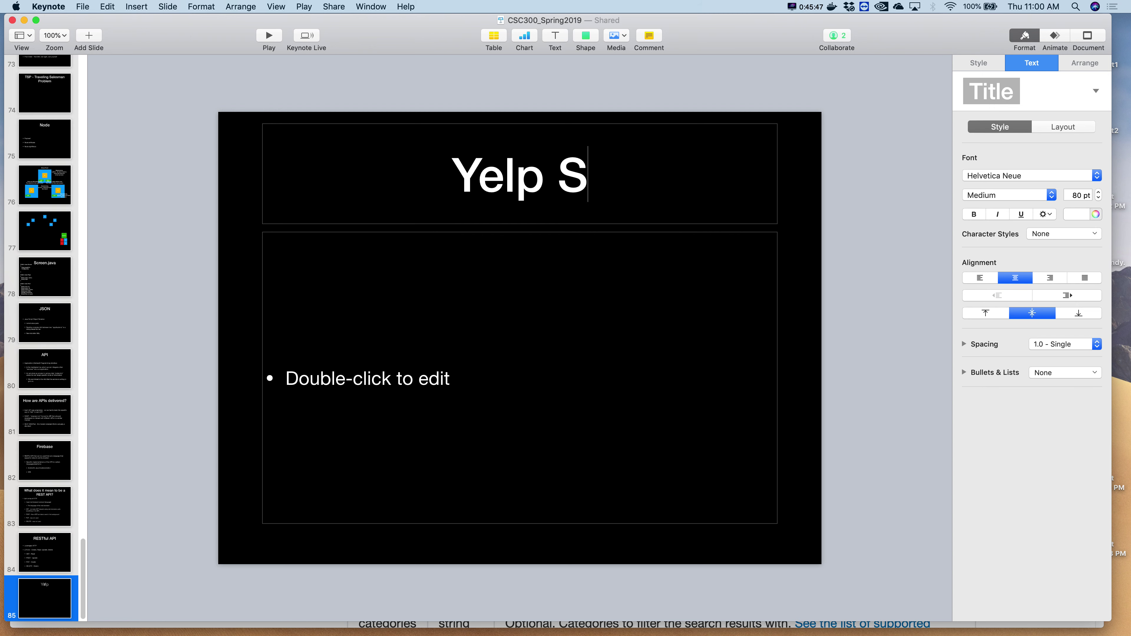
{"action": "type", "text": "earch"}
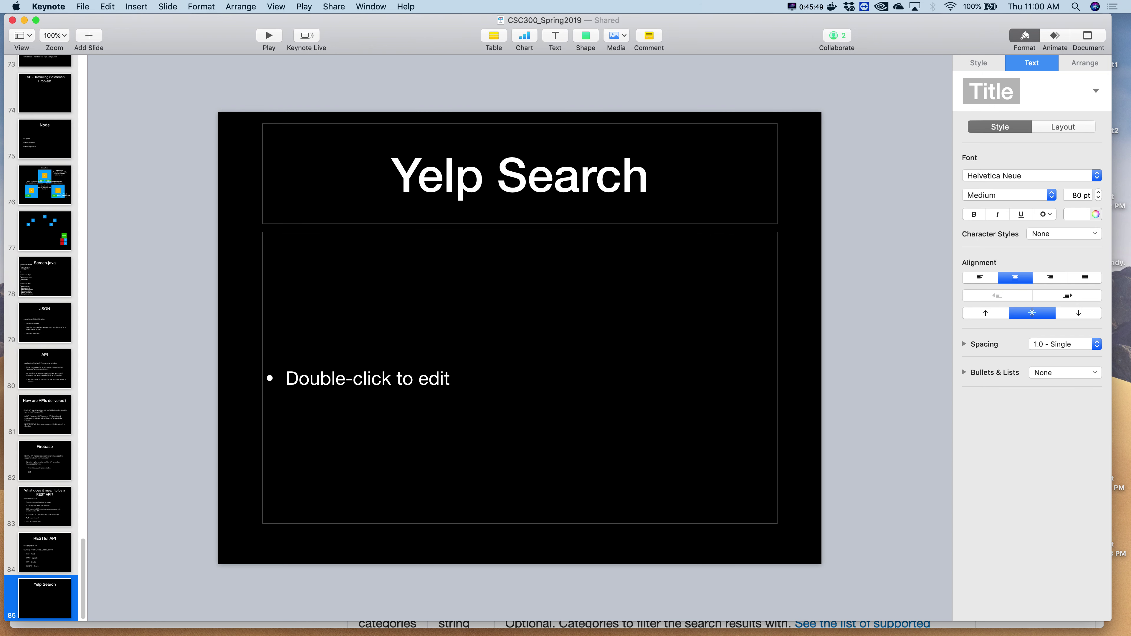
{"action": "type", "text": " endpoint"}
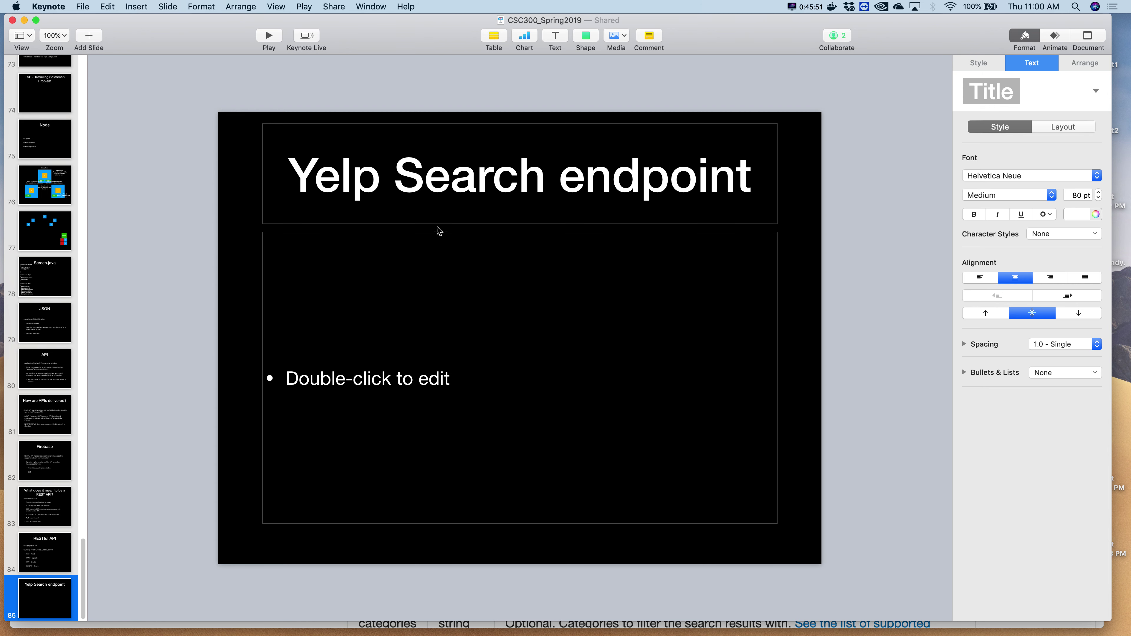
- Paste the copied request line into the new slide's body and set its text color to white
{"action": "double_click", "coordinate": [406, 384]}
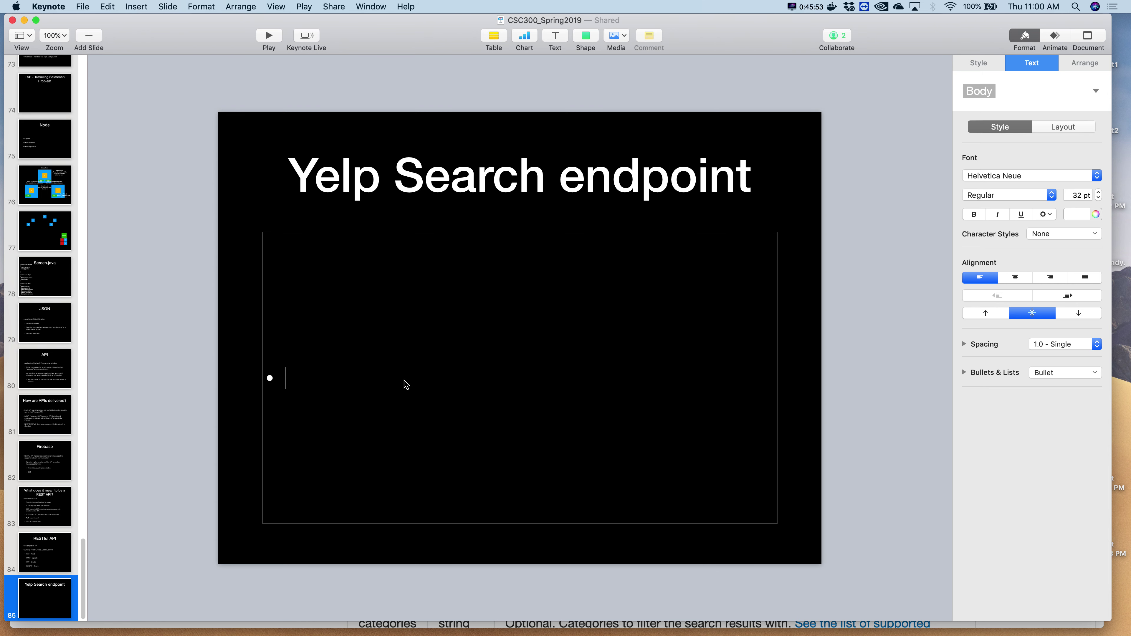
{"action": "key", "text": "super+v"}
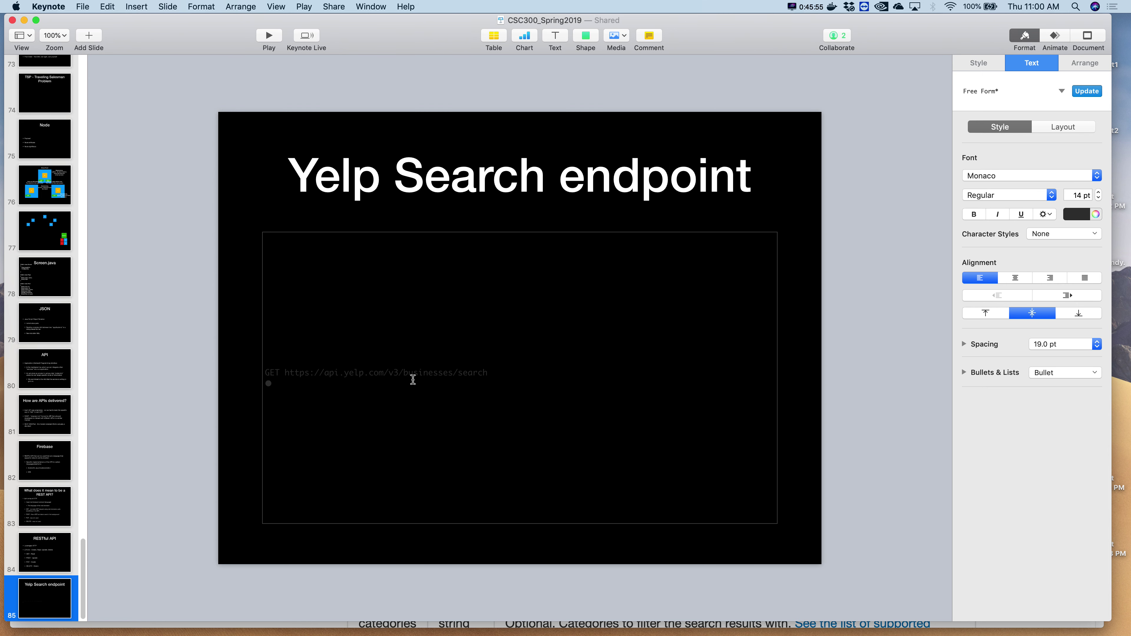
{"action": "left_click_drag", "start_coordinate": [493, 373], "coordinate": [359, 374]}
{"action": "left_click_drag", "start_coordinate": [307, 340], "coordinate": [198, 335]}
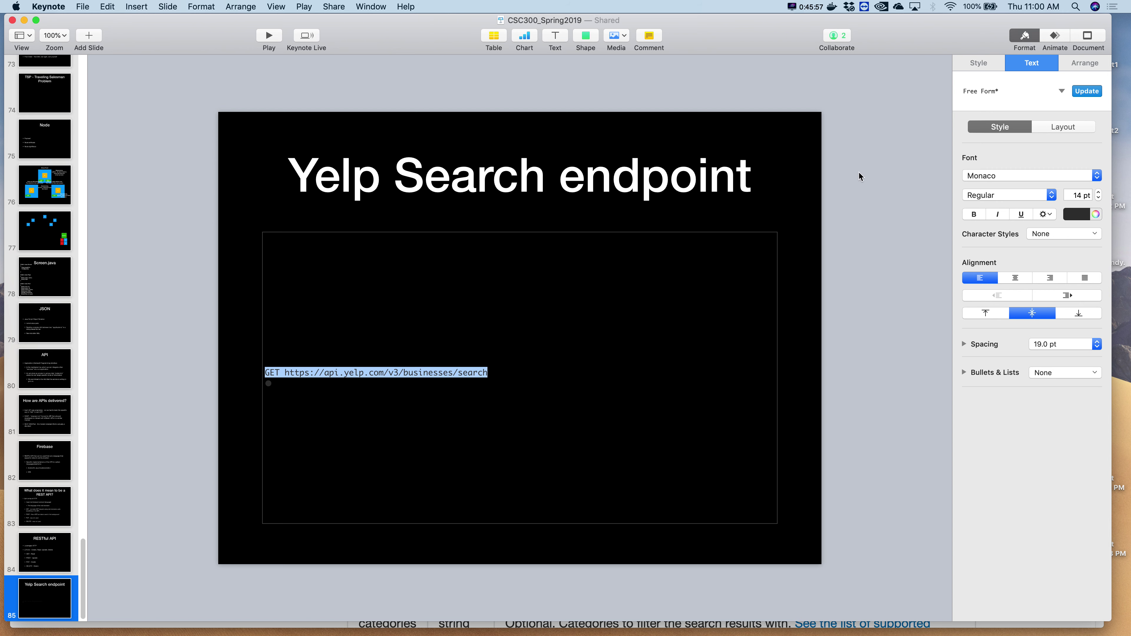
{"action": "left_click", "coordinate": [1086, 216]}
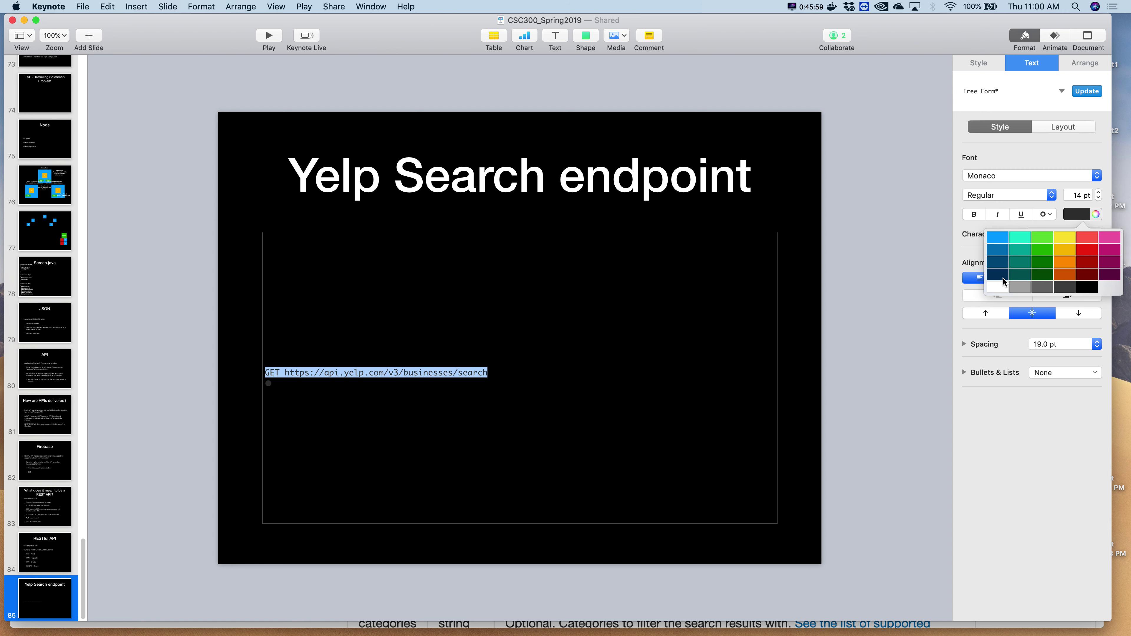
{"action": "left_click", "coordinate": [996, 288]}
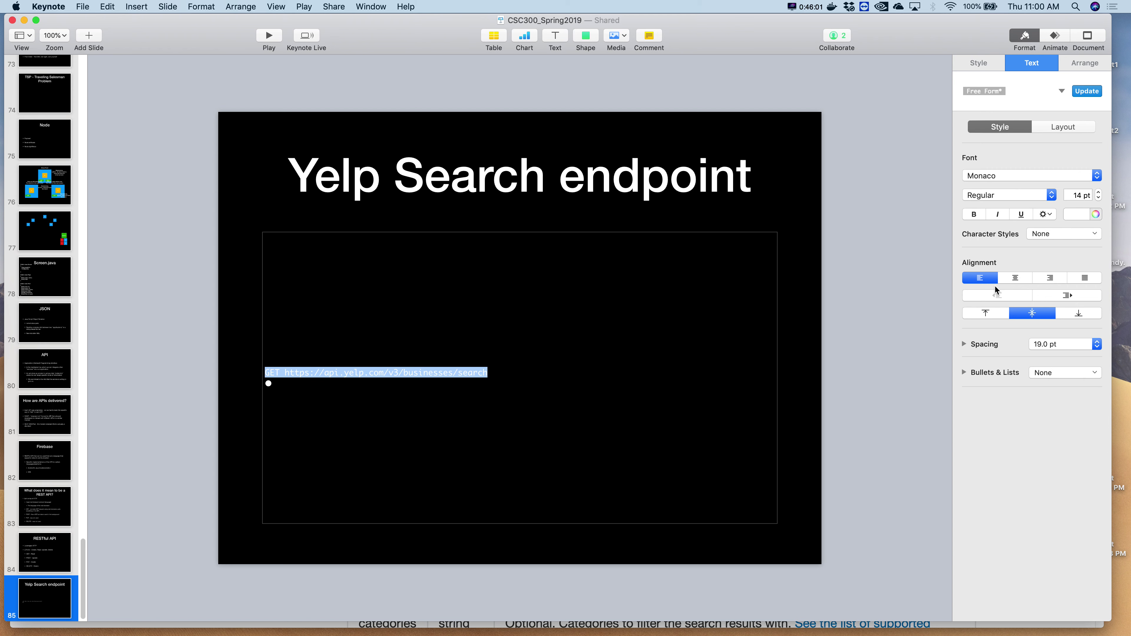
- Enlarge the pasted request line's font size to 27 pt
{"action": "key", "text": "super+plus"}
{"action": "key", "text": "super+plus"}
{"action": "key", "text": "super+plus"}
{"action": "key", "text": "super+plus"}
{"action": "key", "text": "super+plus"}
{"action": "key", "text": "super+plus"}
{"action": "key", "text": "super+plus"}
{"action": "key", "text": "super+plus"}
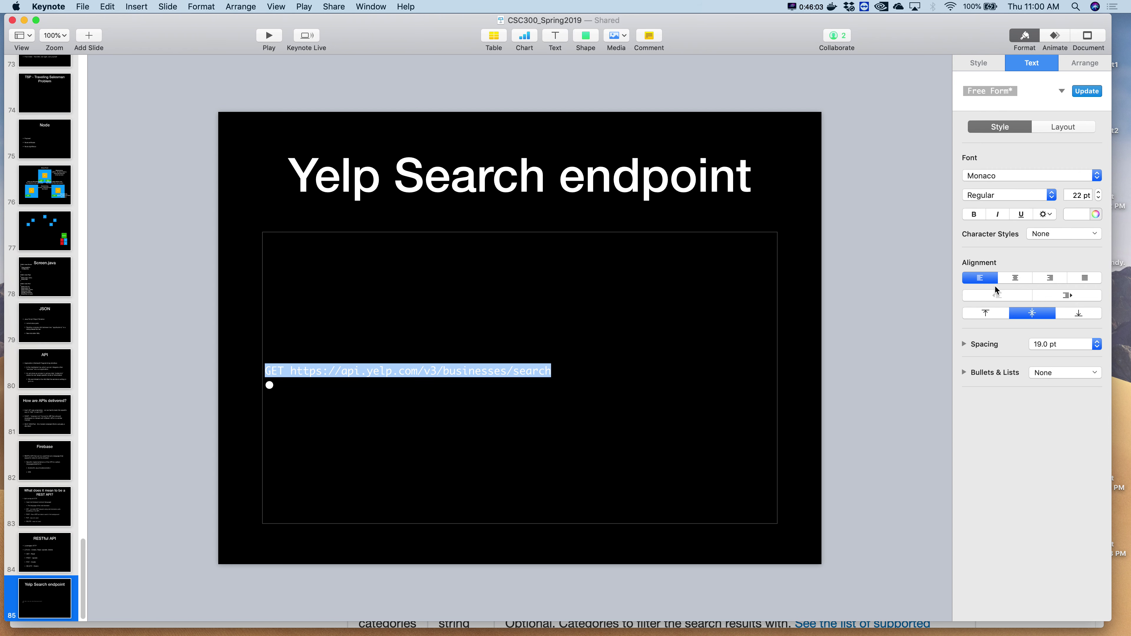
{"action": "key", "text": "super+plus"}
{"action": "key", "text": "super+plus"}
{"action": "key", "text": "super+plus"}
{"action": "key", "text": "super+plus"}
{"action": "key", "text": "super+plus"}
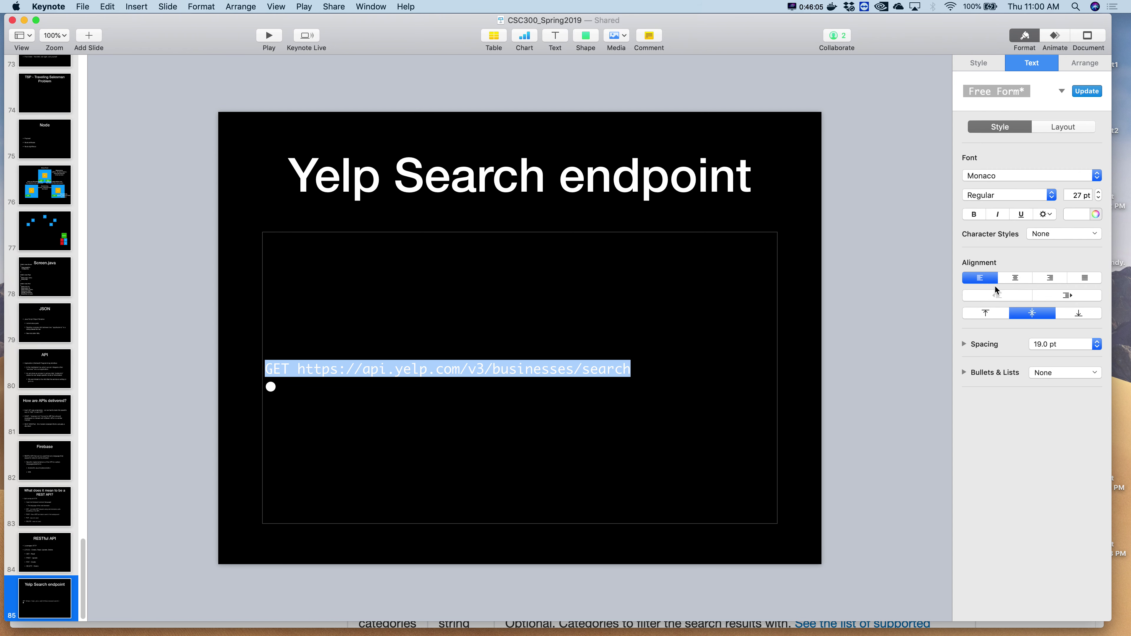
- Append the query string "?location=Mequon+WI" to the end of the request line on the slide
{"action": "left_click", "coordinate": [632, 359]}
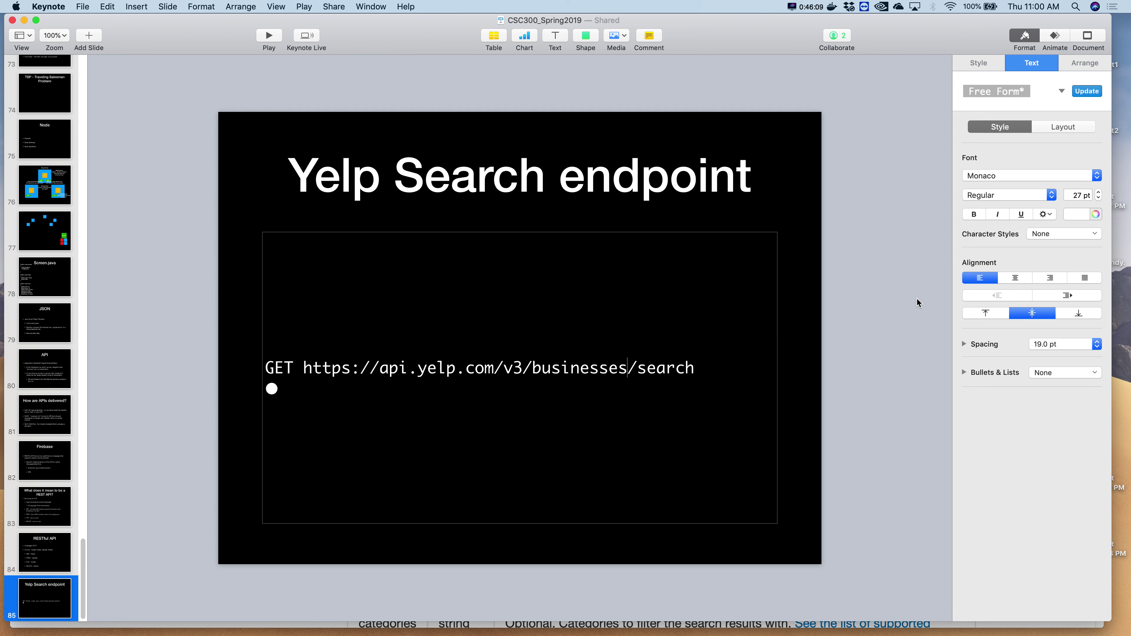
{"action": "left_click", "coordinate": [690, 368]}
{"action": "double_click", "coordinate": [687, 368]}
{"action": "key", "text": "Right"}
{"action": "type", "text": "?location"}
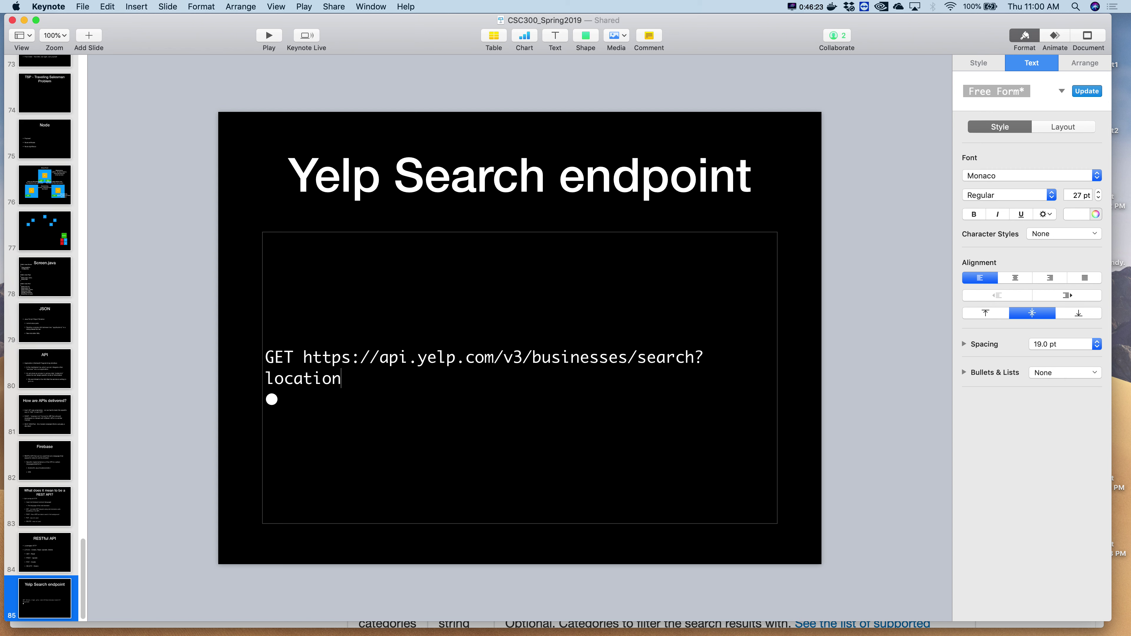
{"action": "type", "text": "=Mequon+WI"}
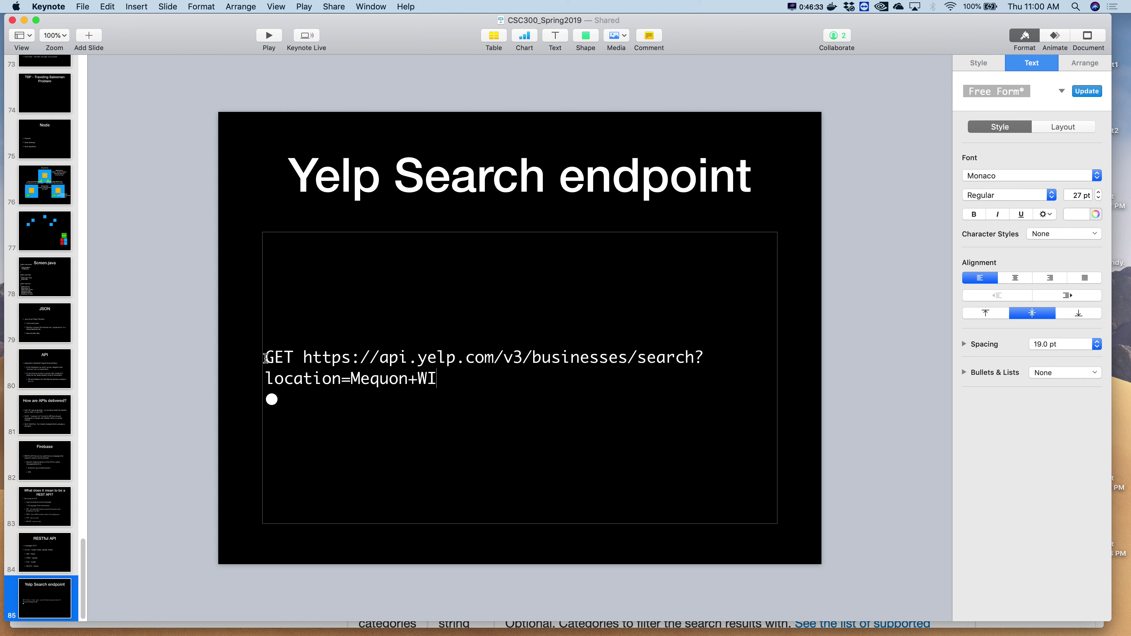
- Copy the complete request line from the slide and switch to Chrome
{"action": "left_click_drag", "start_coordinate": [265, 356], "coordinate": [433, 372]}
{"action": "key", "text": "super+c"}
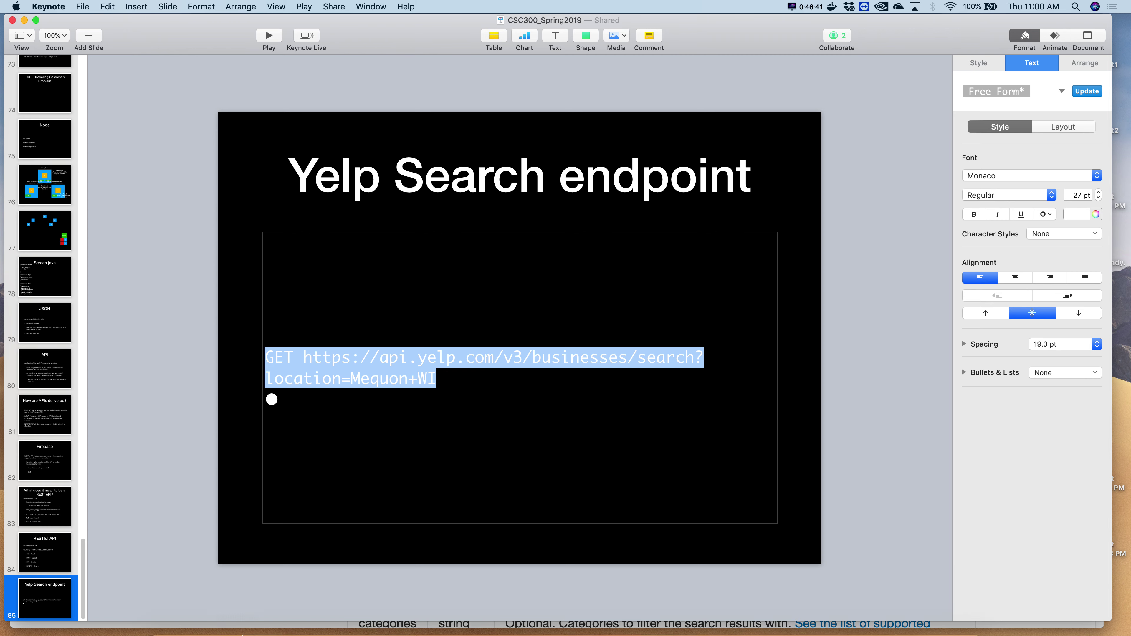
{"action": "mouse_move", "coordinate": [250, 633]}
{"action": "left_click", "coordinate": [300, 624]}
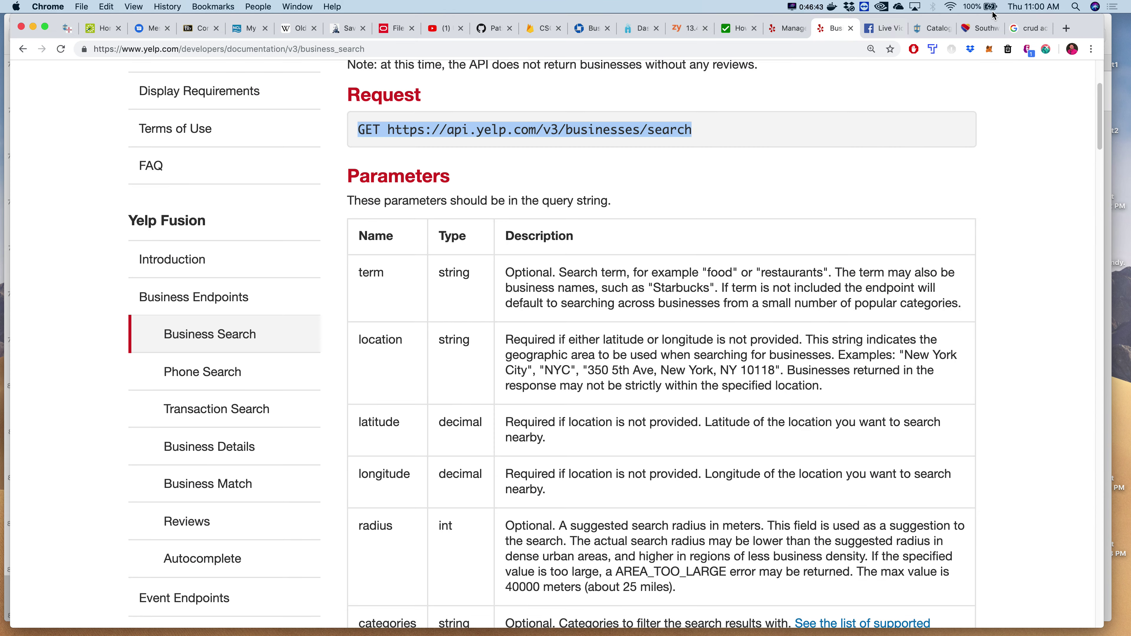
{"action": "left_click", "coordinate": [1032, 29]}
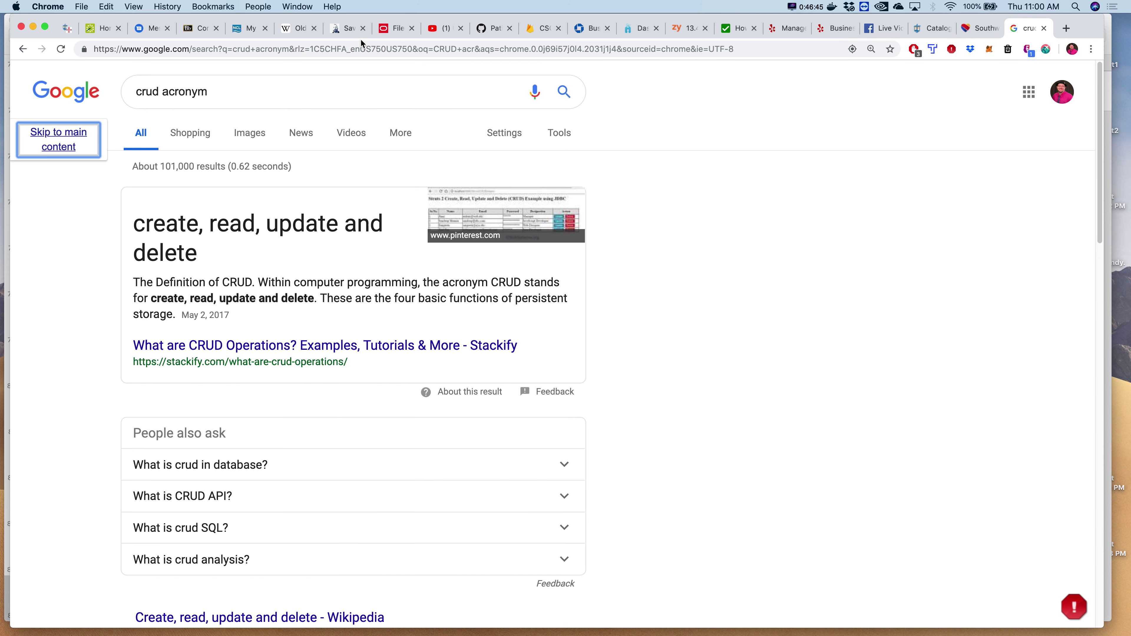
{"action": "left_click", "coordinate": [204, 51]}
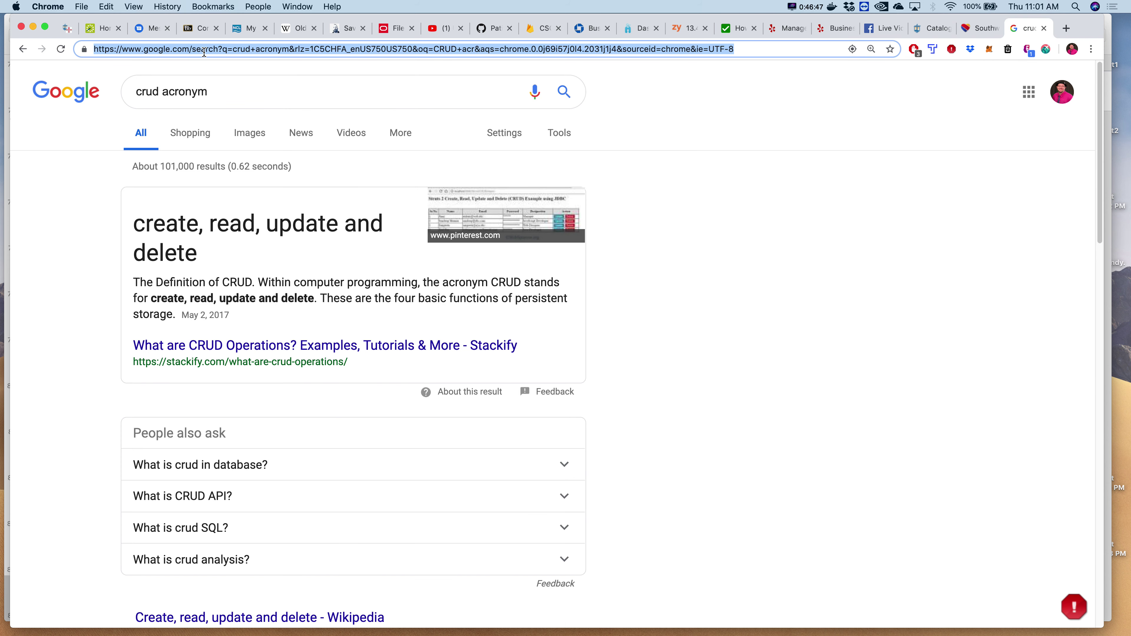
{"action": "key", "text": "super+v"}
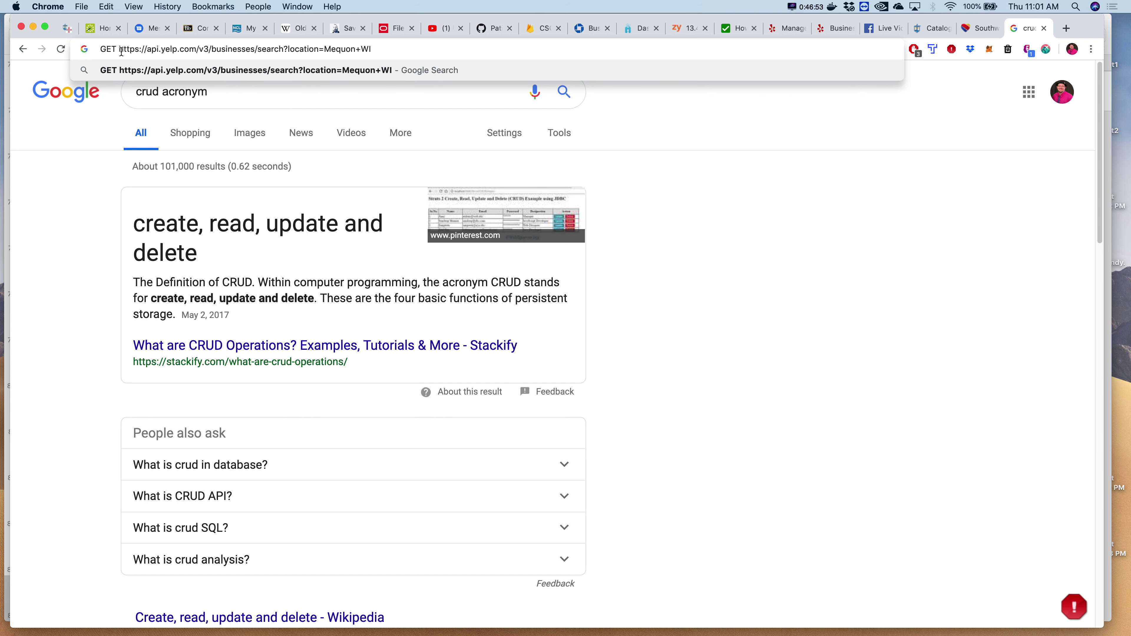
{"action": "left_click_drag", "start_coordinate": [121, 51], "coordinate": [94, 53]}
{"action": "key", "text": "BackSpace"}
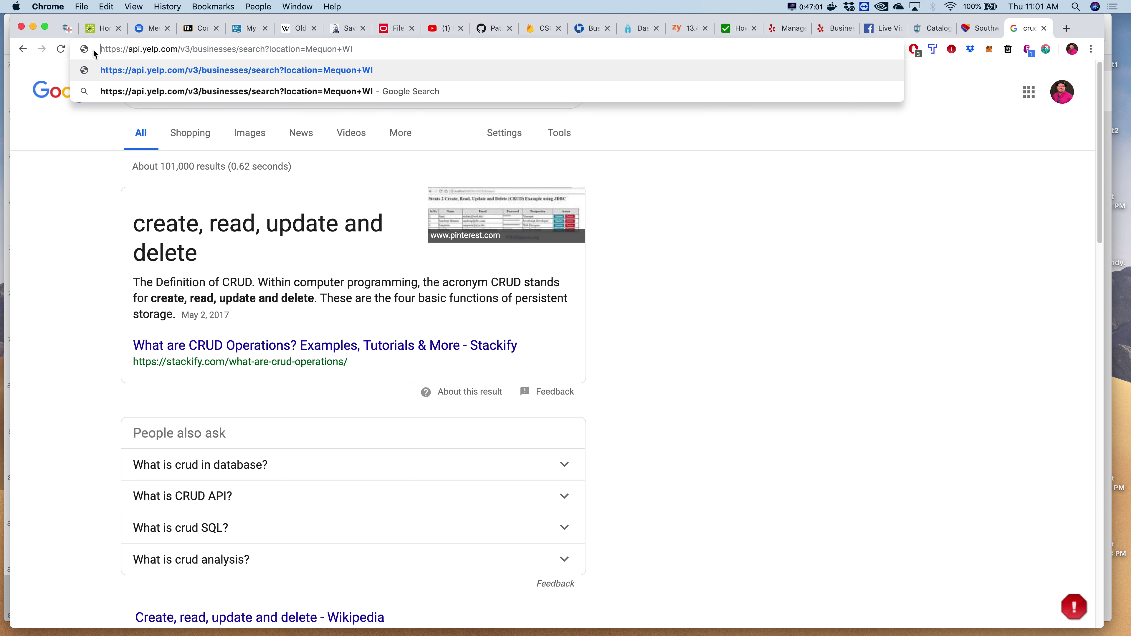
{"action": "key", "text": "Return"}
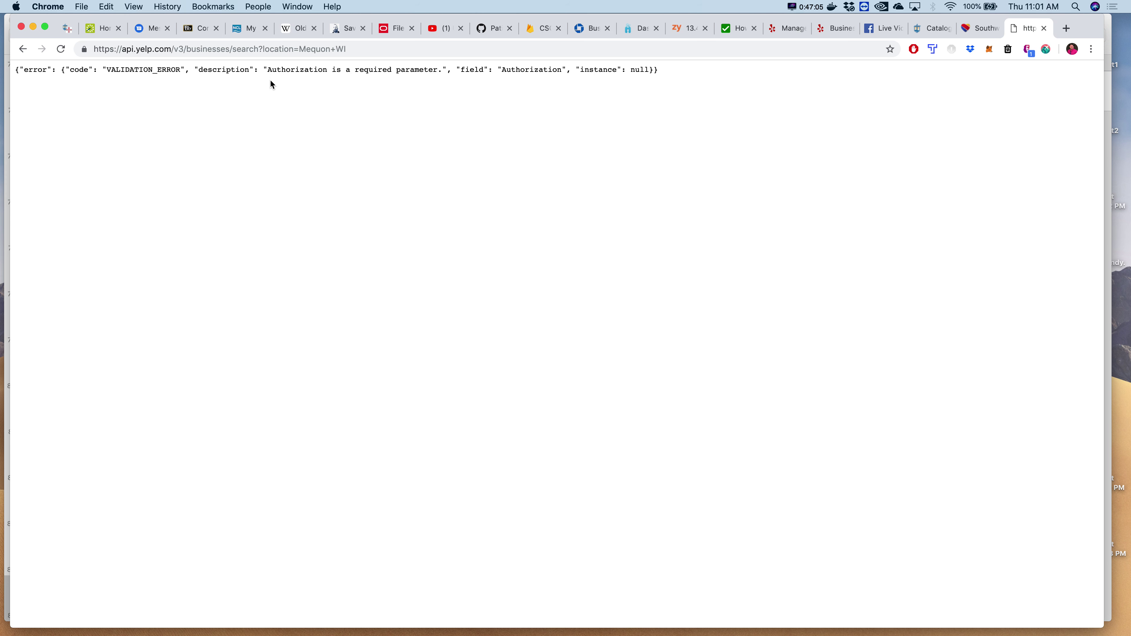
- Enlarge the API response and examine its JSON structure, error code and description
{"action": "key", "text": "super+equal"}
{"action": "key", "text": "super+equal"}
{"action": "key", "text": "super+equal"}
{"action": "key", "text": "super+equal"}
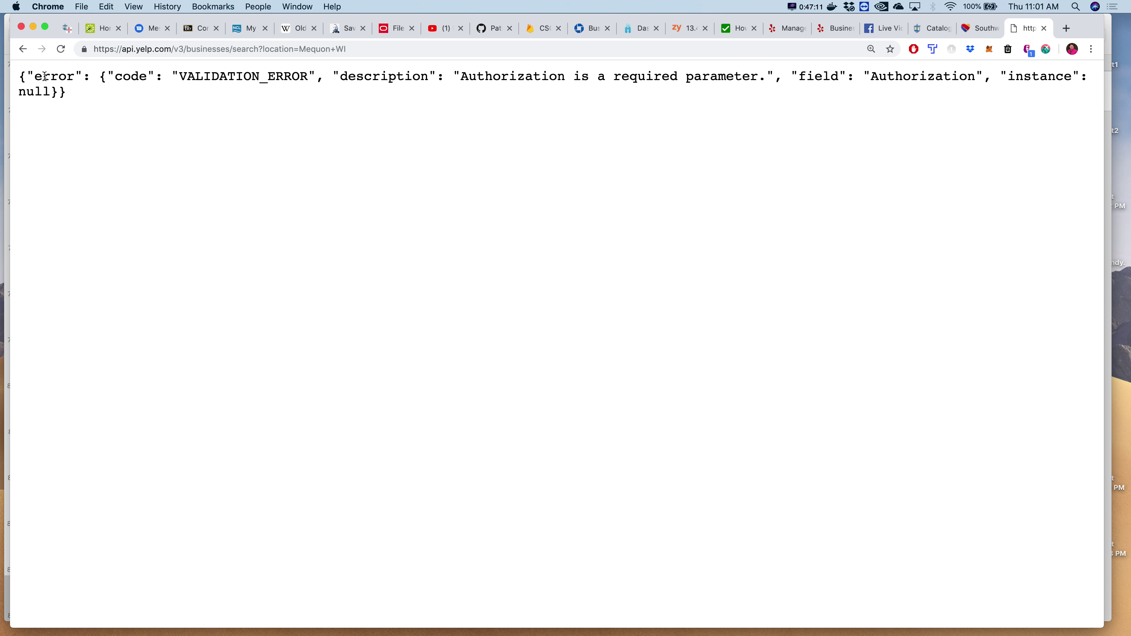
{"action": "left_click_drag", "start_coordinate": [21, 76], "coordinate": [95, 96]}
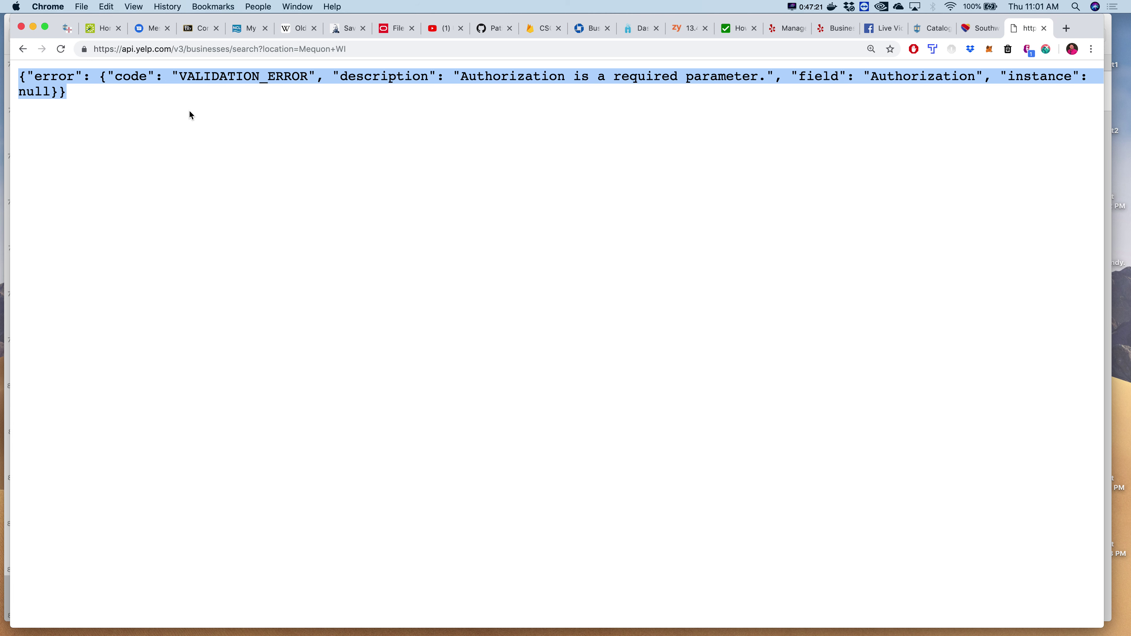
{"action": "left_click", "coordinate": [156, 109]}
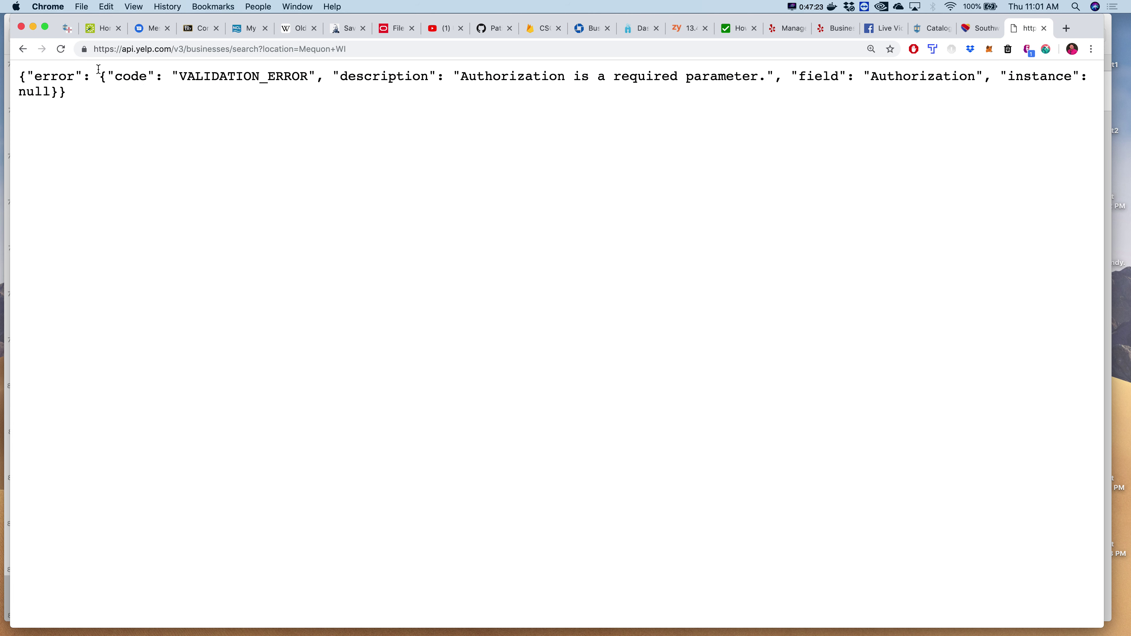
{"action": "left_click_drag", "start_coordinate": [187, 77], "coordinate": [284, 78]}
{"action": "left_click_drag", "start_coordinate": [467, 77], "coordinate": [755, 77]}
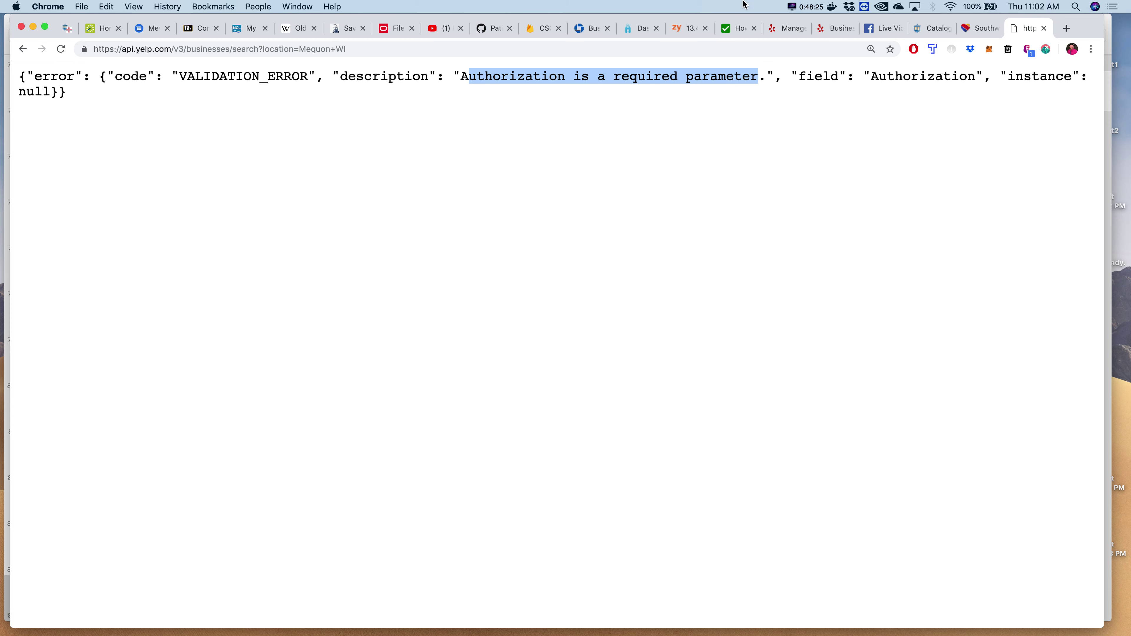
- Search Google for "postman" from the Southwest page and open the getpostman.com site
{"action": "key", "text": "ctrl+shift+Tab"}
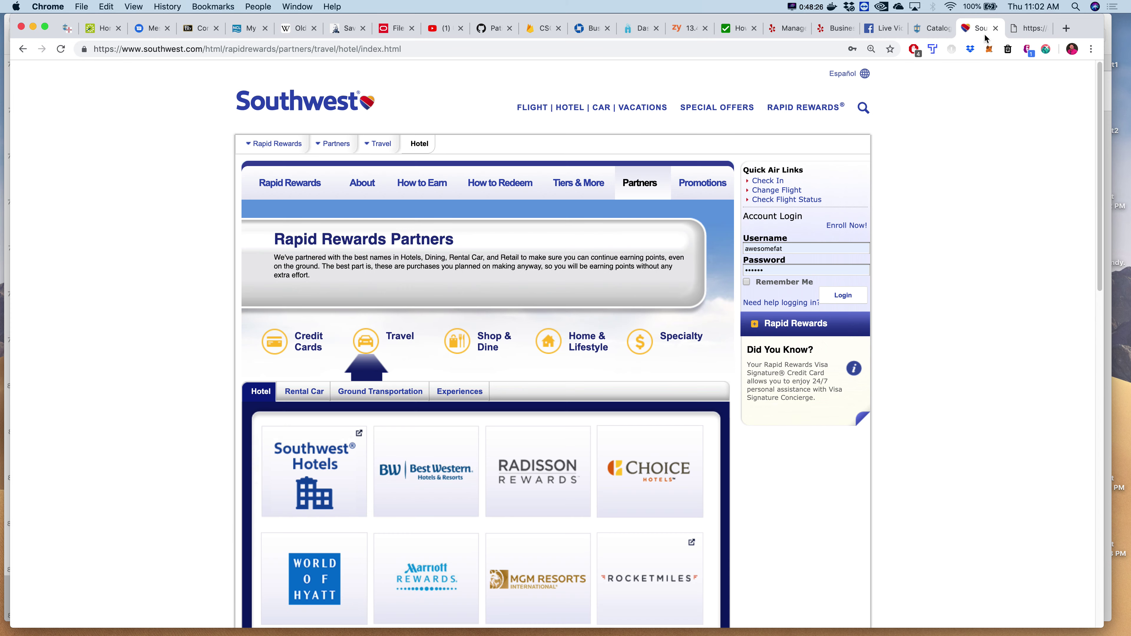
{"action": "left_click", "coordinate": [426, 52]}
{"action": "type", "text": "postman"}
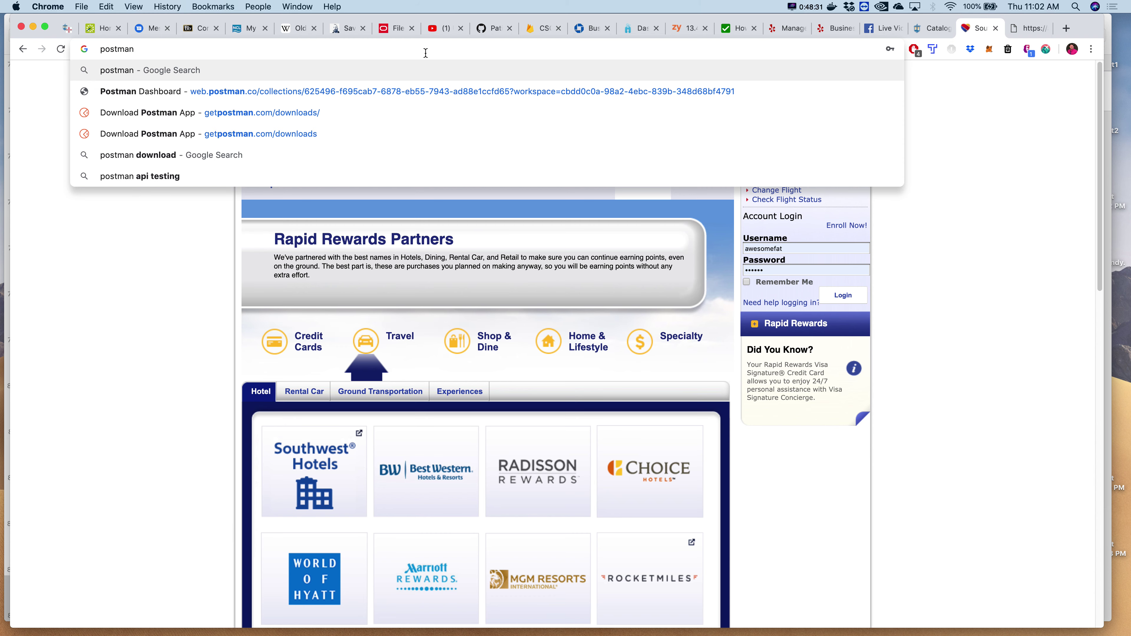
{"action": "key", "text": "Return"}
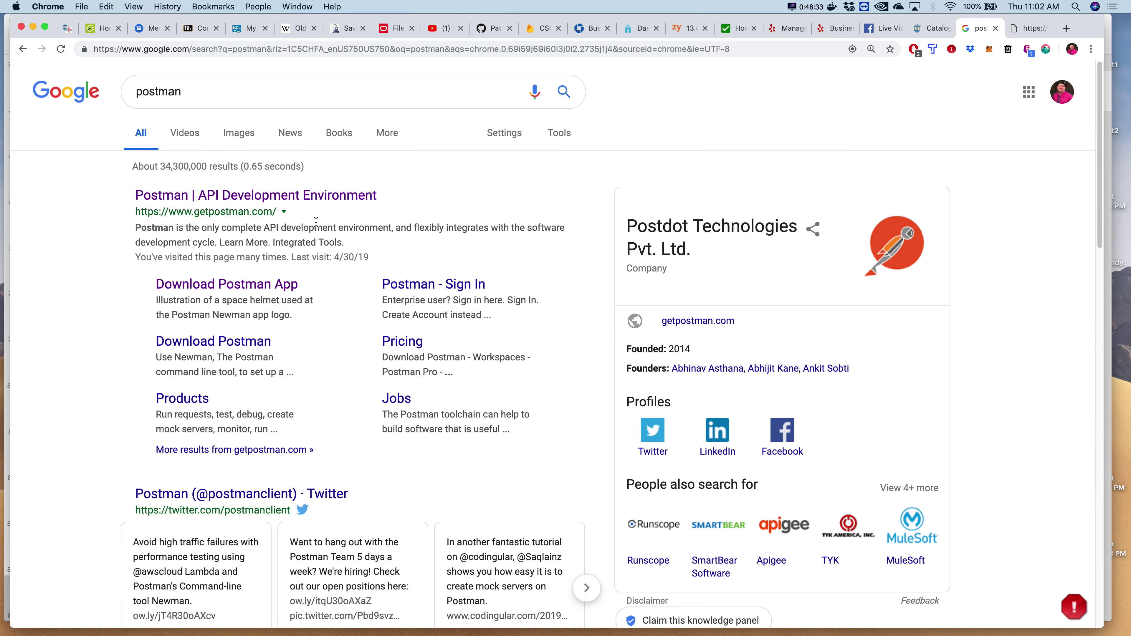
{"action": "left_click", "coordinate": [276, 196]}
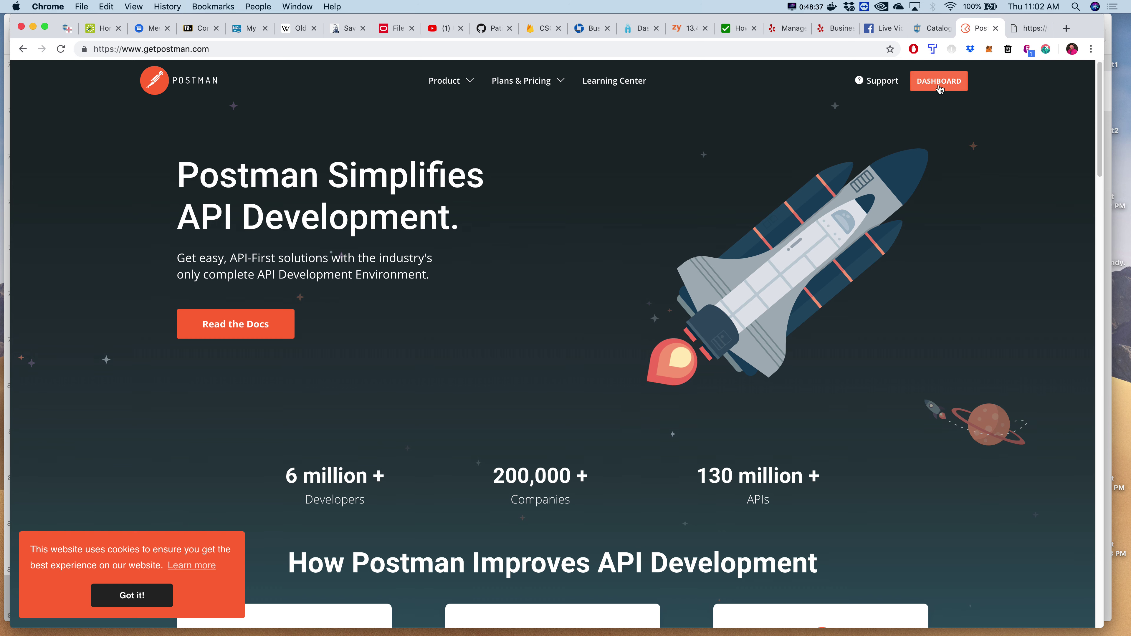
- Accept the cookie notice on the Postman site and open the account's dashboard
{"action": "scroll", "coordinate": [217, 620], "scroll_direction": "down", "scroll_amount": 7}
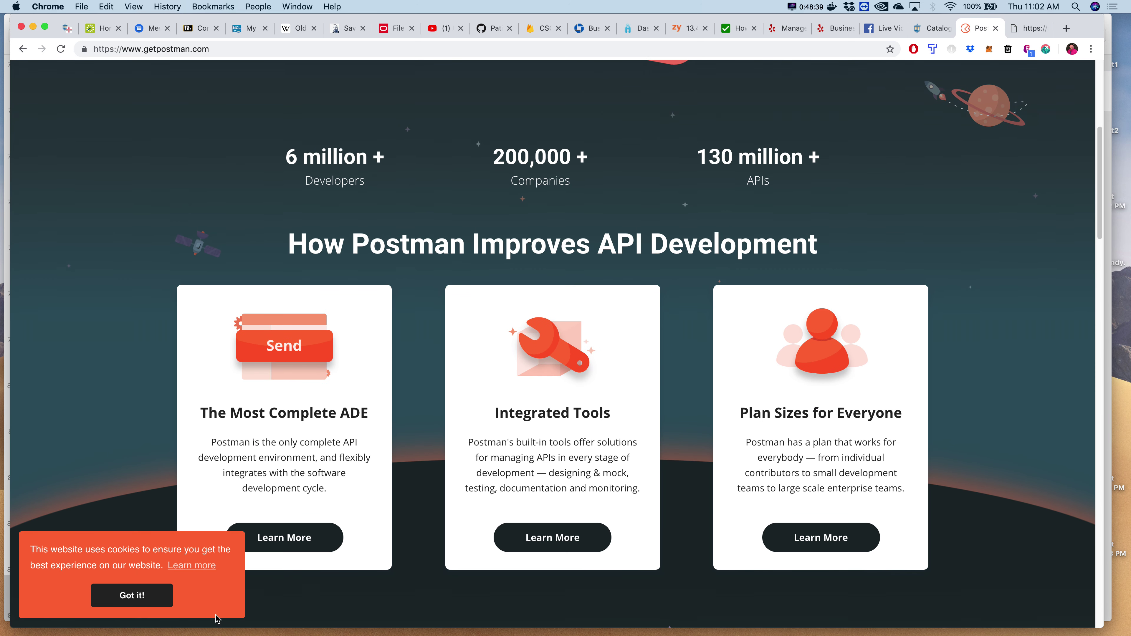
{"action": "left_click", "coordinate": [131, 596]}
{"action": "scroll", "coordinate": [647, 295], "scroll_direction": "up", "scroll_amount": 7}
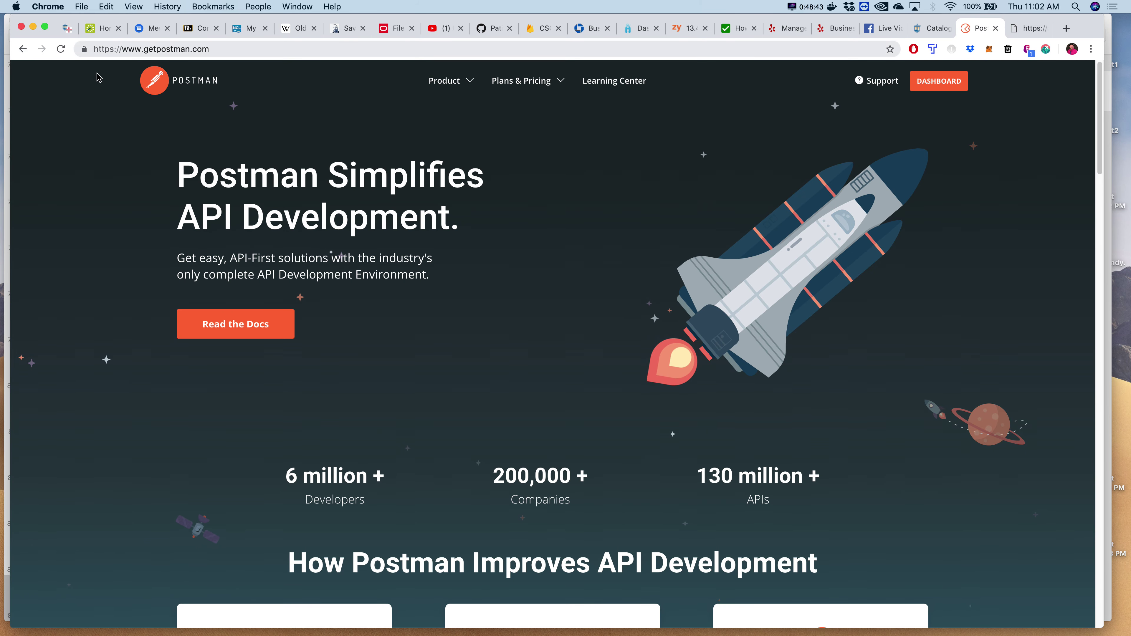
{"action": "left_click", "coordinate": [960, 89]}
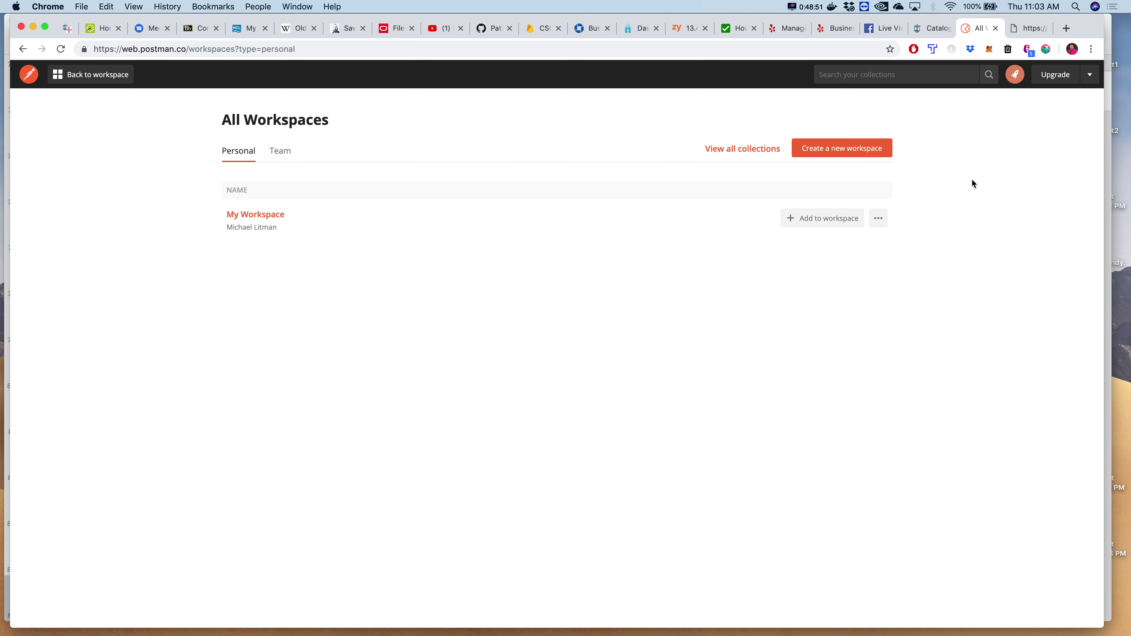
- Open the Postman Echo collection in My Workspace and examine its documentation
{"action": "left_click", "coordinate": [269, 217]}
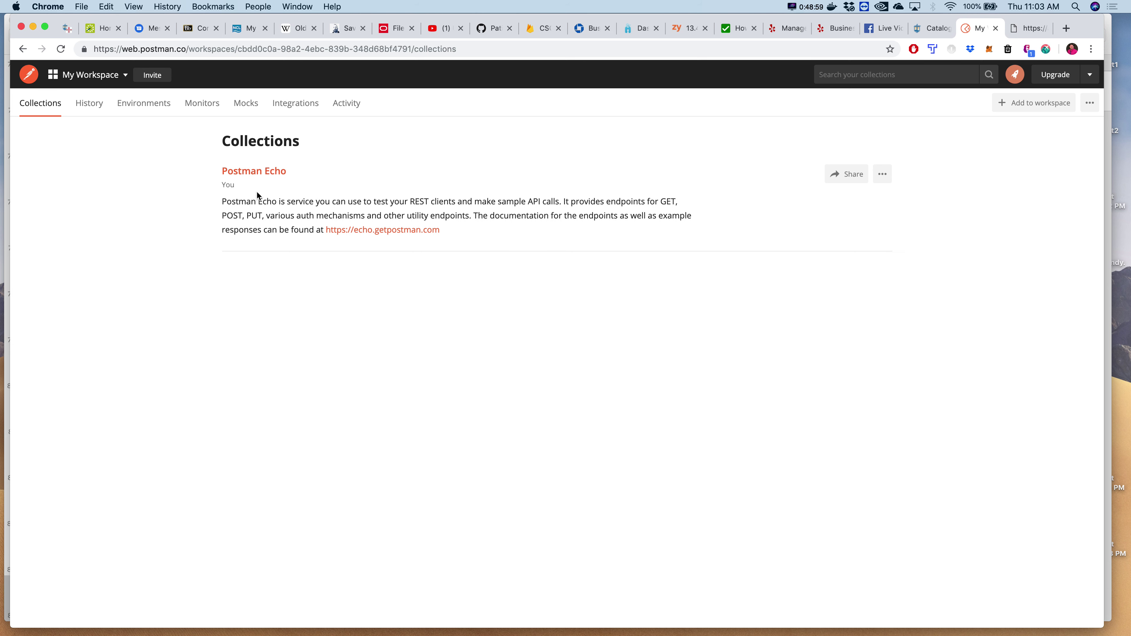
{"action": "left_click", "coordinate": [264, 174]}
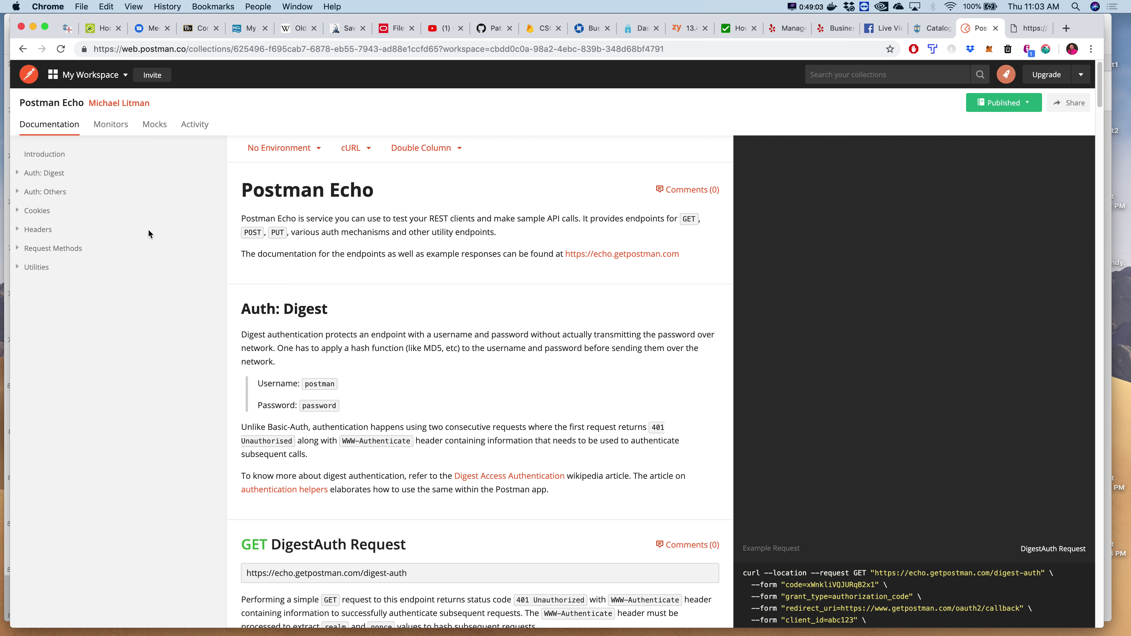
{"action": "left_click", "coordinate": [111, 125]}
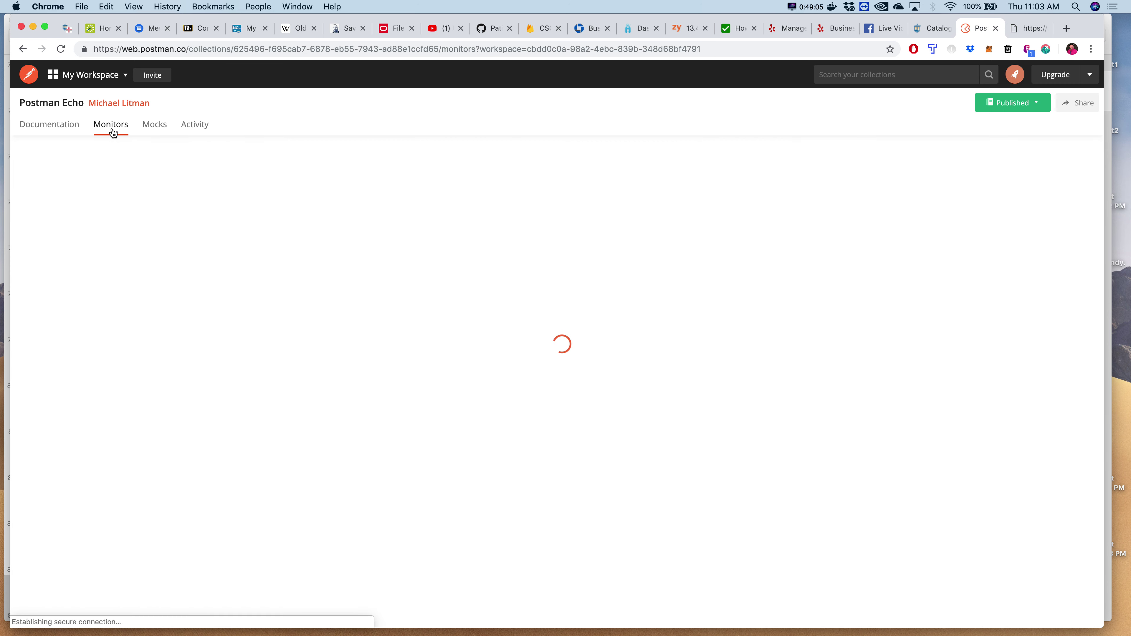
{"action": "left_click", "coordinate": [64, 129]}
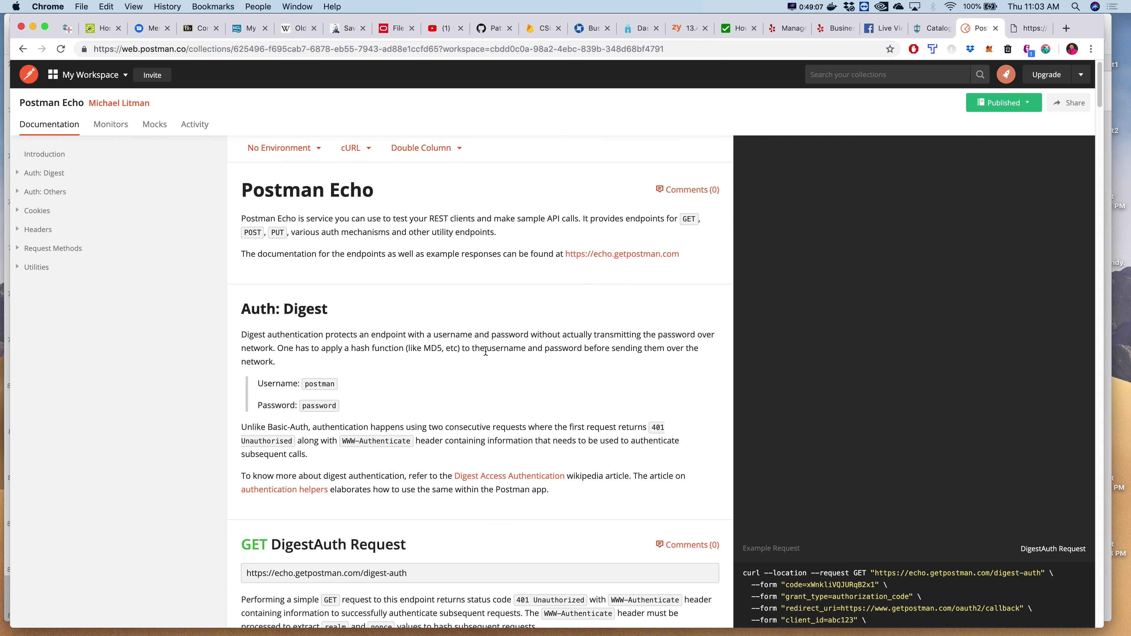
{"action": "scroll", "coordinate": [488, 358], "scroll_direction": "down", "scroll_amount": 6}
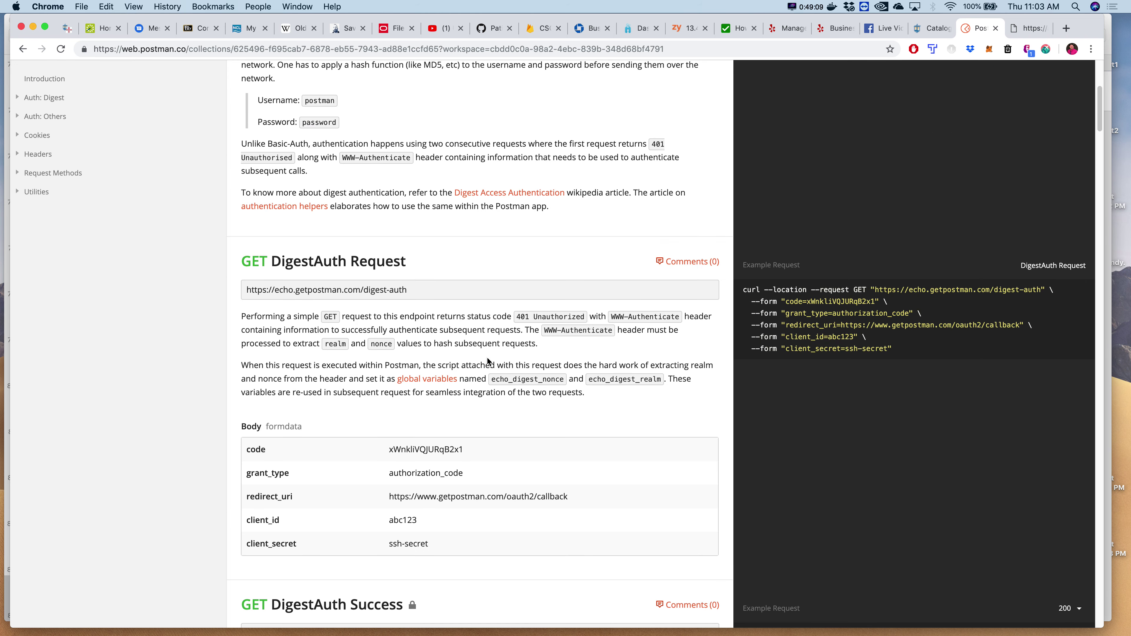
{"action": "scroll", "coordinate": [488, 361], "scroll_direction": "down", "scroll_amount": 4}
{"action": "scroll", "coordinate": [488, 361], "scroll_direction": "down", "scroll_amount": 20}
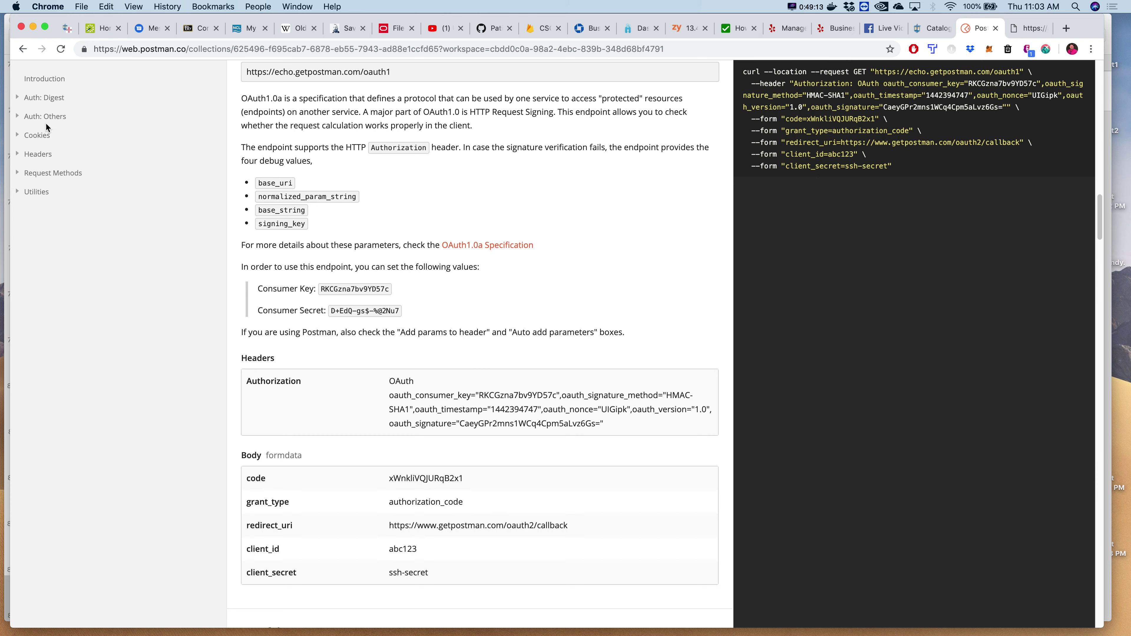
{"action": "scroll", "coordinate": [64, 192], "scroll_direction": "up", "scroll_amount": 20}
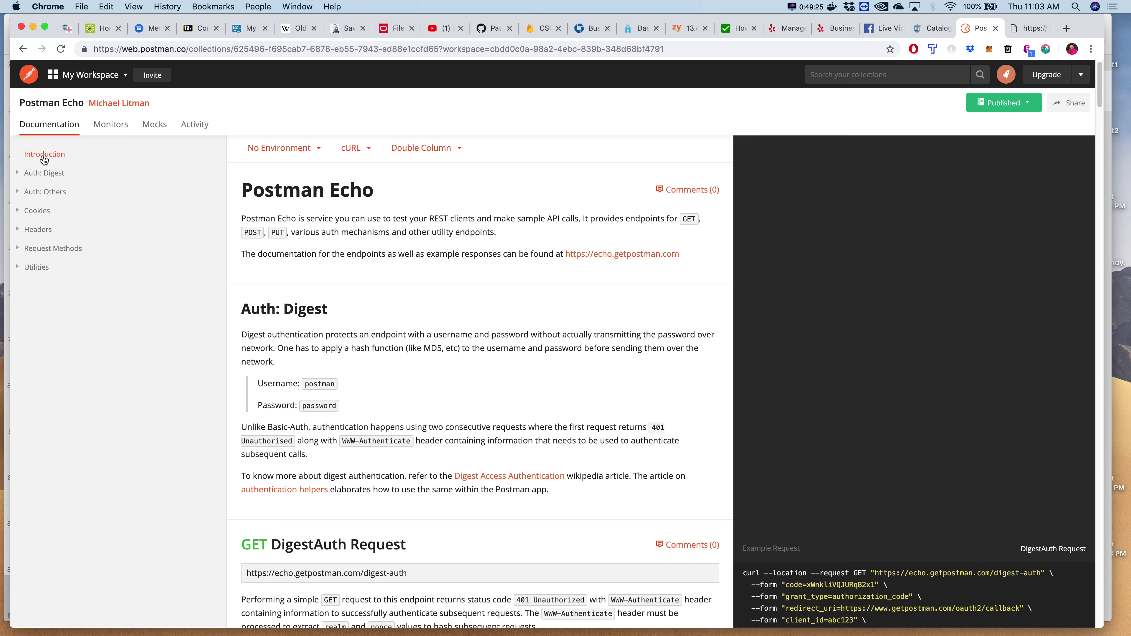
- Create a new personal workspace named "test"
{"action": "left_click", "coordinate": [125, 83]}
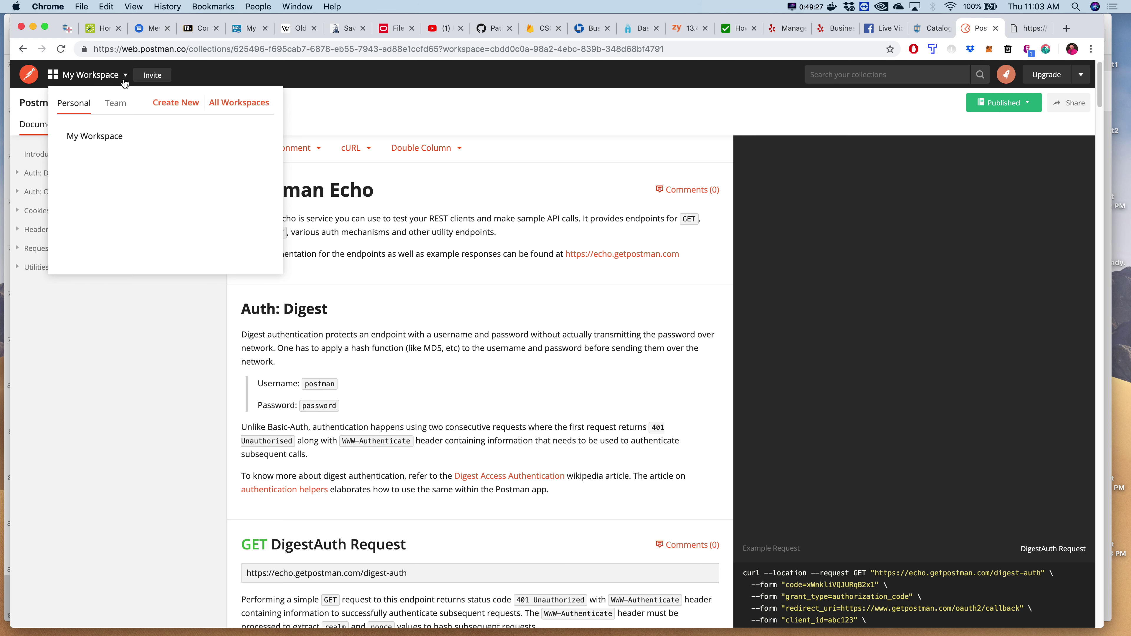
{"action": "left_click", "coordinate": [167, 104]}
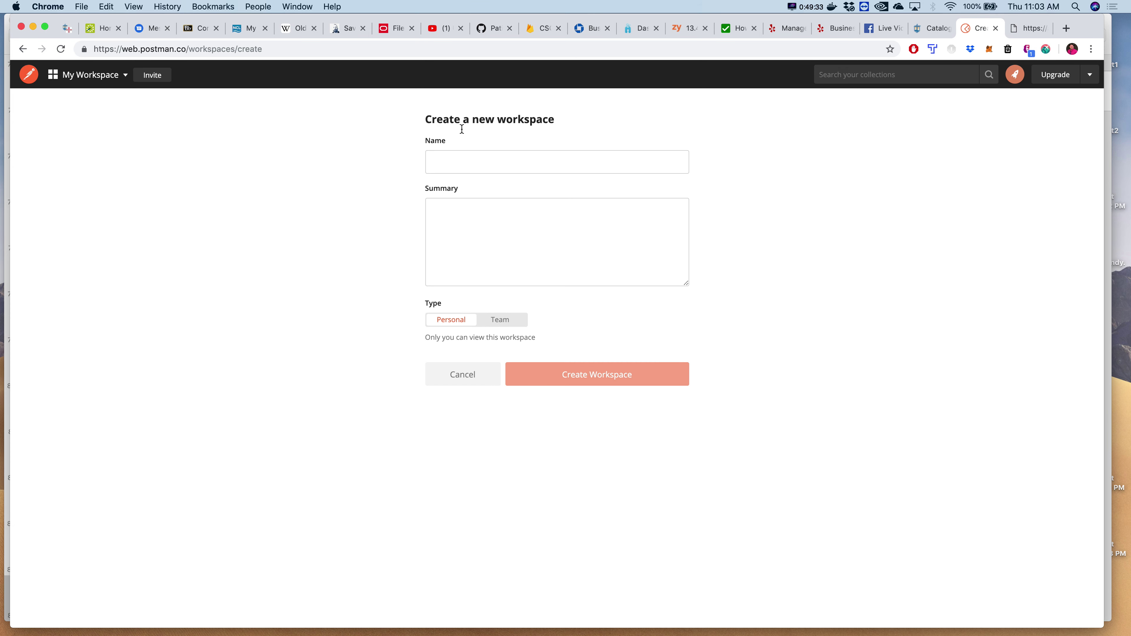
{"action": "left_click", "coordinate": [457, 162]}
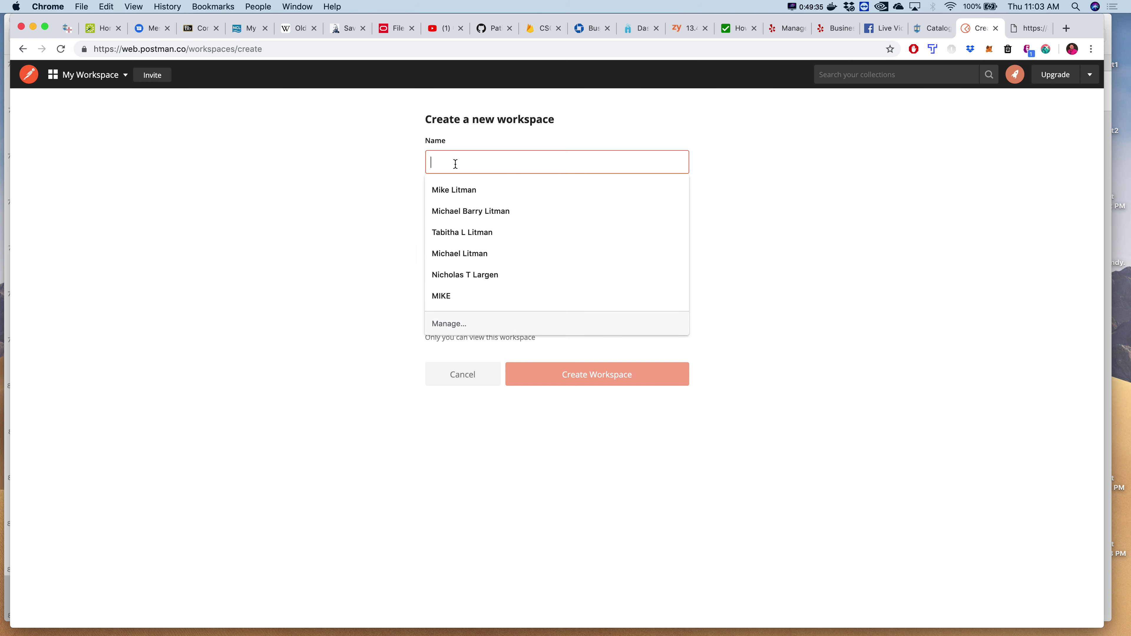
{"action": "type", "text": "test"}
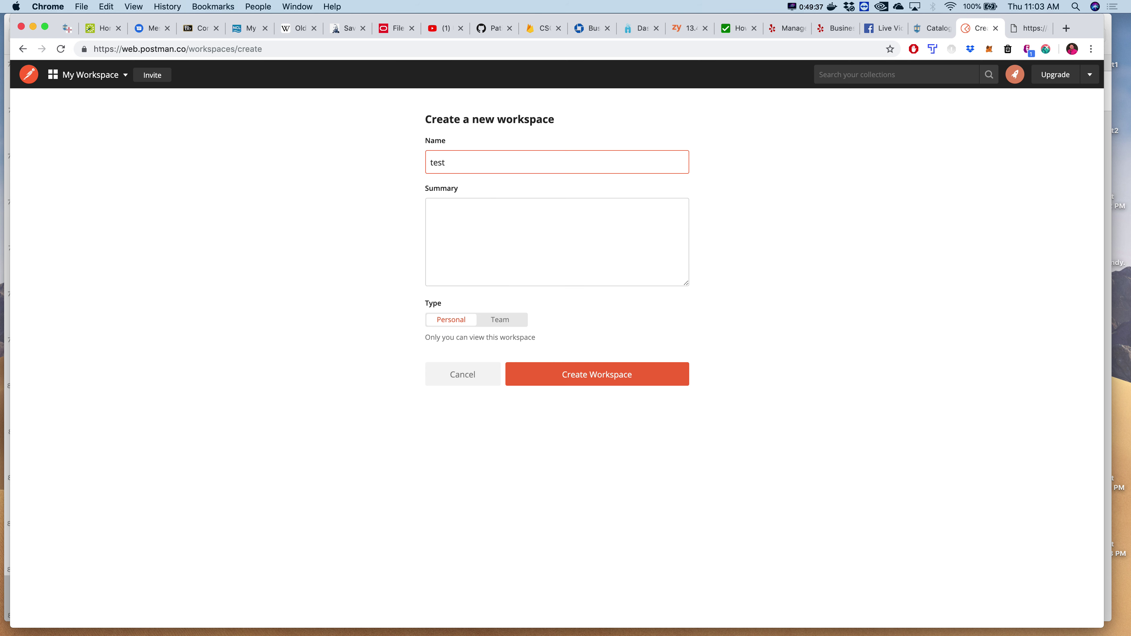
{"action": "left_click", "coordinate": [598, 387]}
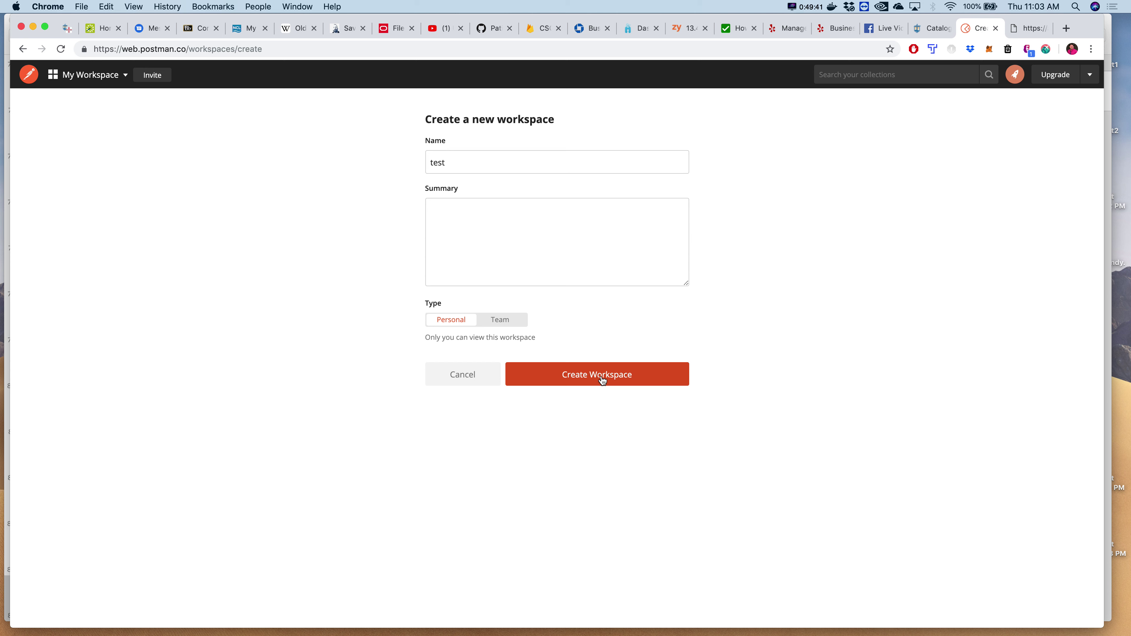
{"action": "left_click", "coordinate": [602, 379]}
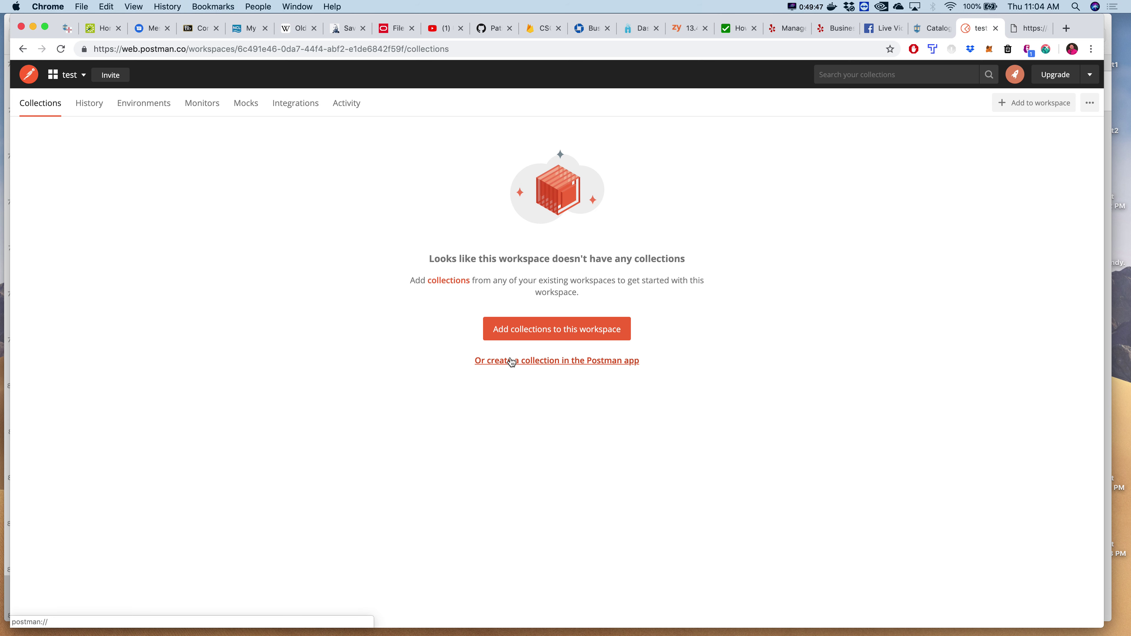
{"action": "left_click", "coordinate": [517, 328]}
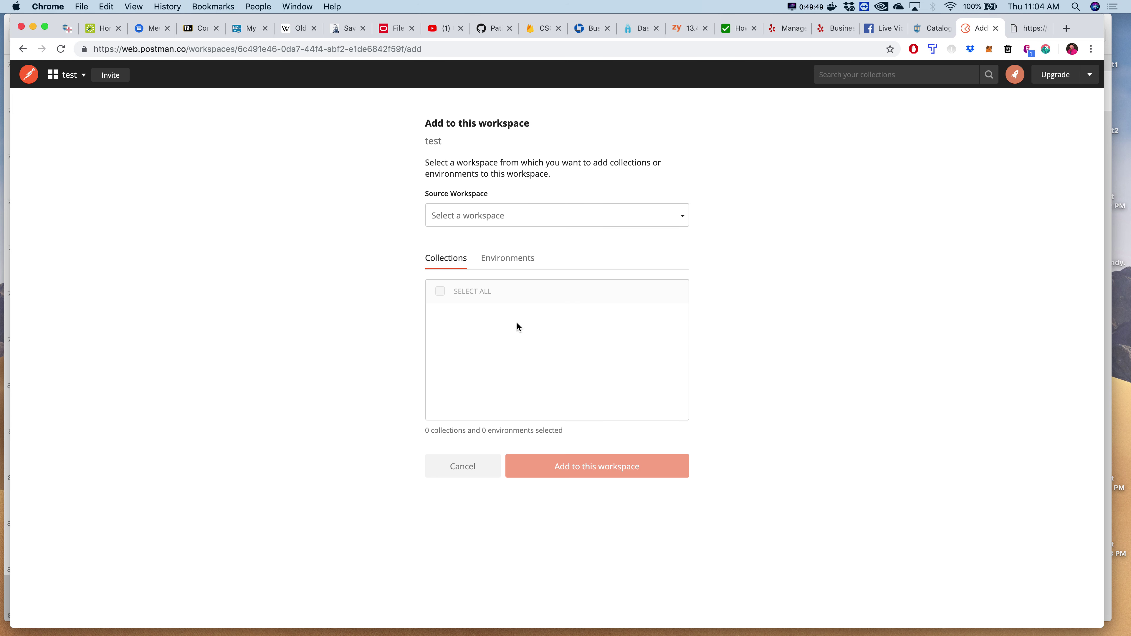
{"action": "left_click", "coordinate": [501, 217]}
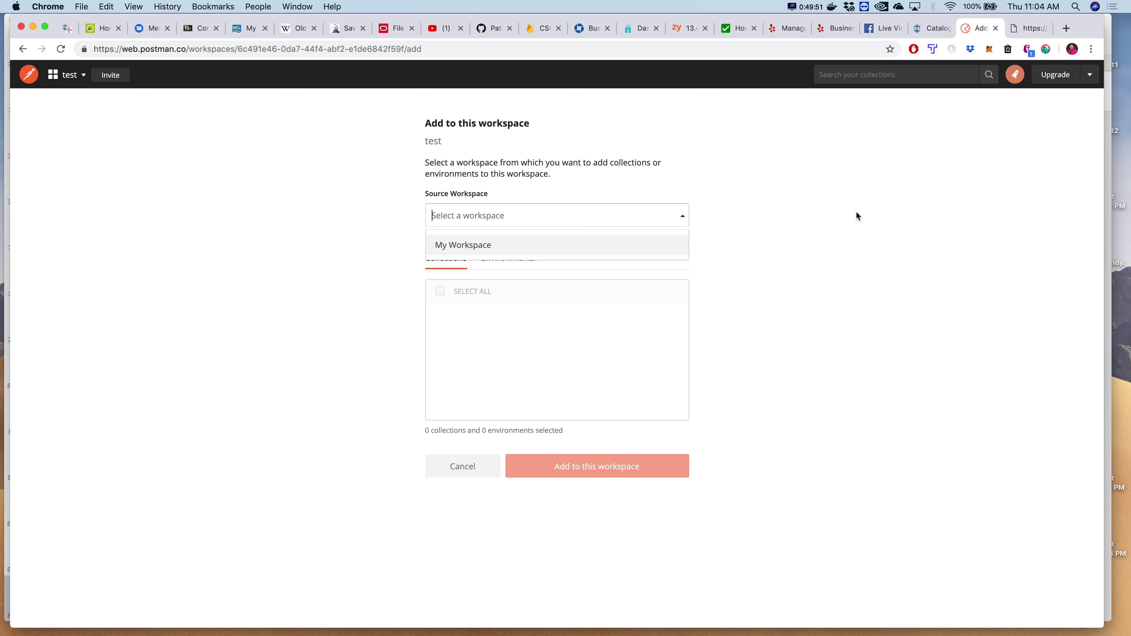
{"action": "left_click", "coordinate": [463, 467]}
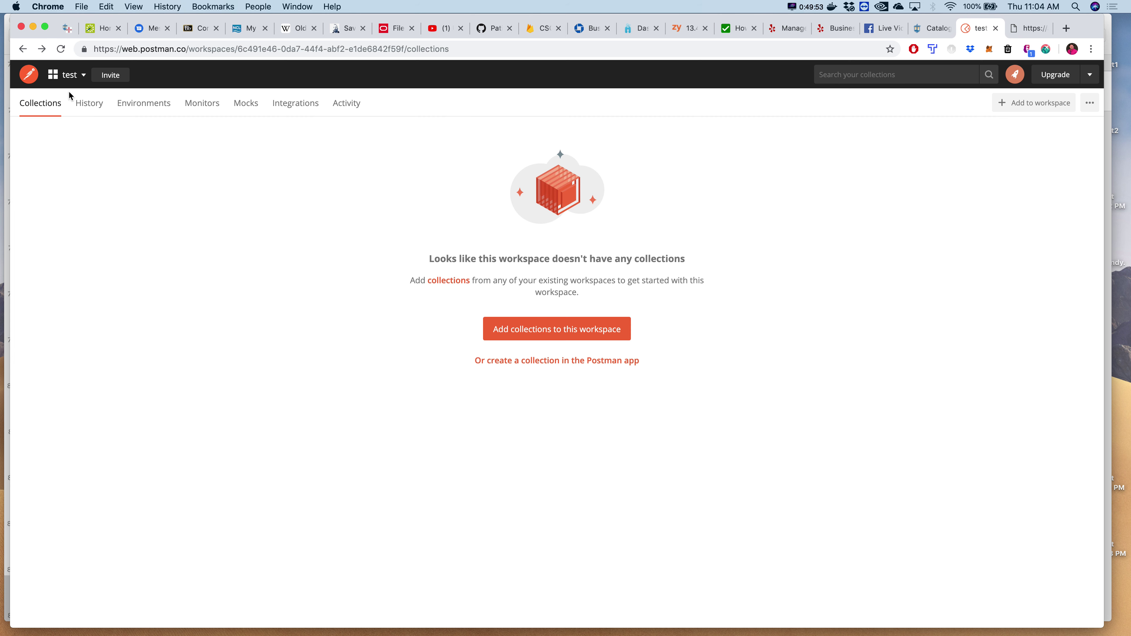
{"action": "left_click", "coordinate": [88, 111]}
{"action": "left_click", "coordinate": [128, 110]}
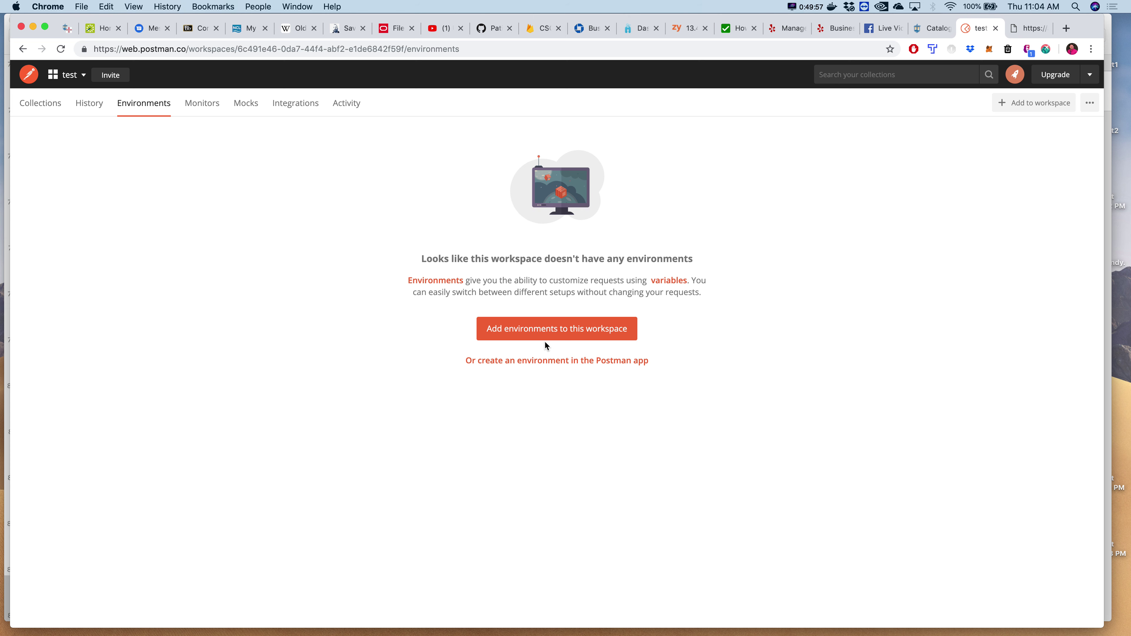
{"action": "left_click", "coordinate": [544, 331]}
{"action": "left_click", "coordinate": [489, 216]}
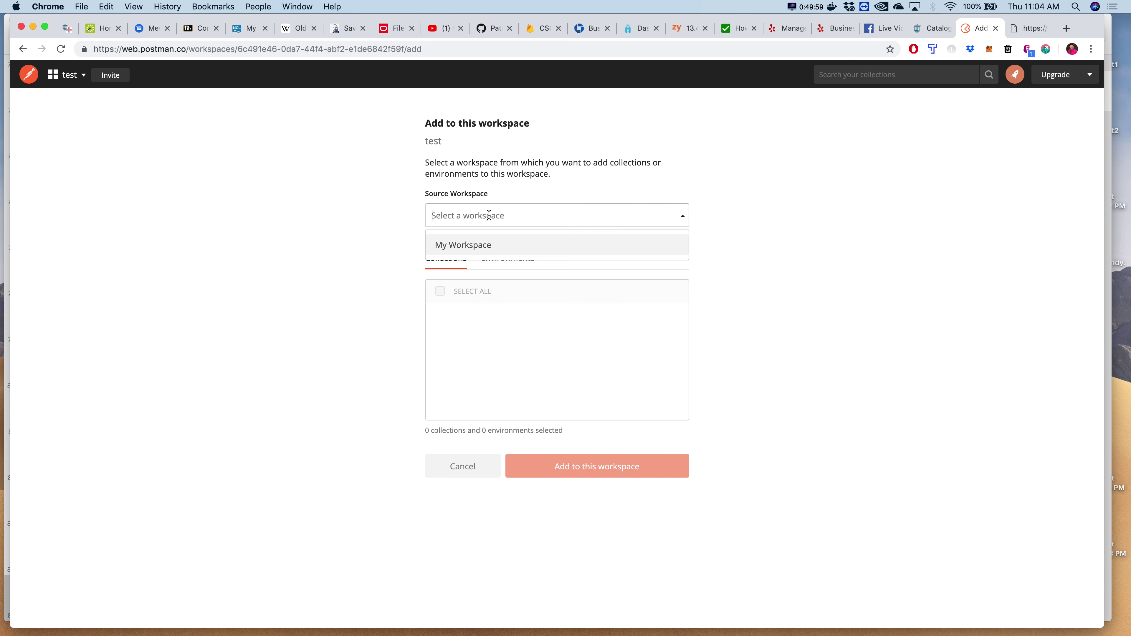
{"action": "left_click", "coordinate": [341, 228]}
{"action": "left_click", "coordinate": [466, 471]}
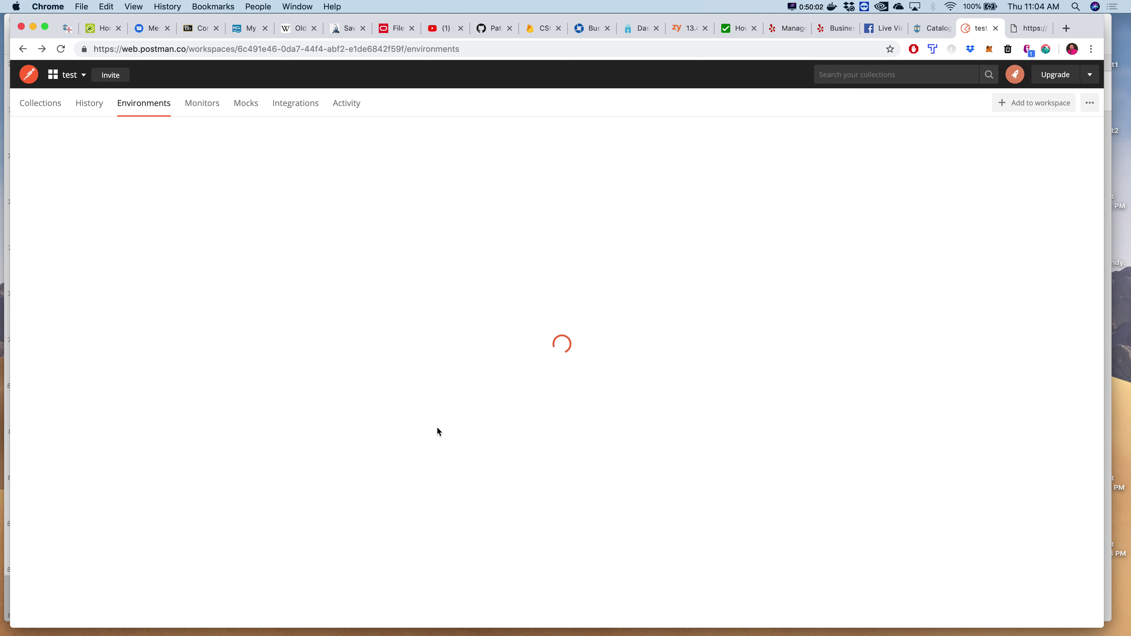
- Look through the test workspace's Monitors, Mocks, Integrations and Activity sections, and return to My Workspace
{"action": "left_click", "coordinate": [200, 106]}
{"action": "left_click", "coordinate": [236, 105]}
{"action": "left_click", "coordinate": [296, 106]}
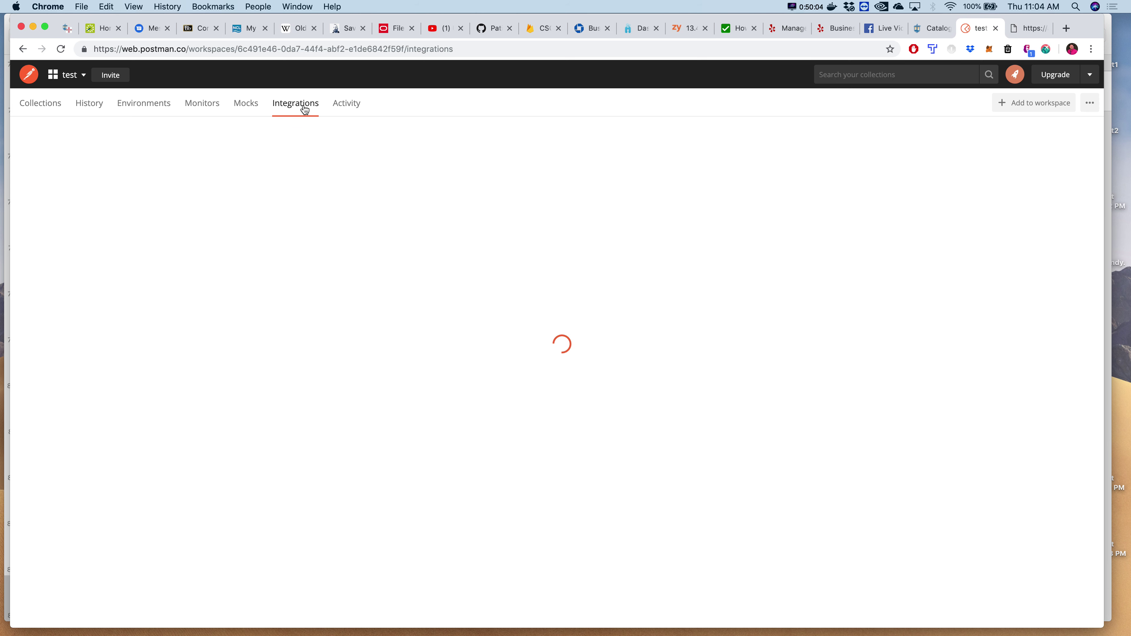
{"action": "left_click", "coordinate": [345, 107]}
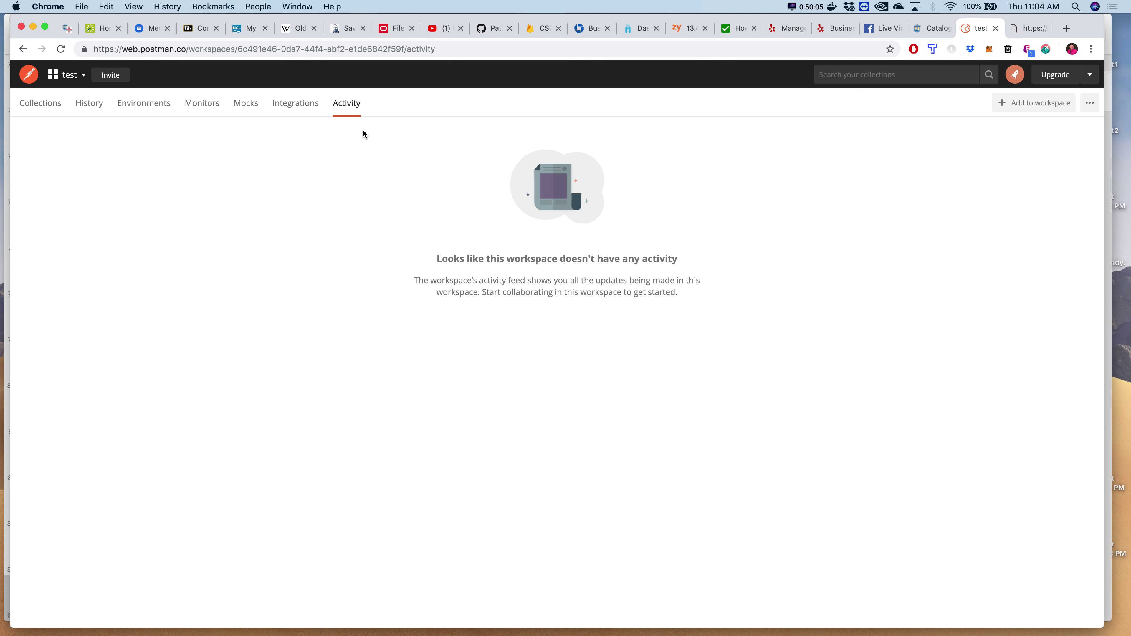
{"action": "left_click", "coordinate": [41, 110]}
{"action": "left_click", "coordinate": [29, 80]}
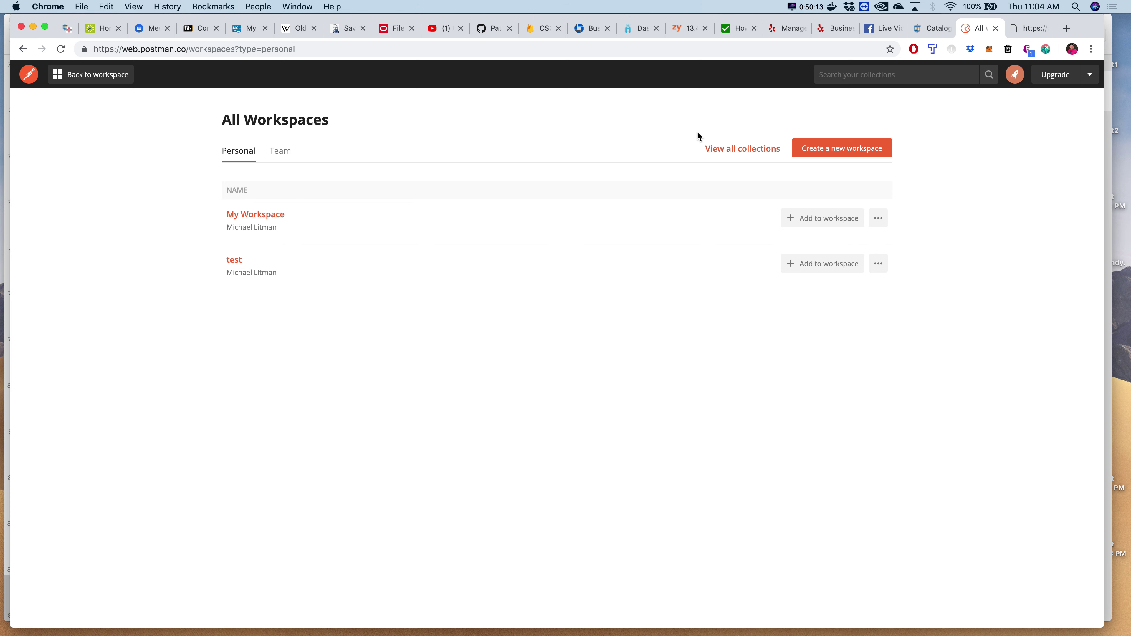
{"action": "left_click", "coordinate": [259, 224]}
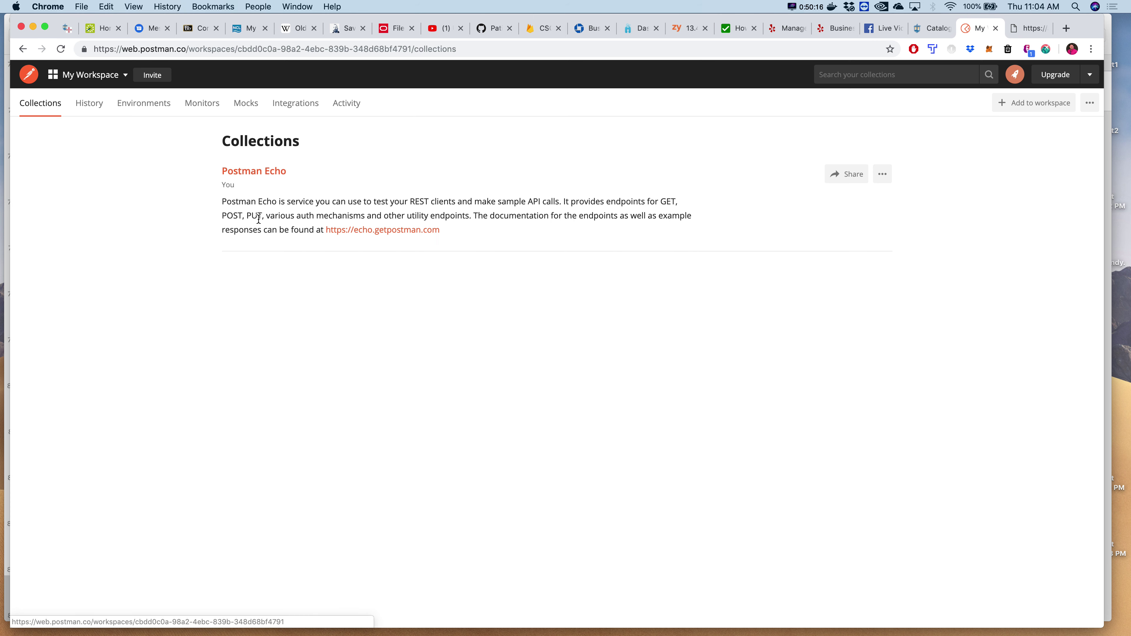
{"action": "left_click", "coordinate": [357, 237], "text": "alt"}
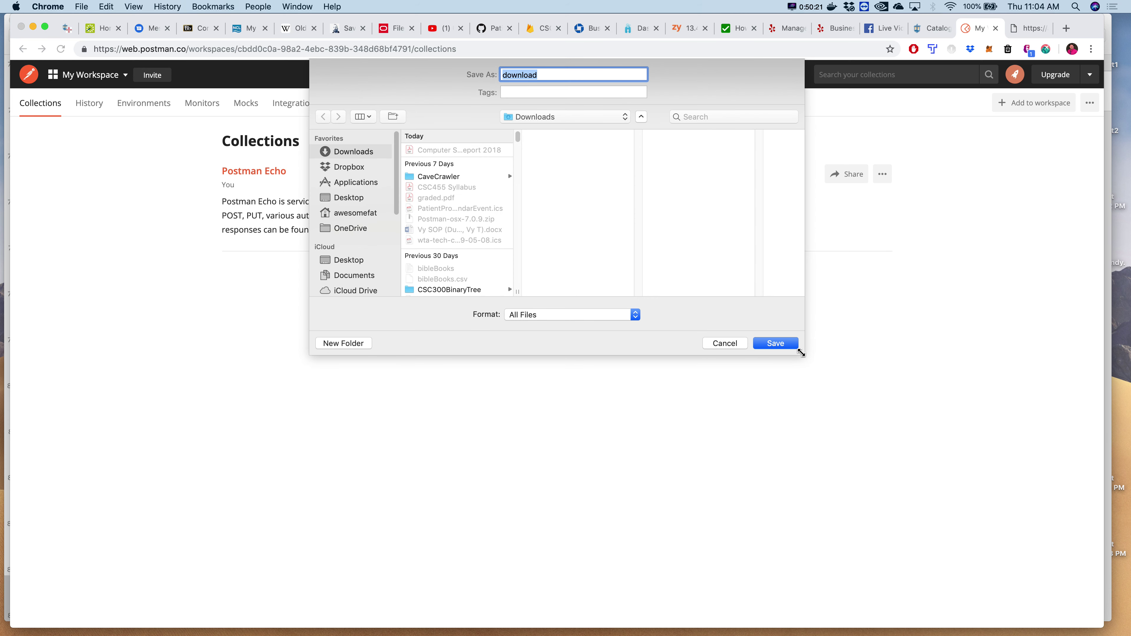
{"action": "left_click", "coordinate": [730, 343]}
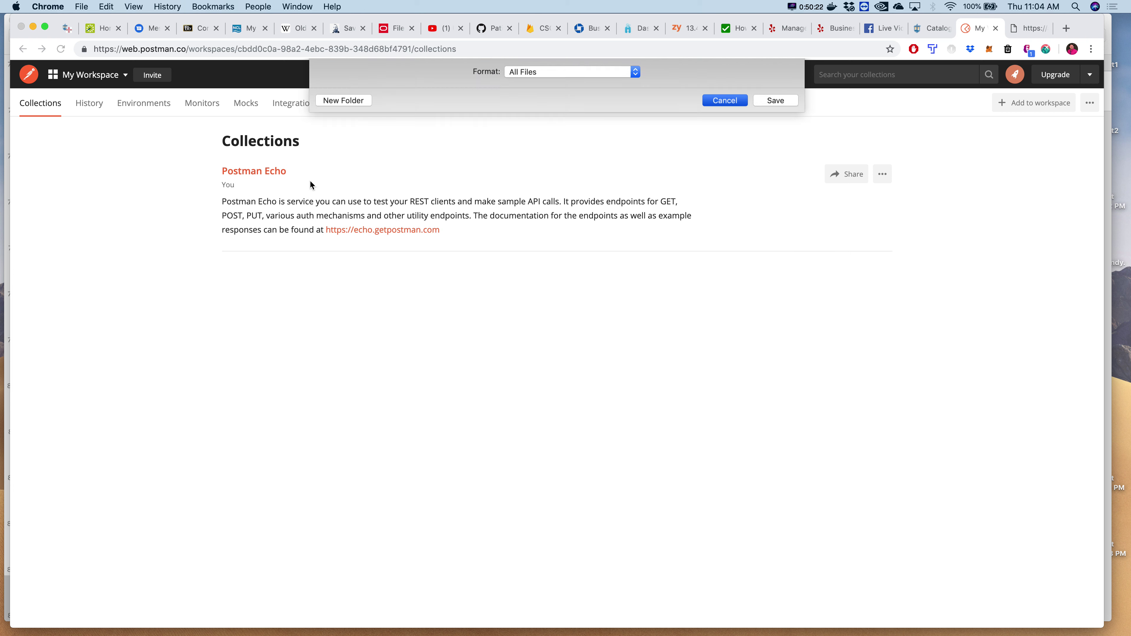
{"action": "left_click", "coordinate": [401, 231], "text": "alt"}
{"action": "left_click", "coordinate": [731, 344]}
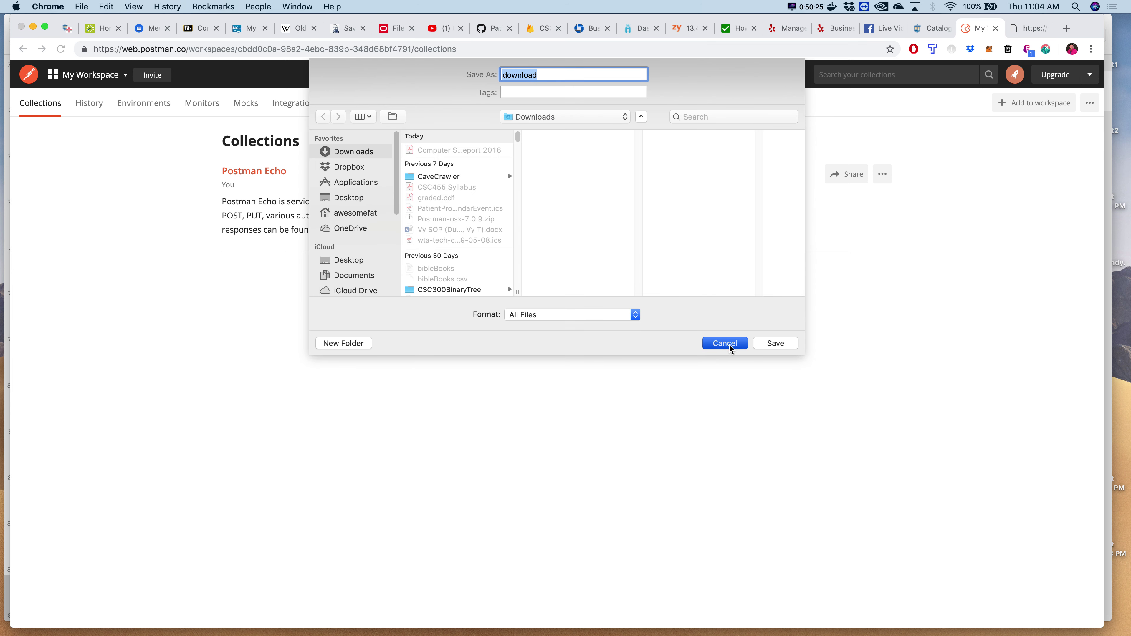
- Open the Postman Echo collection and examine its Auth: Digest, Cookies and Headers documentation
{"action": "left_click", "coordinate": [258, 171]}
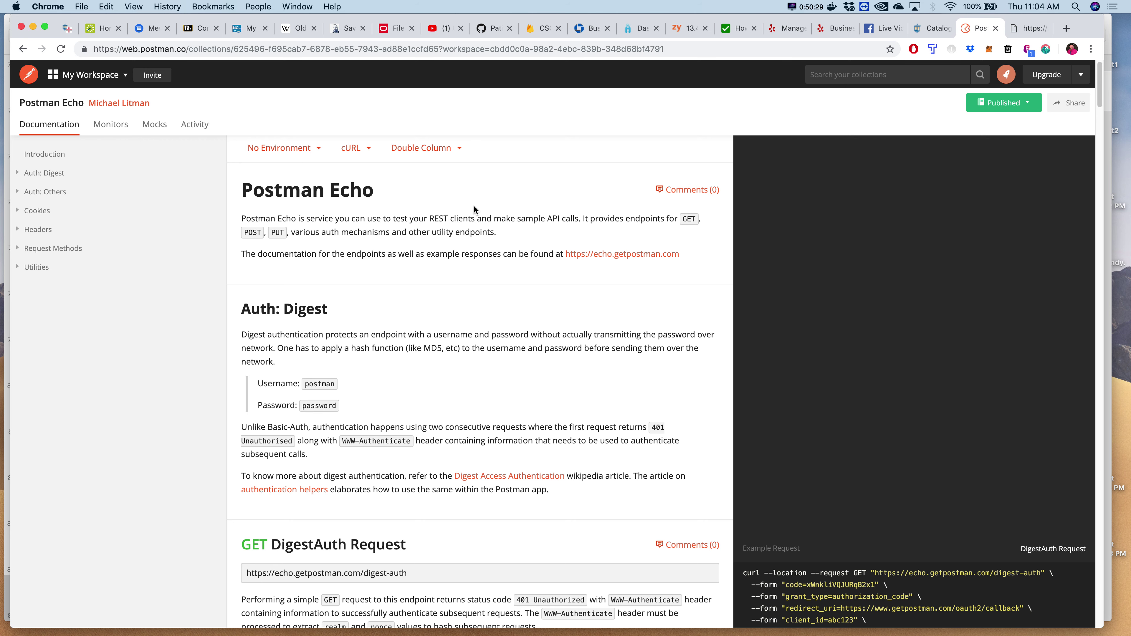
{"action": "left_click", "coordinate": [28, 174]}
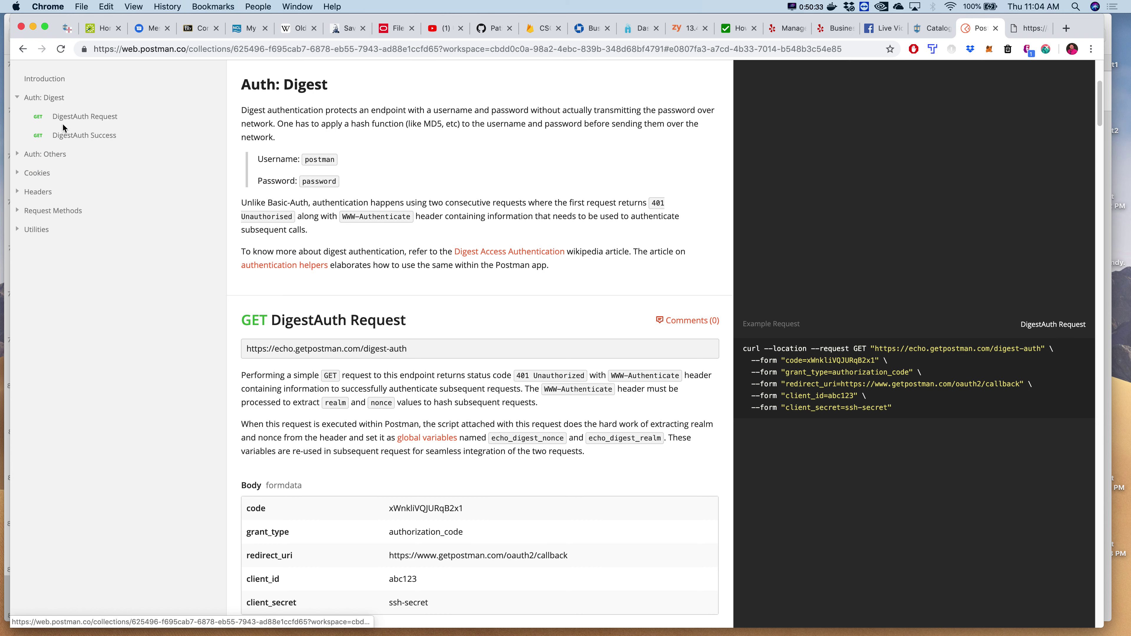
{"action": "left_click", "coordinate": [38, 191]}
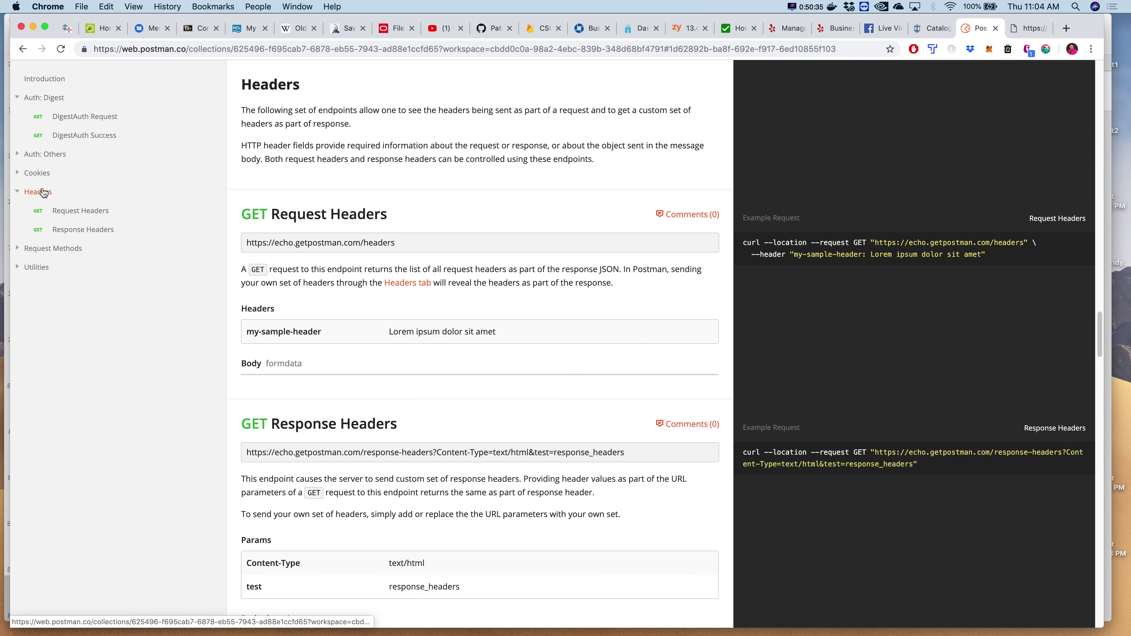
{"action": "scroll", "coordinate": [117, 196], "scroll_direction": "up", "scroll_amount": 10}
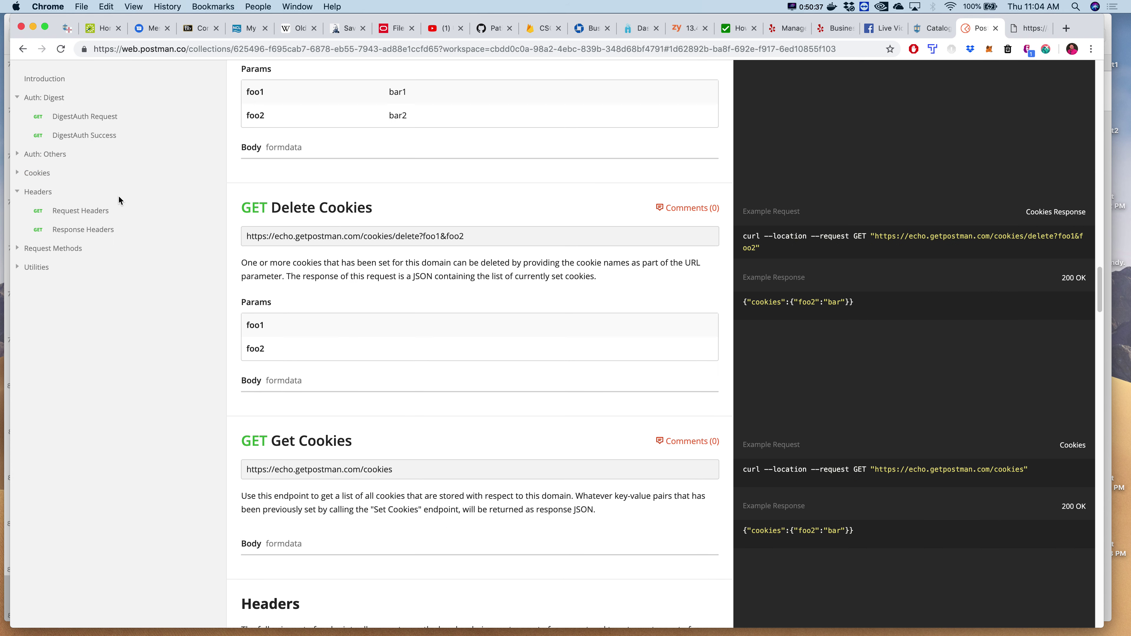
{"action": "scroll", "coordinate": [119, 197], "scroll_direction": "up", "scroll_amount": 15}
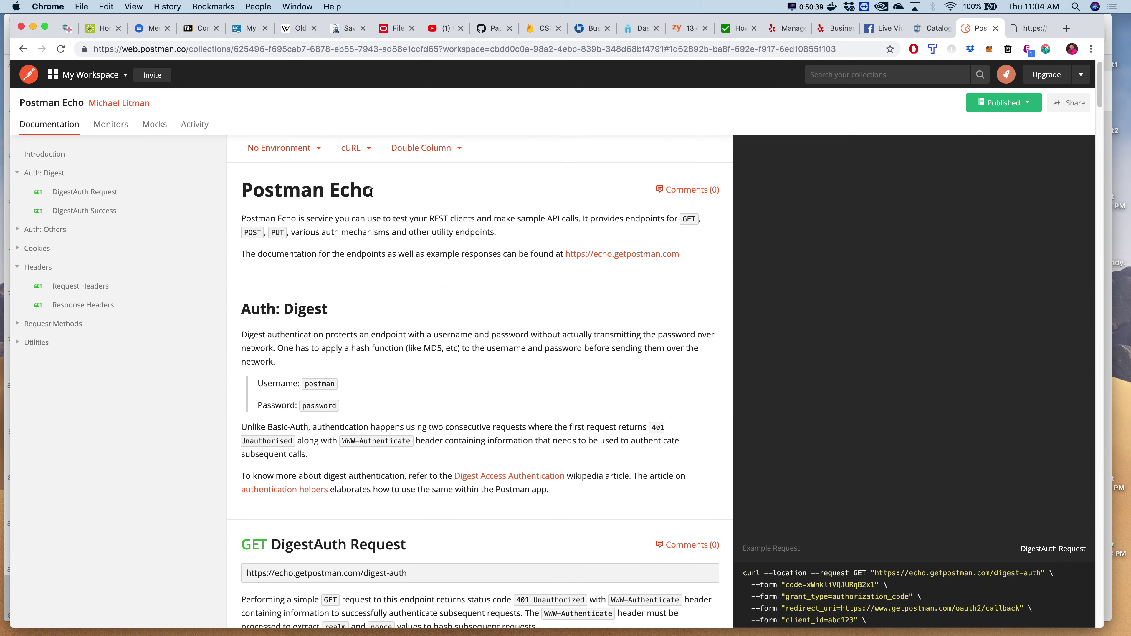
{"action": "scroll", "coordinate": [940, 339], "scroll_direction": "down", "scroll_amount": 5}
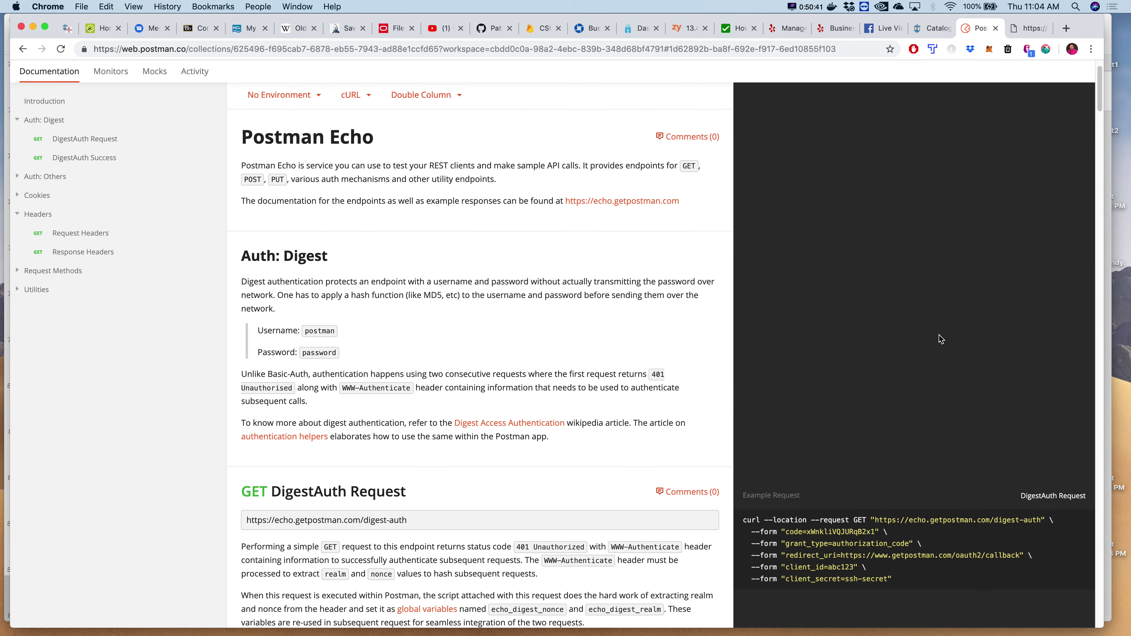
{"action": "scroll", "coordinate": [588, 258], "scroll_direction": "up", "scroll_amount": 5}
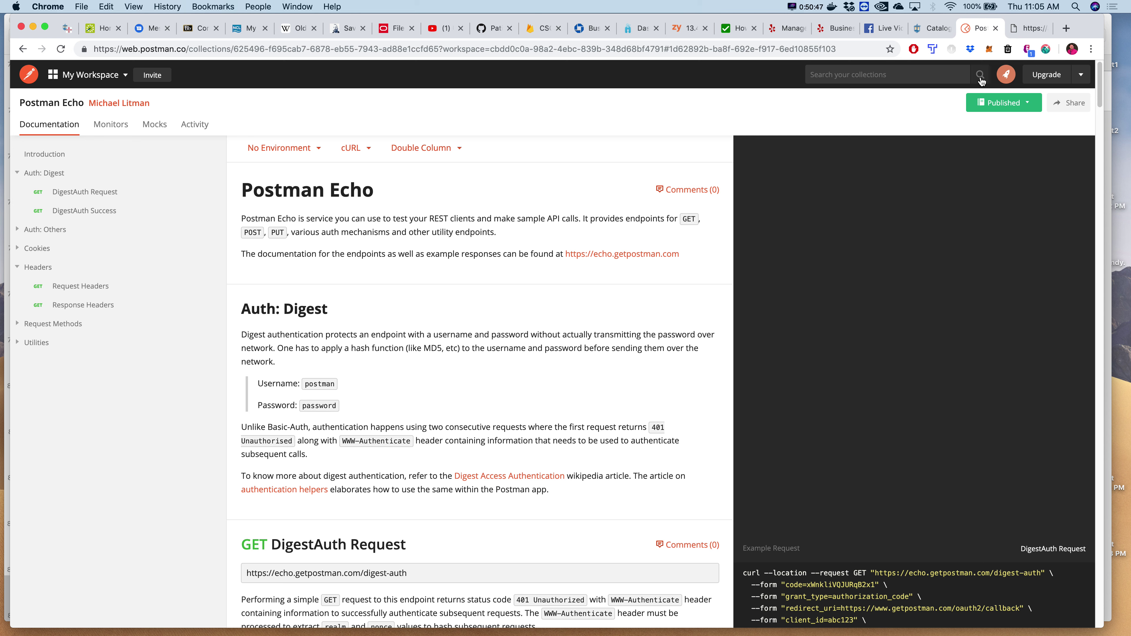
- Return to the overview of all workspaces and try to reach the site's home page by shortening the web address
{"action": "left_click", "coordinate": [29, 77]}
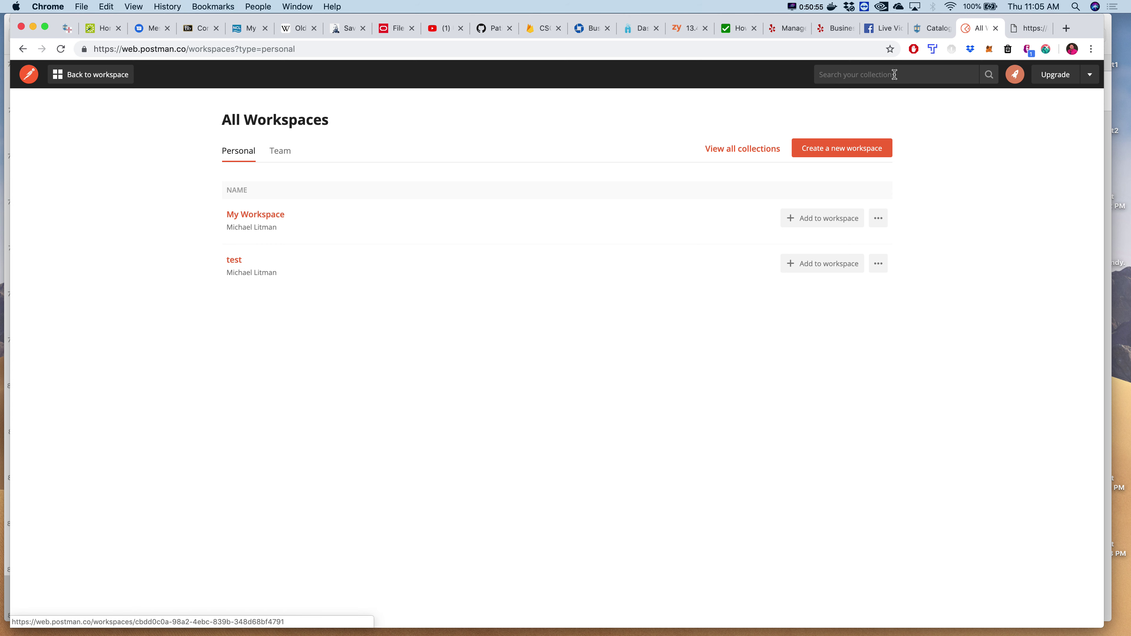
{"action": "left_click_drag", "start_coordinate": [189, 49], "coordinate": [305, 44]}
{"action": "key", "text": "BackSpace"}
{"action": "key", "text": "Return"}
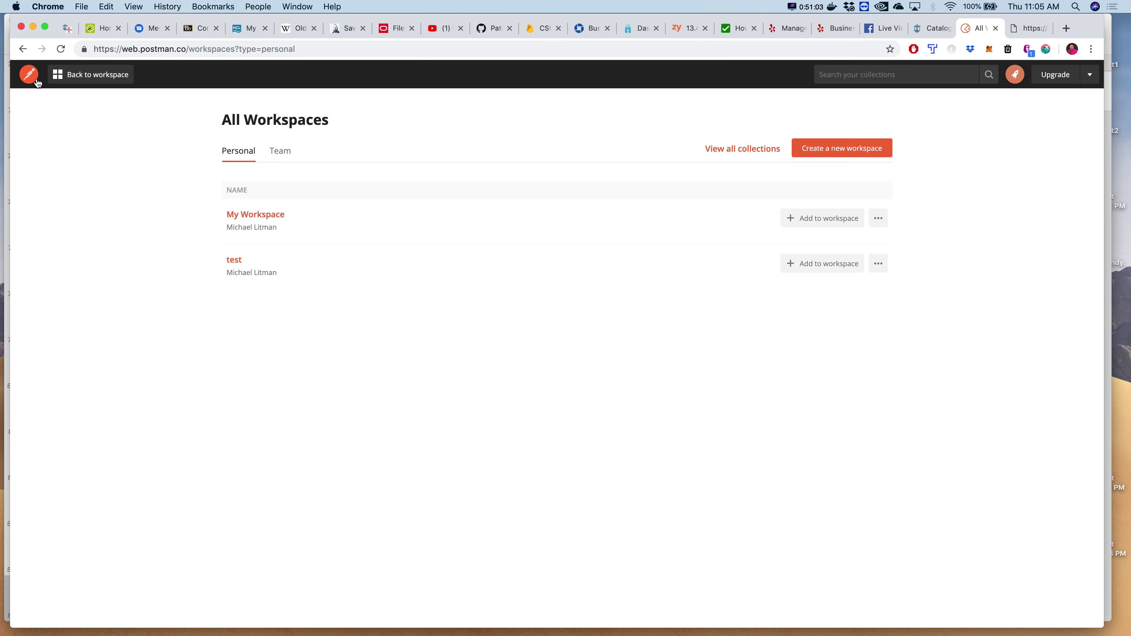
{"action": "left_click", "coordinate": [1091, 77]}
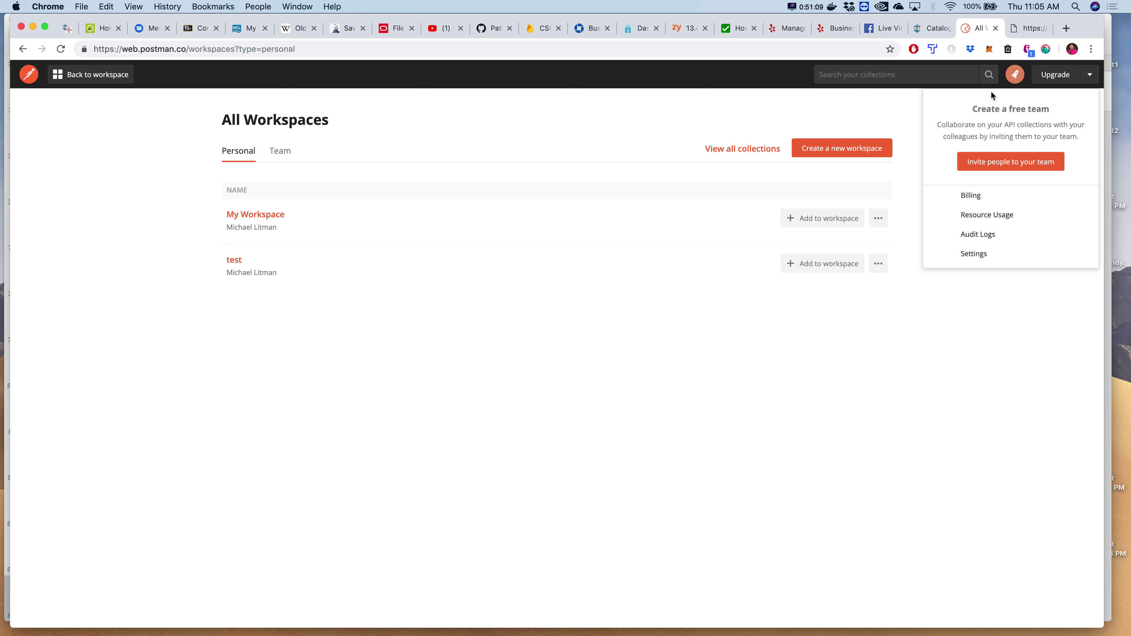
{"action": "left_click", "coordinate": [1015, 74]}
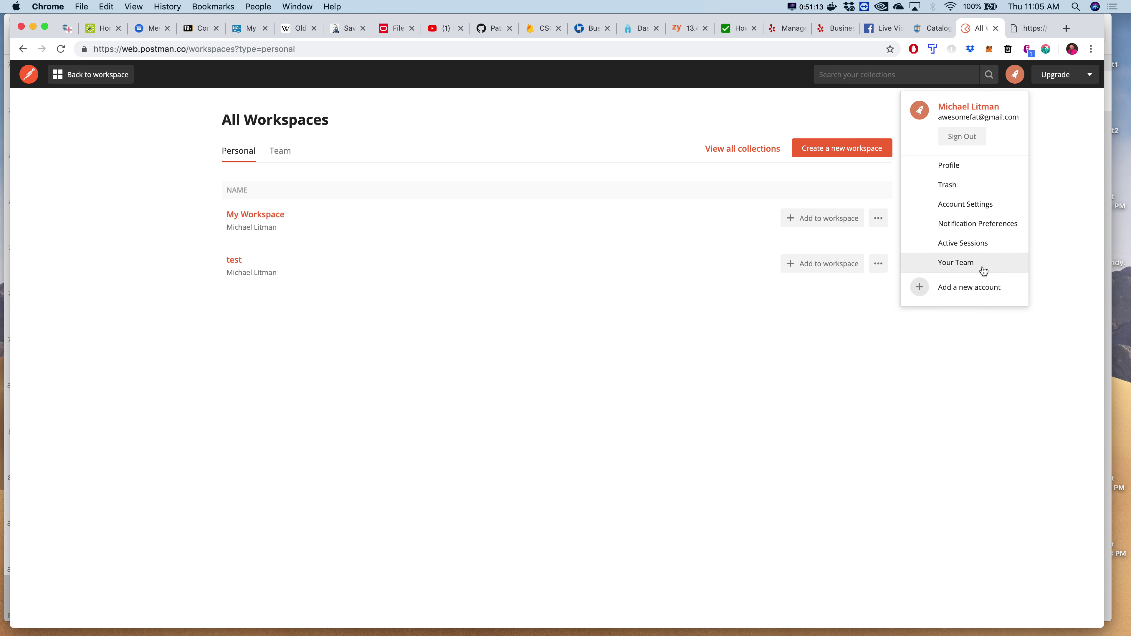
{"action": "left_click", "coordinate": [962, 137]}
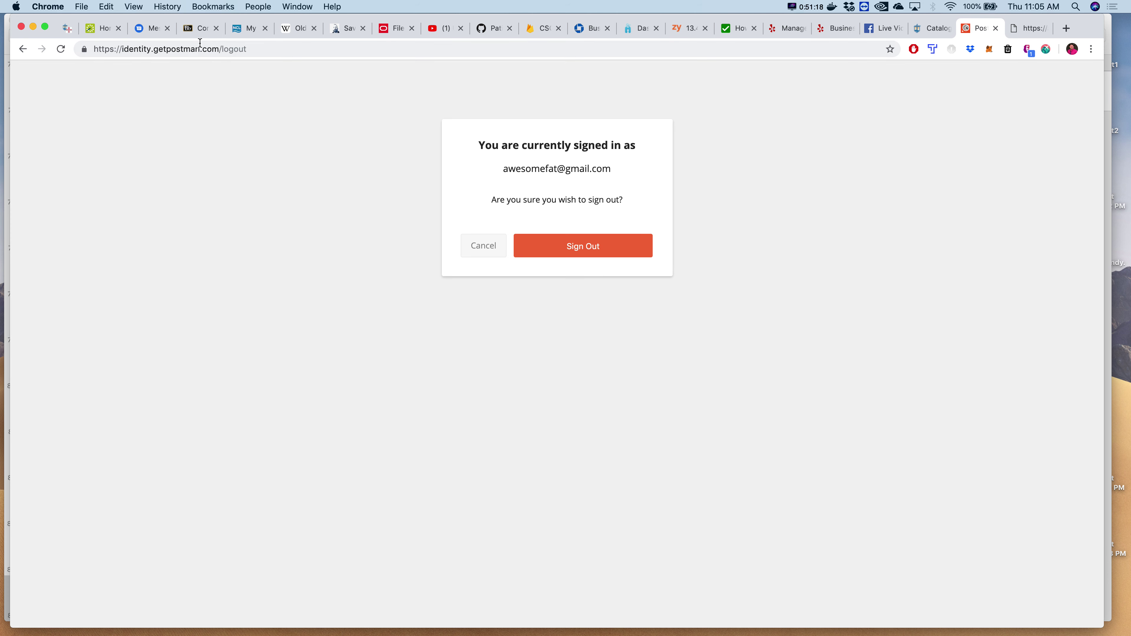
{"action": "left_click", "coordinate": [494, 255]}
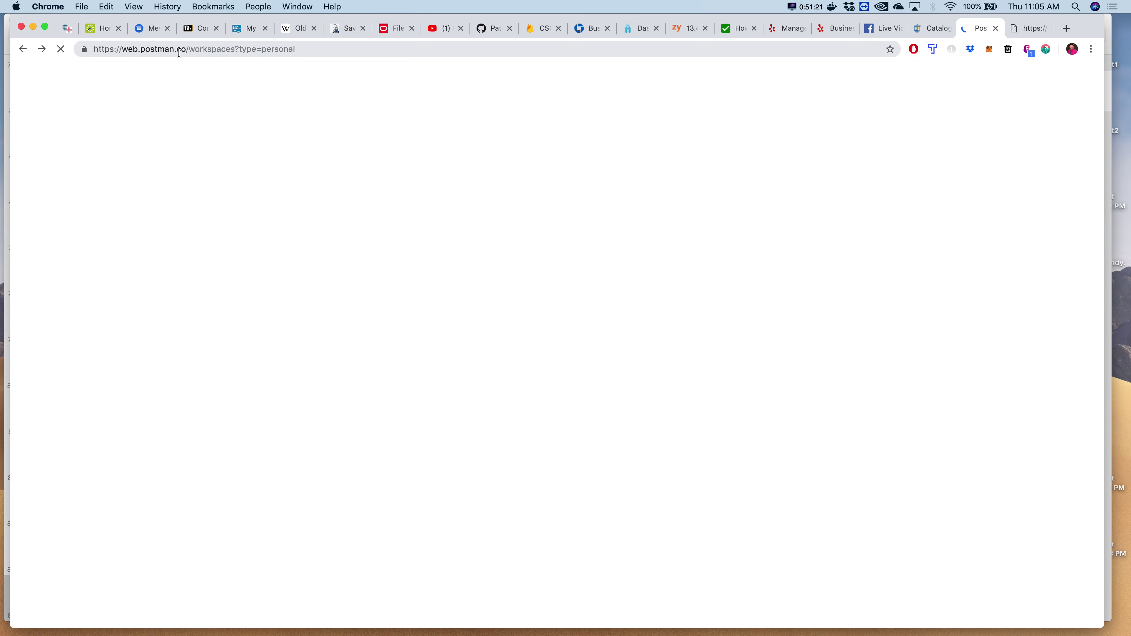
- Search Google for "postman" and open the Download Postman App page
{"action": "left_click", "coordinate": [250, 48]}
{"action": "type", "text": "post"}
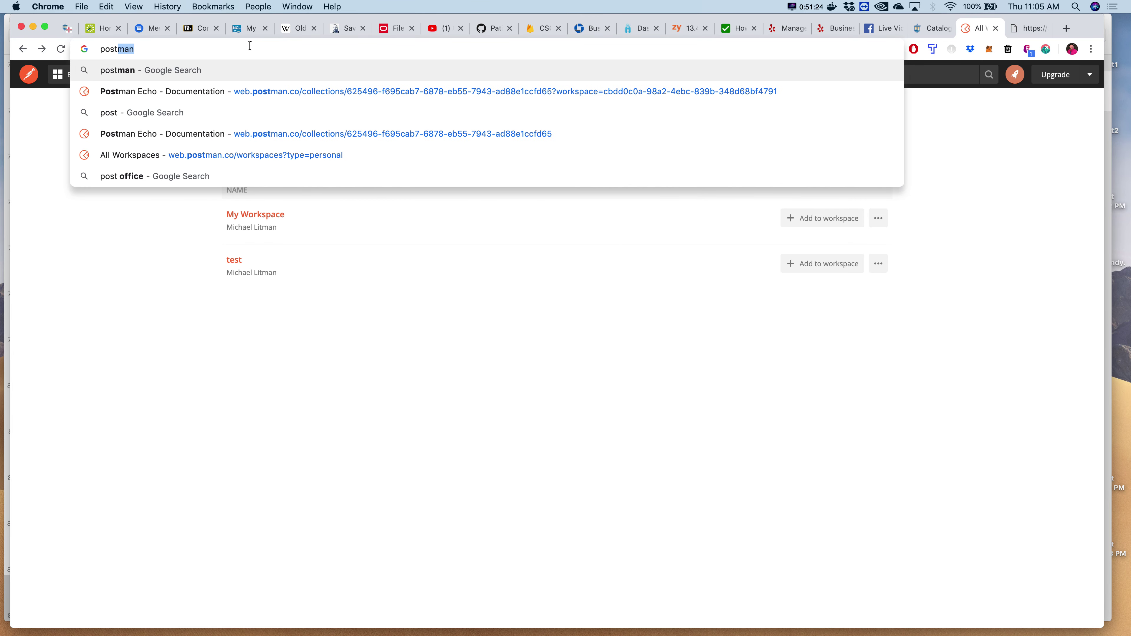
{"action": "key", "text": "Return"}
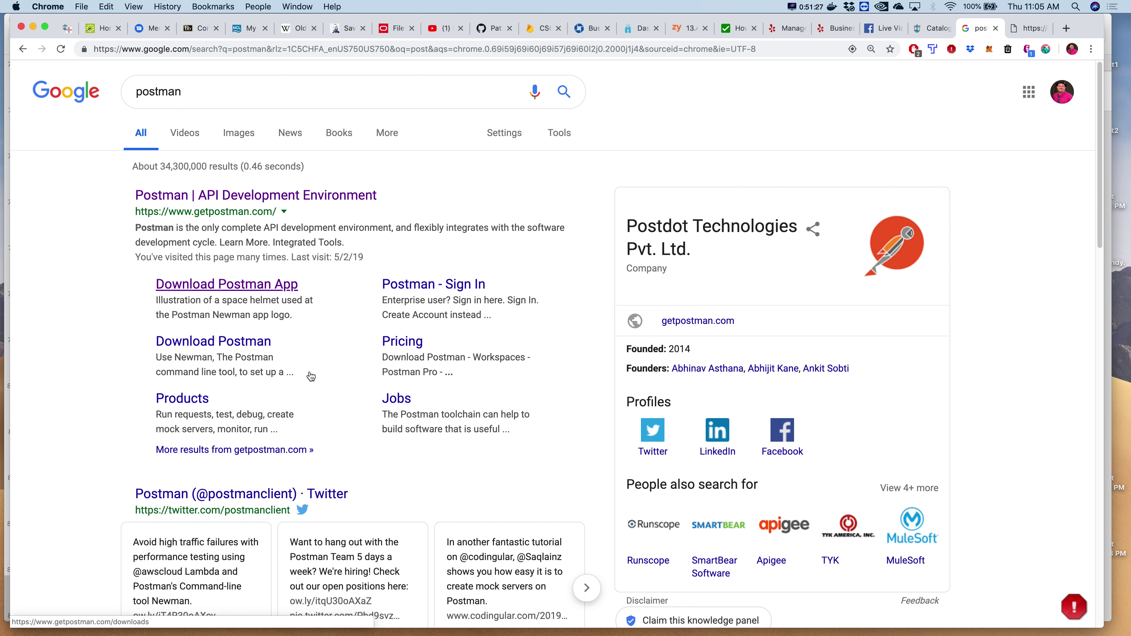
{"action": "left_click", "coordinate": [266, 293]}
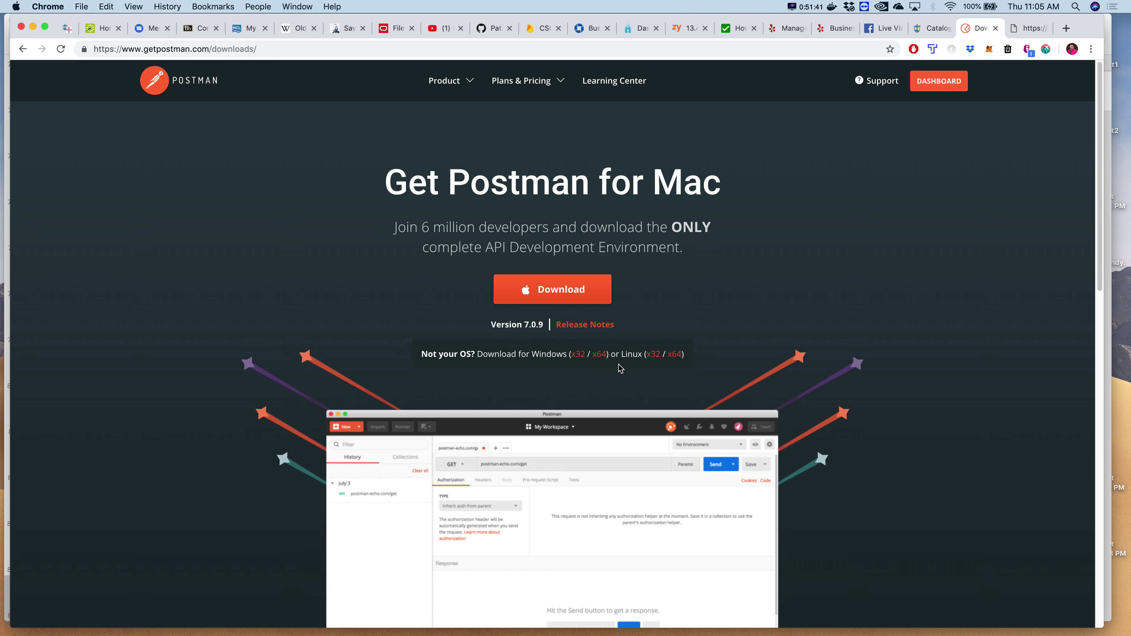
- Launch the Postman desktop app and cancel the new basic request to reach the saved Yelp business search request
{"action": "key", "text": "super+space"}
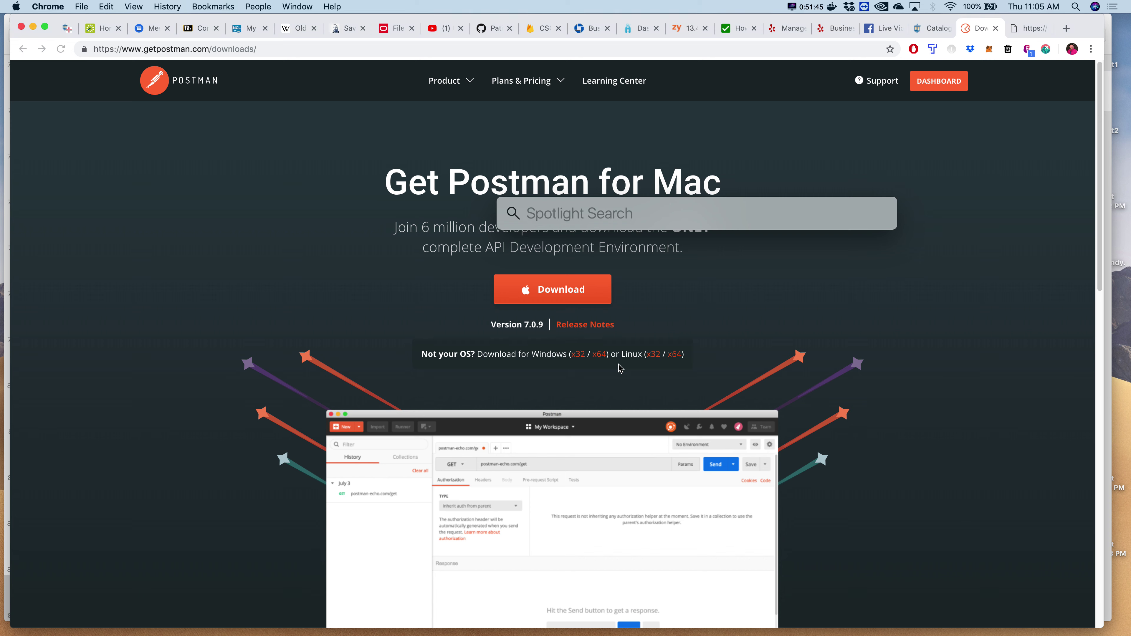
{"action": "type", "text": "postman"}
{"action": "key", "text": "Return"}
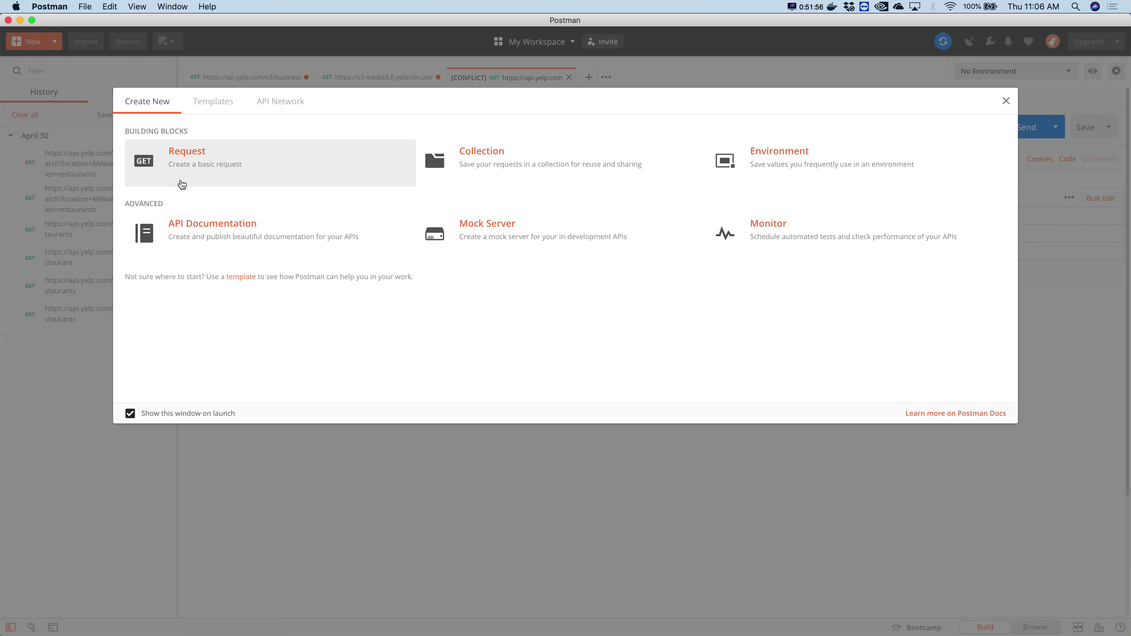
{"action": "left_click", "coordinate": [195, 165]}
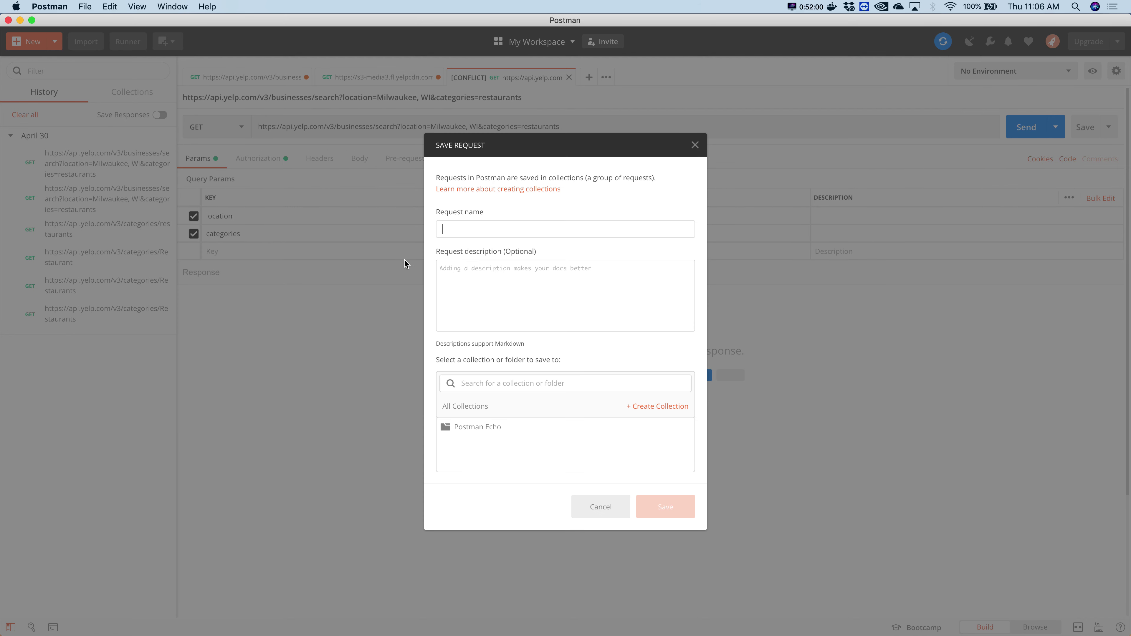
{"action": "left_click", "coordinate": [601, 508]}
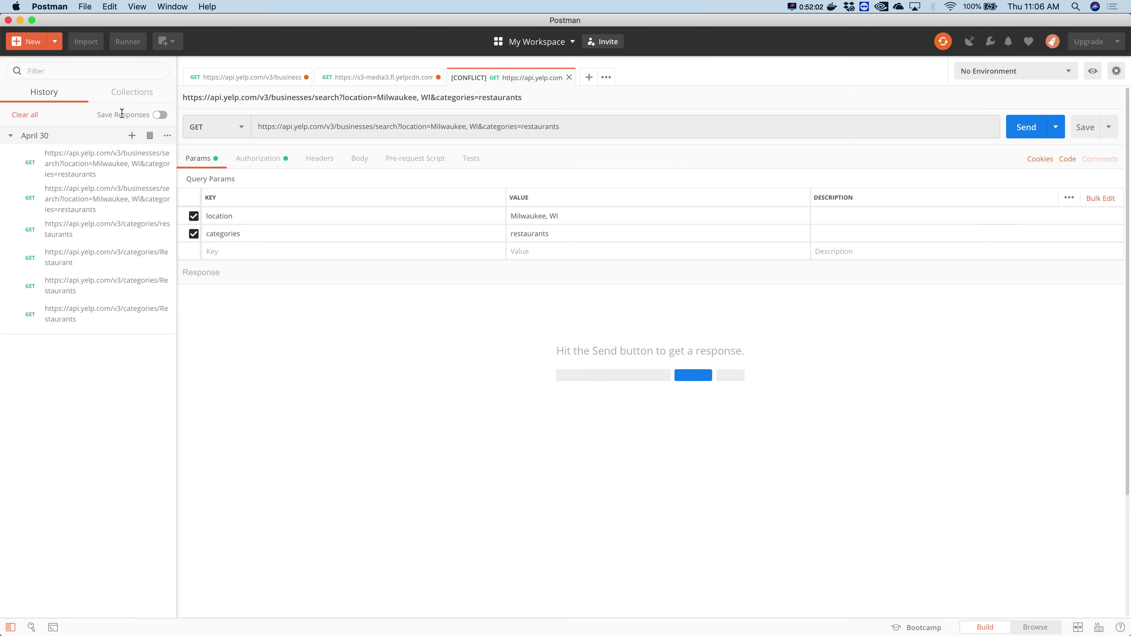
- Create a new basic request named yelp and save it to the Postman Echo collection
{"action": "left_click_drag", "start_coordinate": [566, 127], "coordinate": [259, 128]}
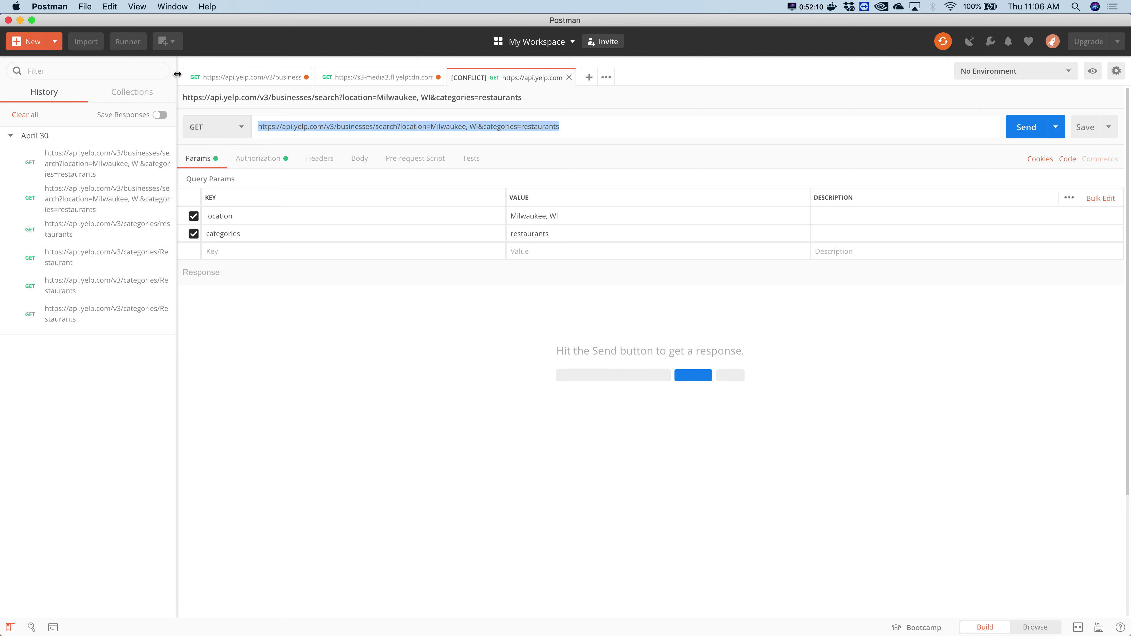
{"action": "left_click", "coordinate": [28, 41]}
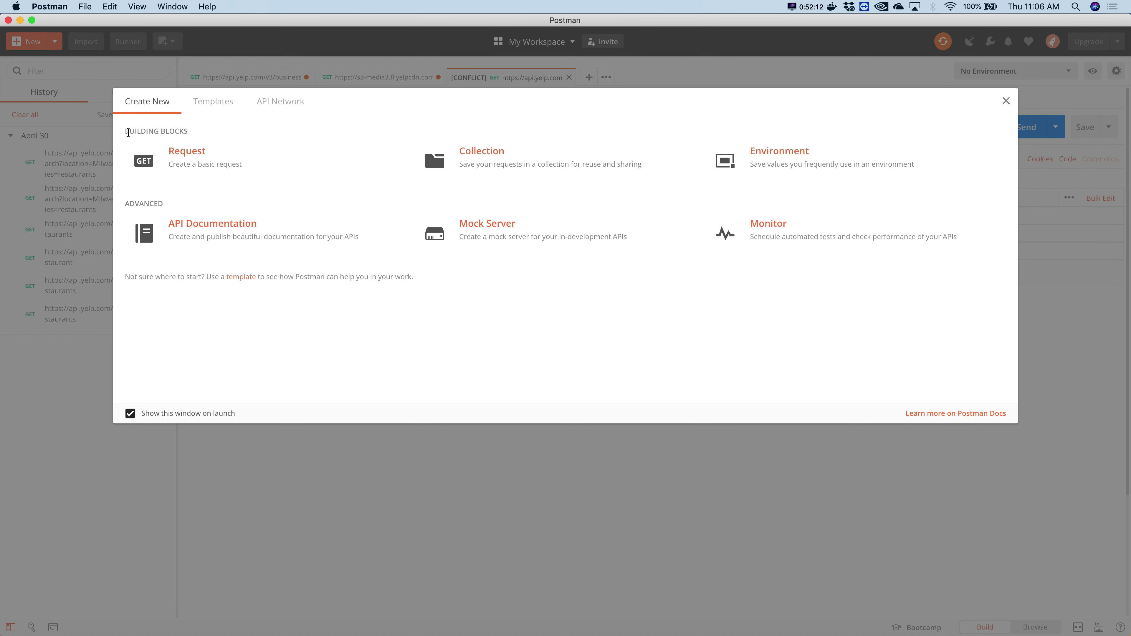
{"action": "left_click", "coordinate": [180, 166]}
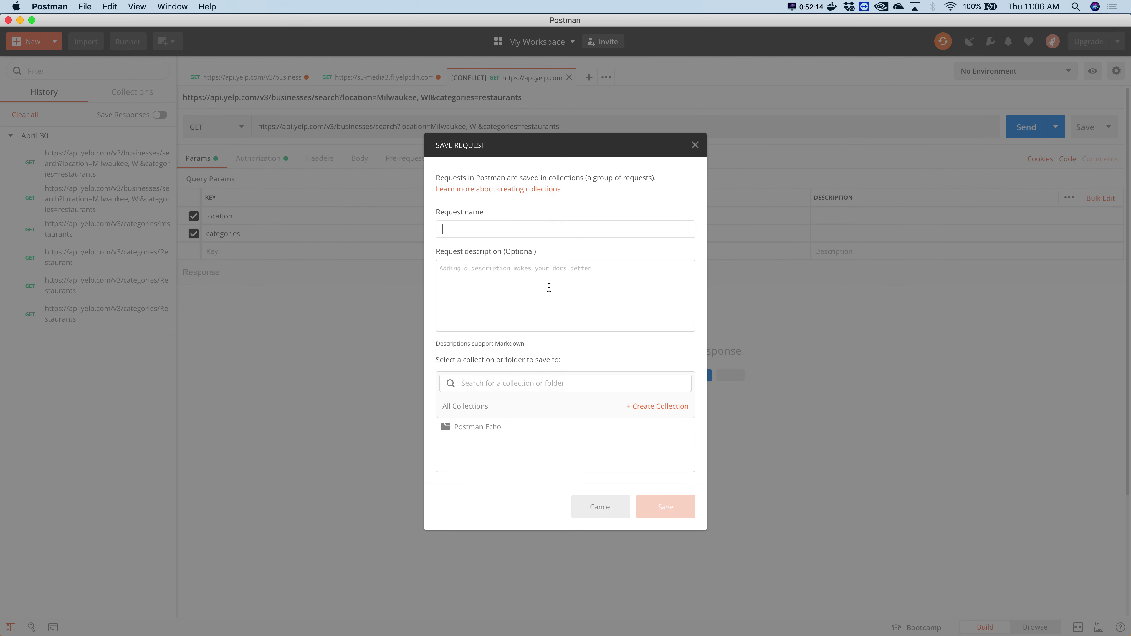
{"action": "left_click", "coordinate": [670, 503]}
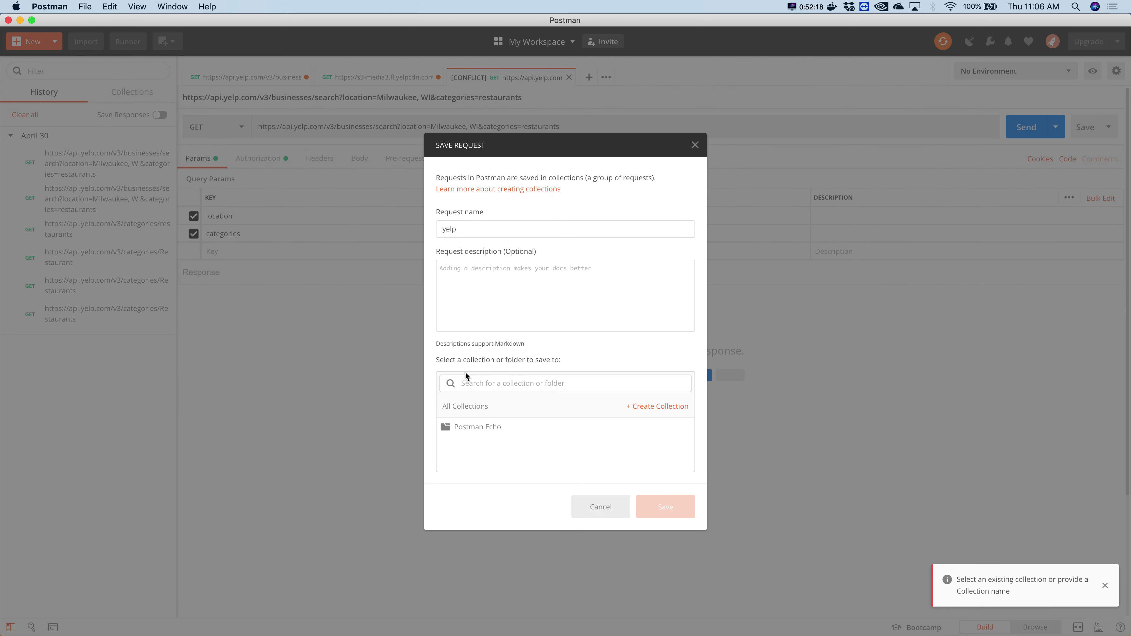
{"action": "left_click", "coordinate": [463, 428]}
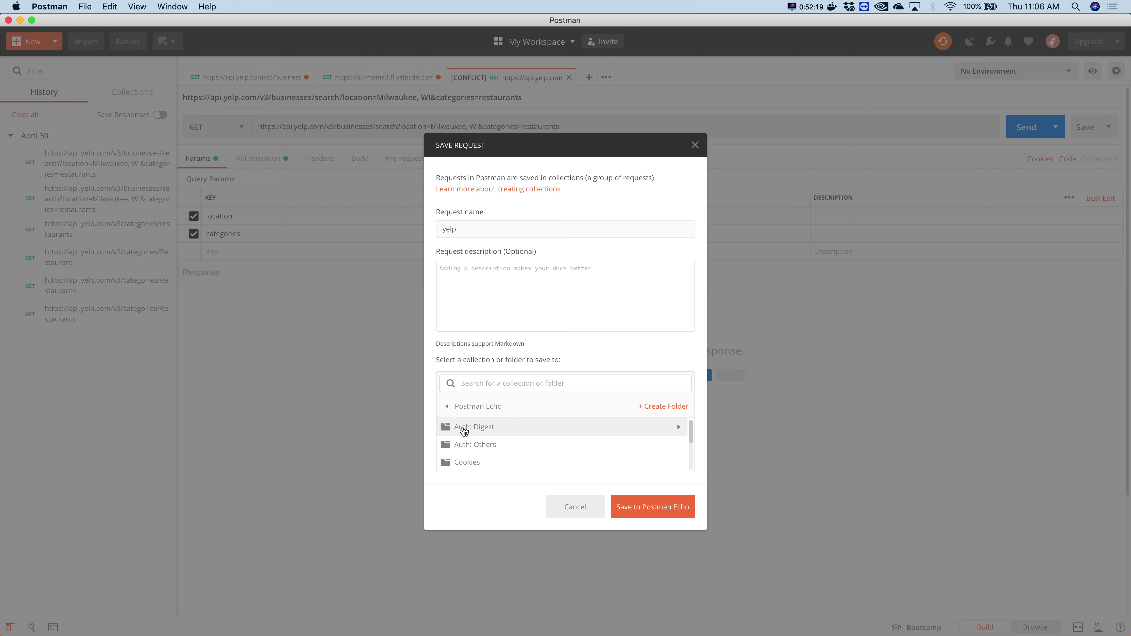
{"action": "left_click", "coordinate": [620, 515]}
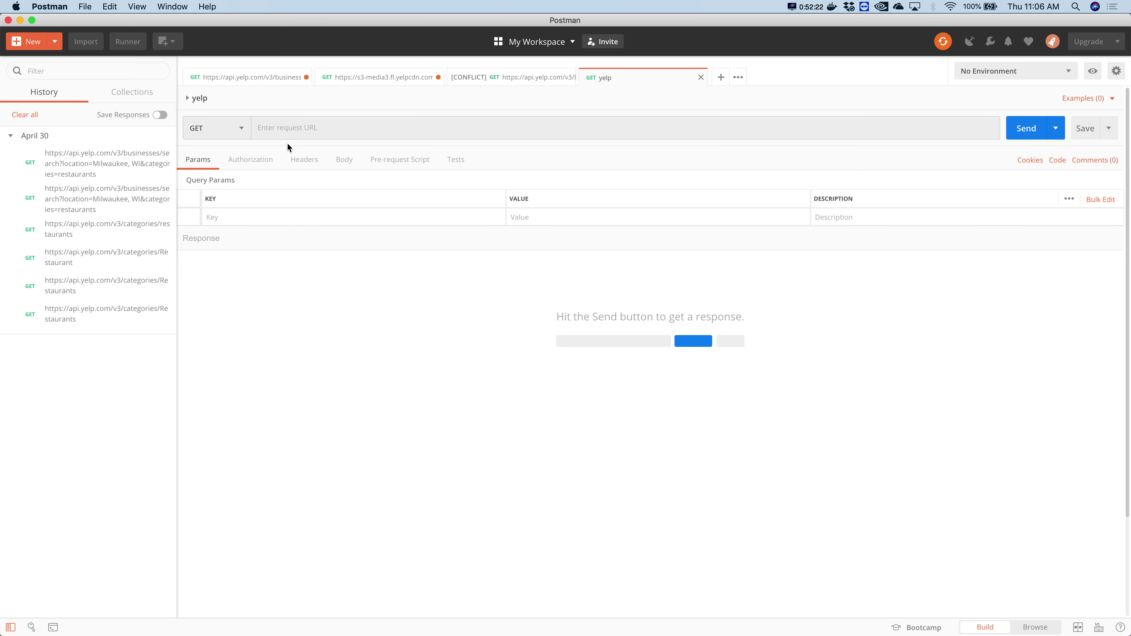
{"action": "left_click", "coordinate": [307, 130]}
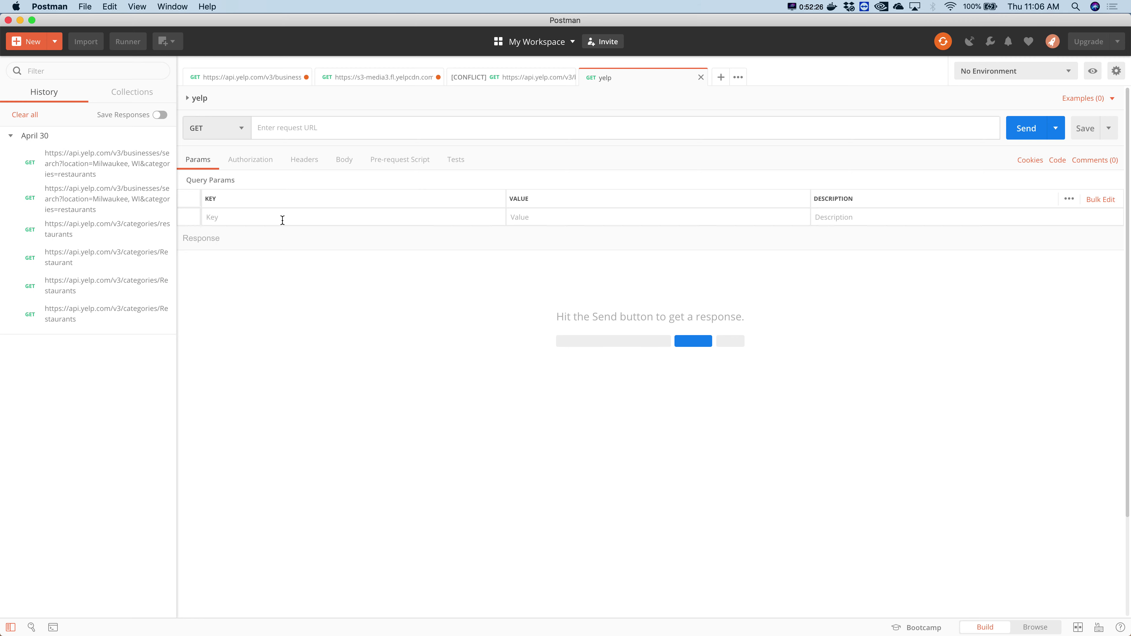
{"action": "key", "text": "super+Tab"}
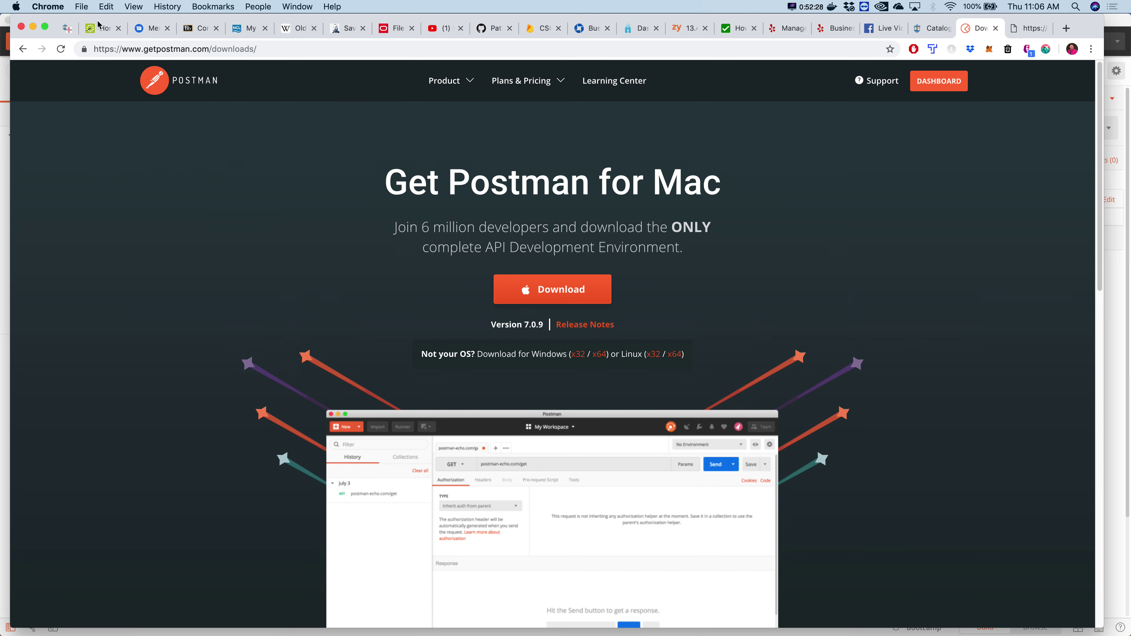
{"action": "left_click", "coordinate": [808, 29]}
{"action": "left_click", "coordinate": [833, 30]}
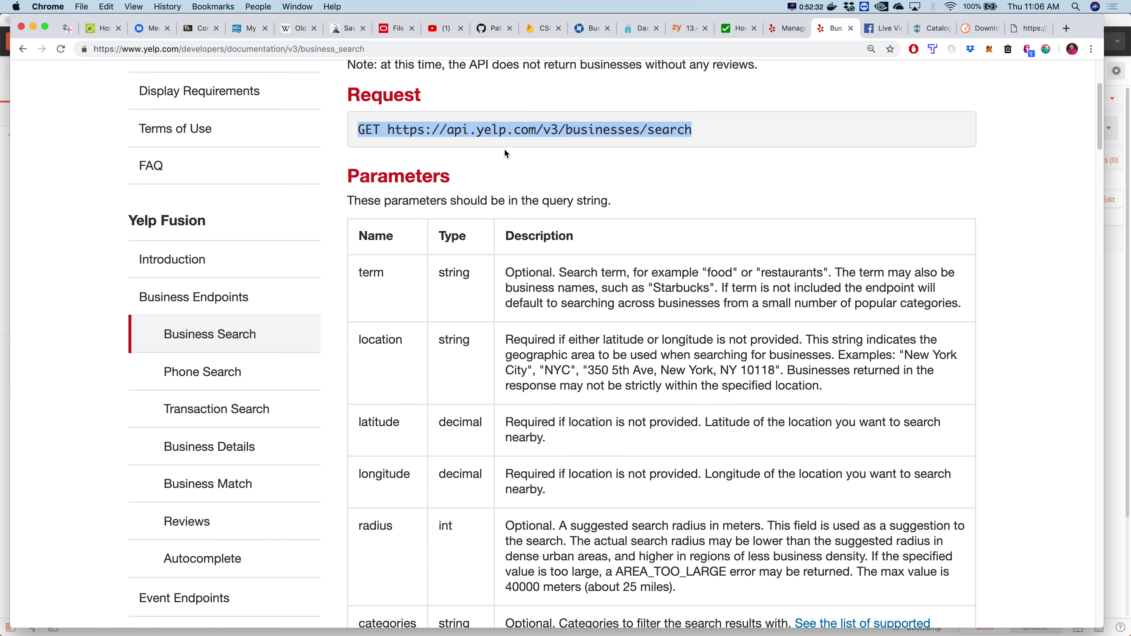
{"action": "left_click", "coordinate": [615, 127]}
{"action": "left_click_drag", "start_coordinate": [693, 132], "coordinate": [389, 129]}
{"action": "key", "text": "super+Tab"}
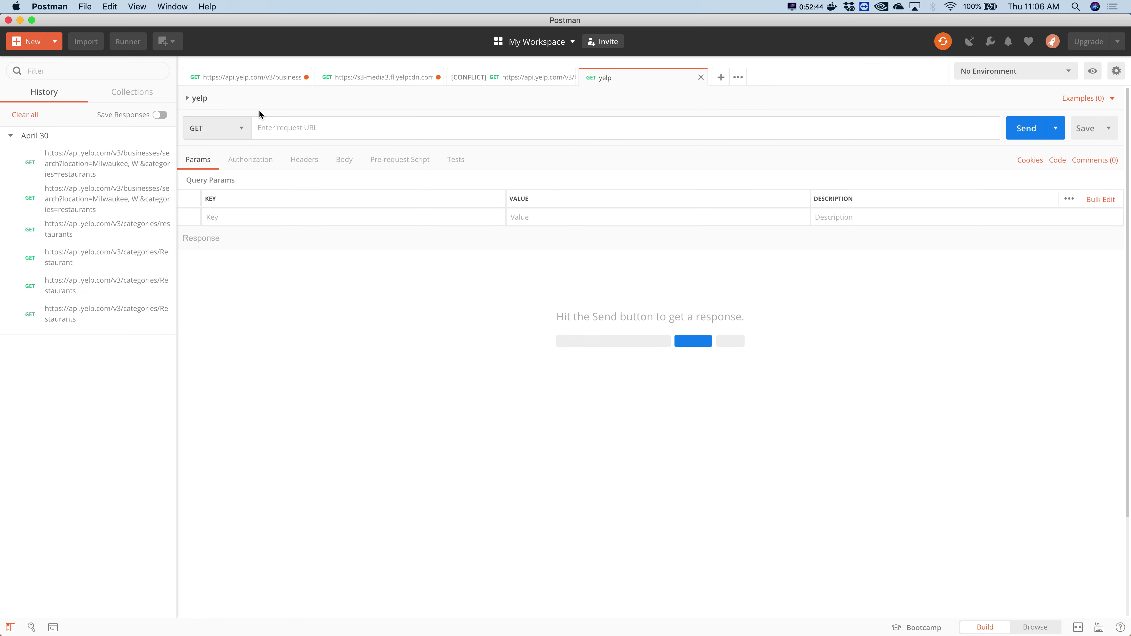
{"action": "type", "text": "GET https://api.yelp.com/v3/businesses/search?location=Mequon+WI"}
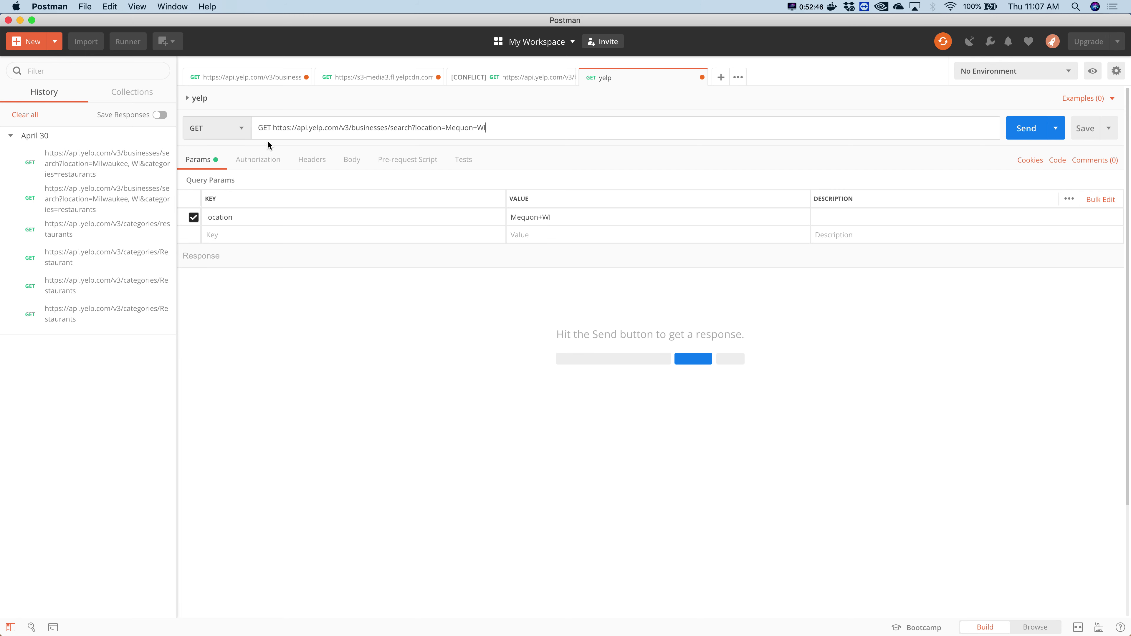
- Keep GET as the request method and delete the redundant "GET " prefix from the request URL
{"action": "left_click", "coordinate": [246, 132]}
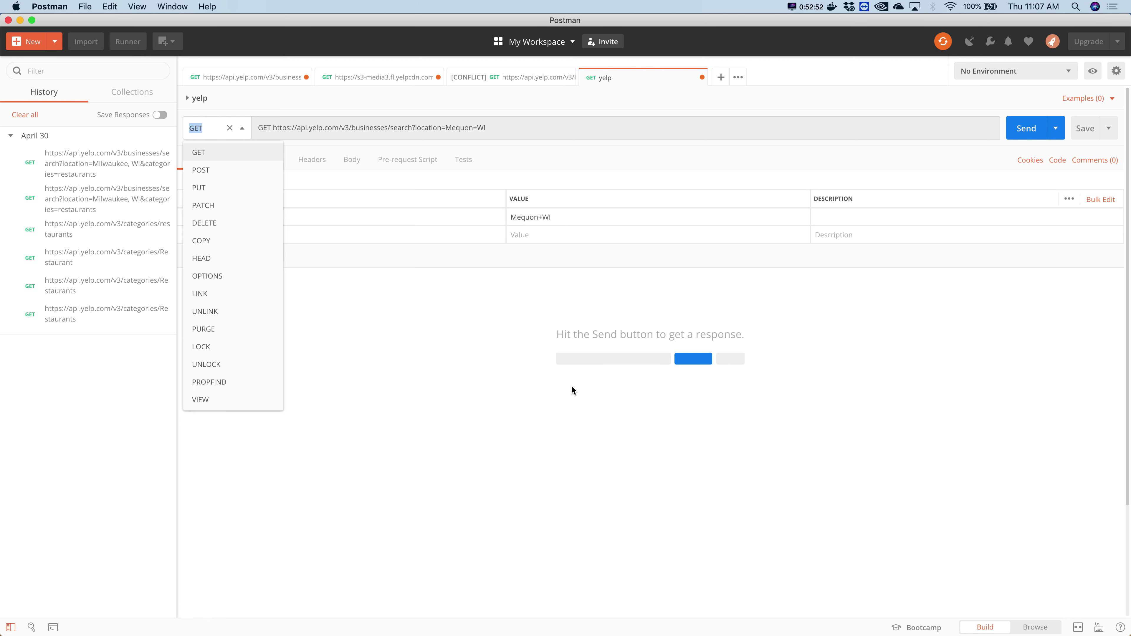
{"action": "left_click", "coordinate": [560, 137]}
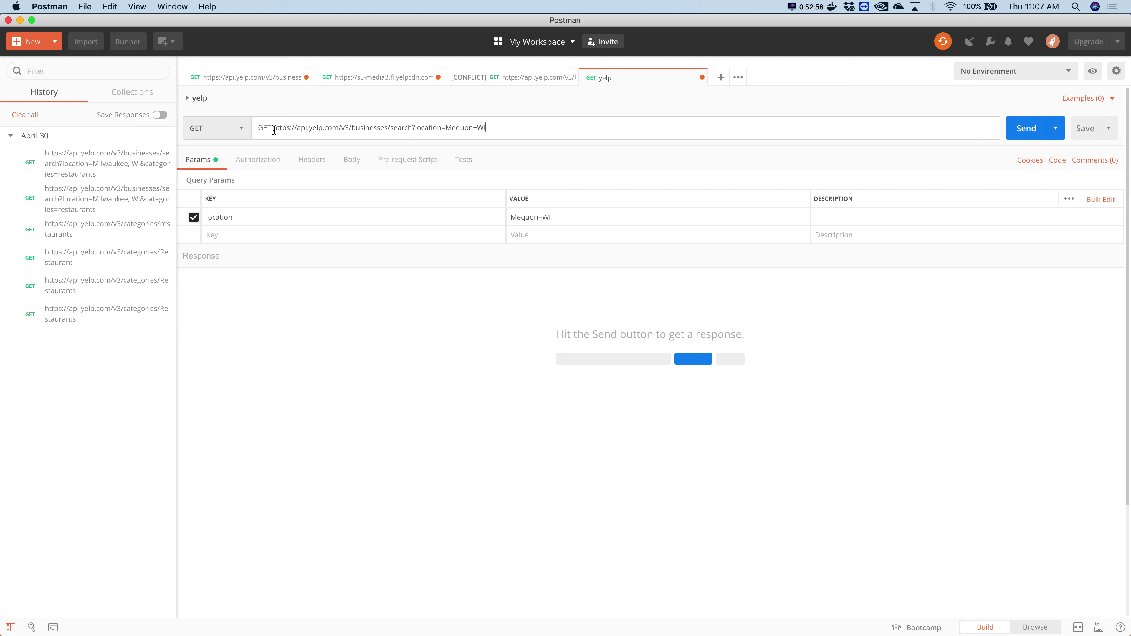
{"action": "left_click_drag", "start_coordinate": [274, 130], "coordinate": [254, 129]}
{"action": "key", "text": "BackSpace"}
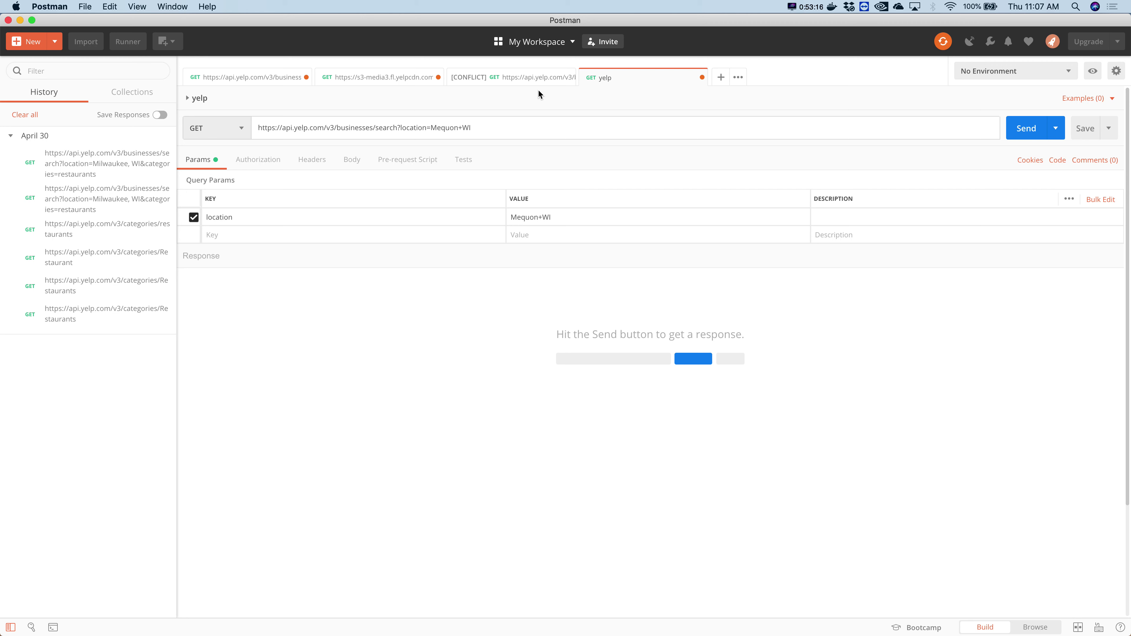
- Send the yelp request and examine the error description in the response body
{"action": "left_click", "coordinate": [1027, 129]}
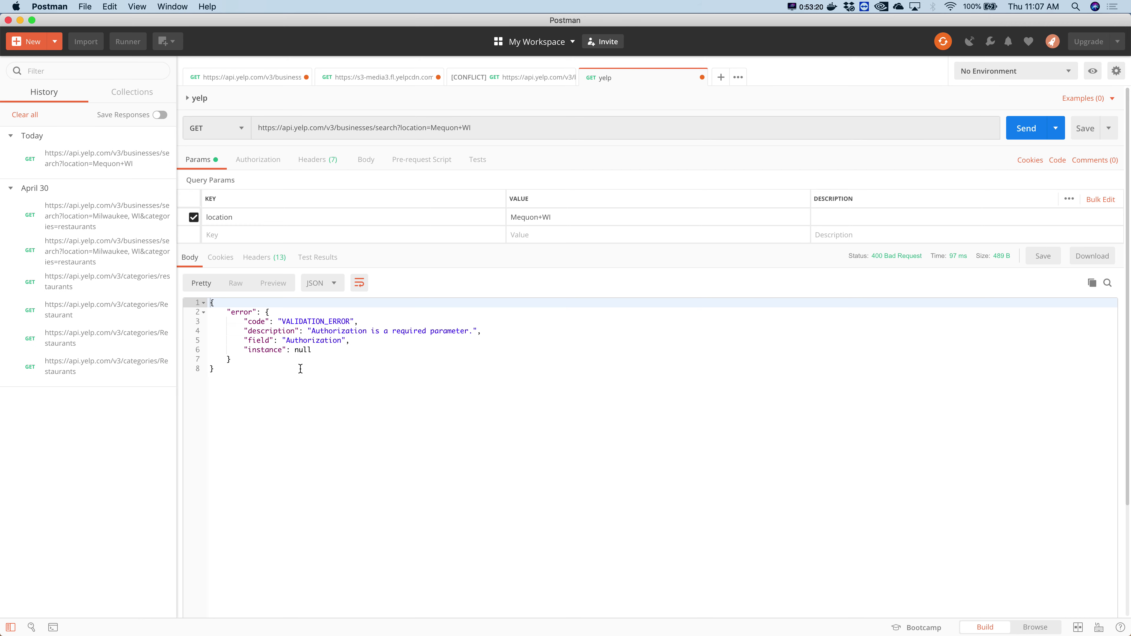
{"action": "scroll", "coordinate": [378, 363], "scroll_direction": "down", "scroll_amount": 3}
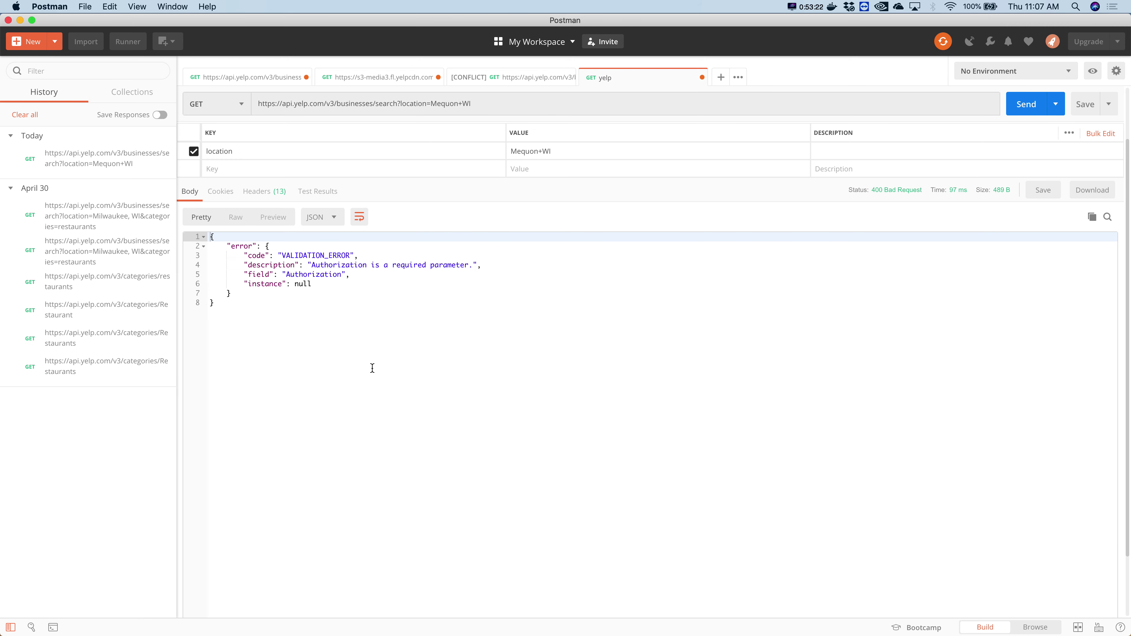
{"action": "scroll", "coordinate": [340, 359], "scroll_direction": "up", "scroll_amount": 3}
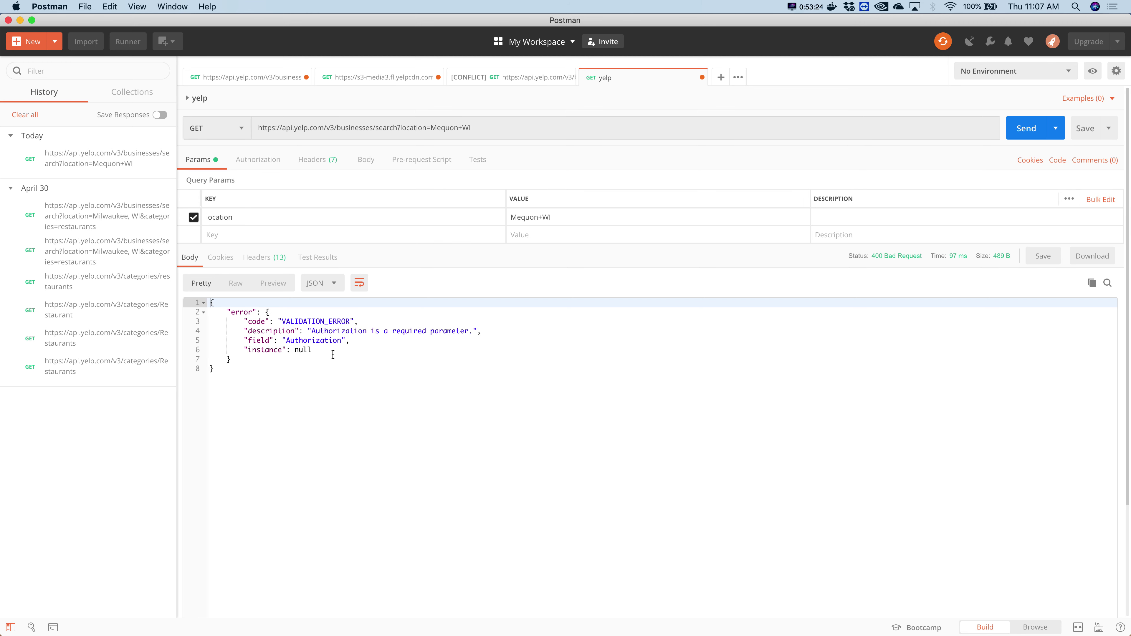
{"action": "left_click_drag", "start_coordinate": [310, 331], "coordinate": [483, 337]}
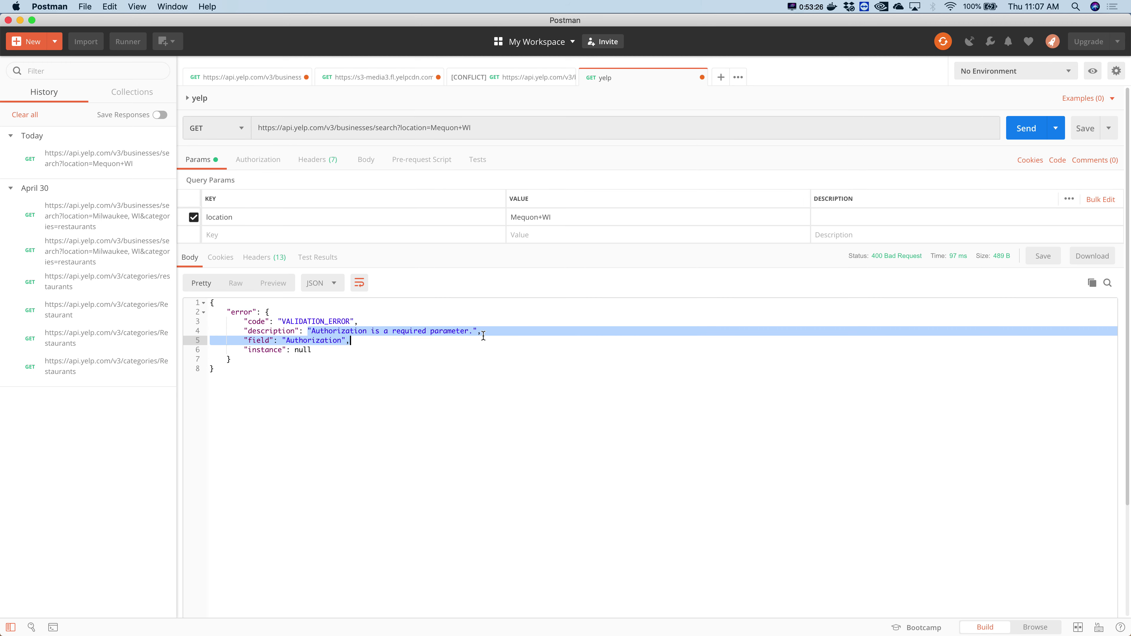
{"action": "left_click", "coordinate": [475, 346]}
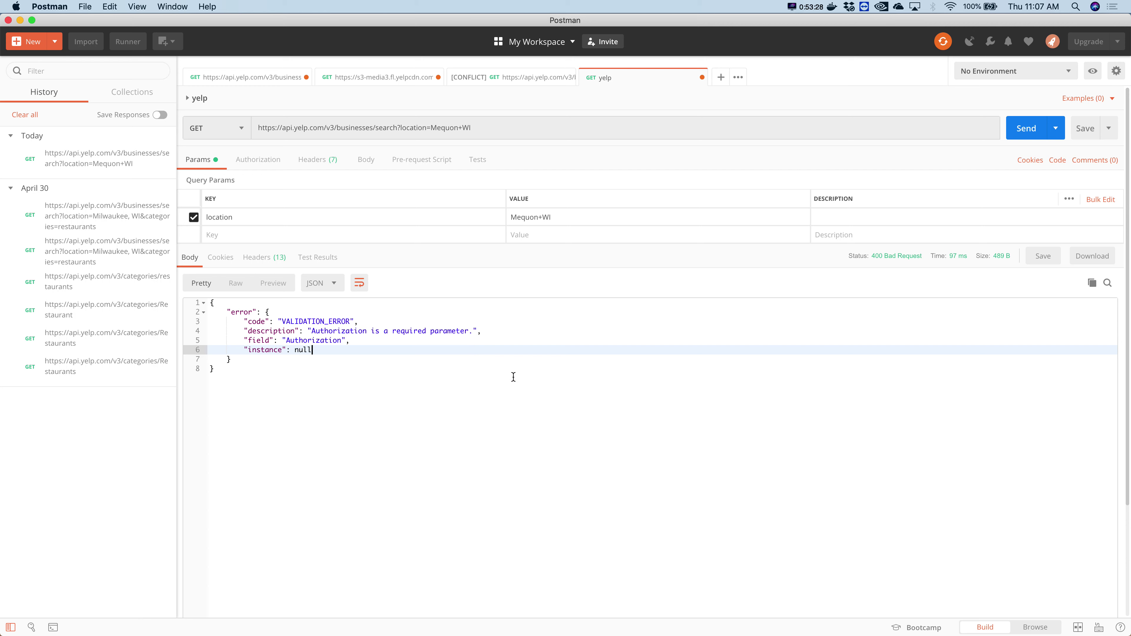
{"action": "scroll", "coordinate": [513, 377], "scroll_direction": "down", "scroll_amount": 5}
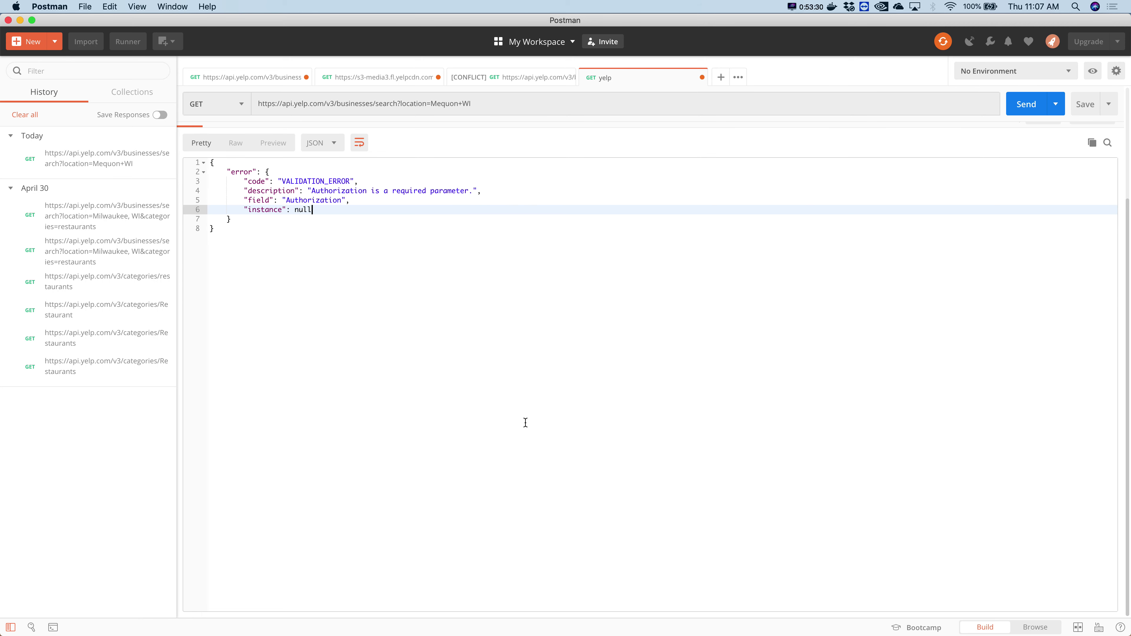
- Switch to Chrome and look through the Manage App page of the Yelp developer site
{"action": "key", "text": "super+Tab"}
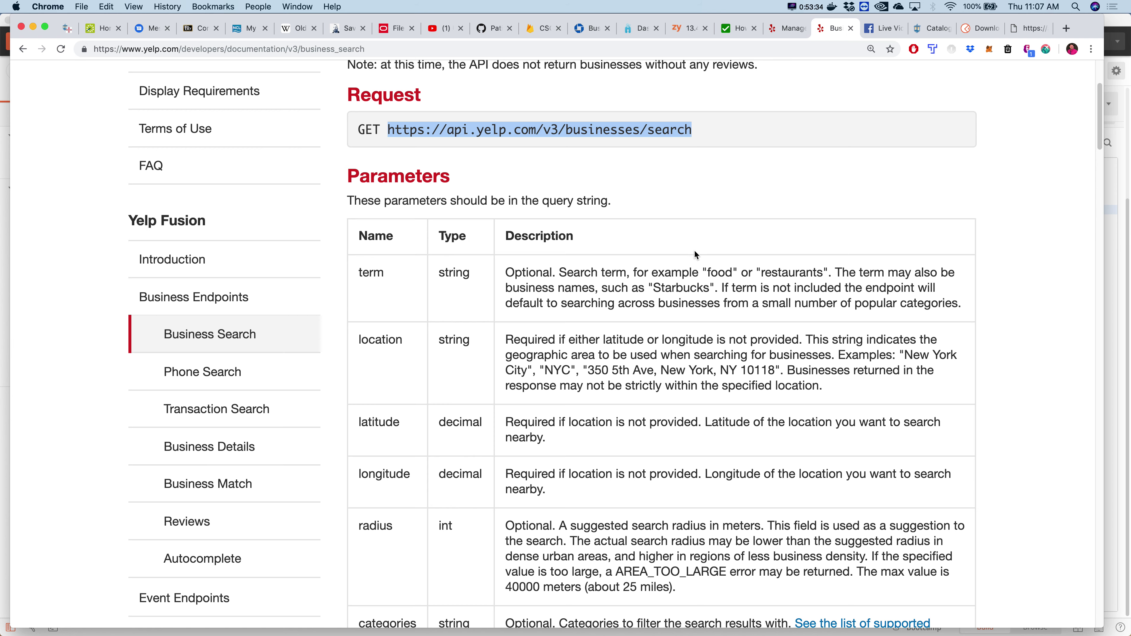
{"action": "scroll", "coordinate": [612, 212], "scroll_direction": "up", "scroll_amount": 4}
{"action": "left_click", "coordinate": [784, 29]}
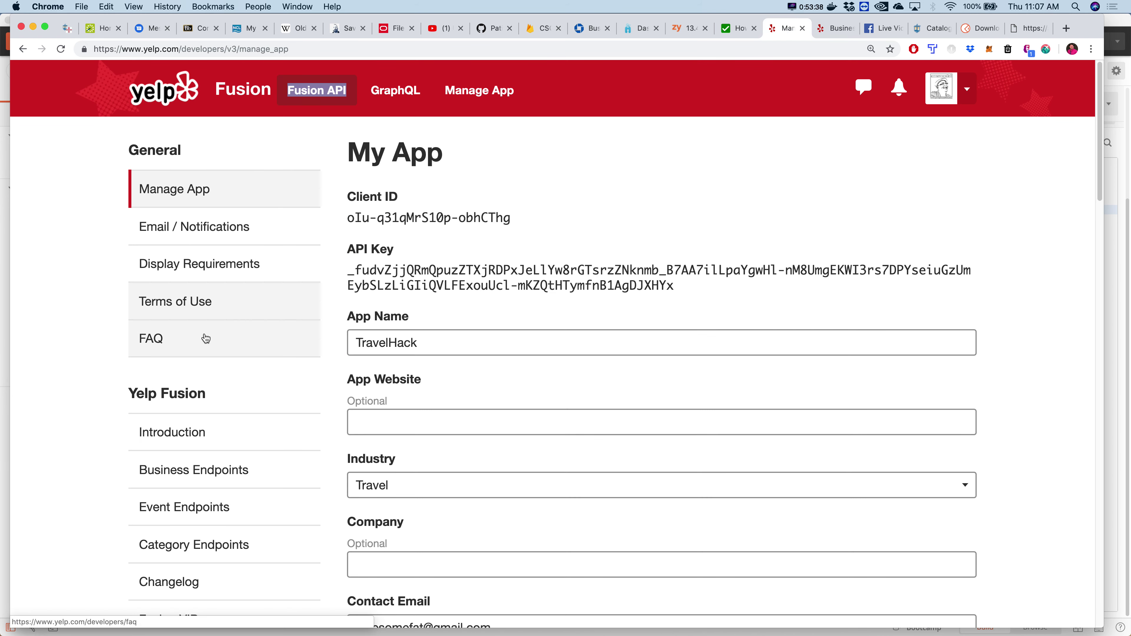
{"action": "scroll", "coordinate": [183, 340], "scroll_direction": "down", "scroll_amount": 2}
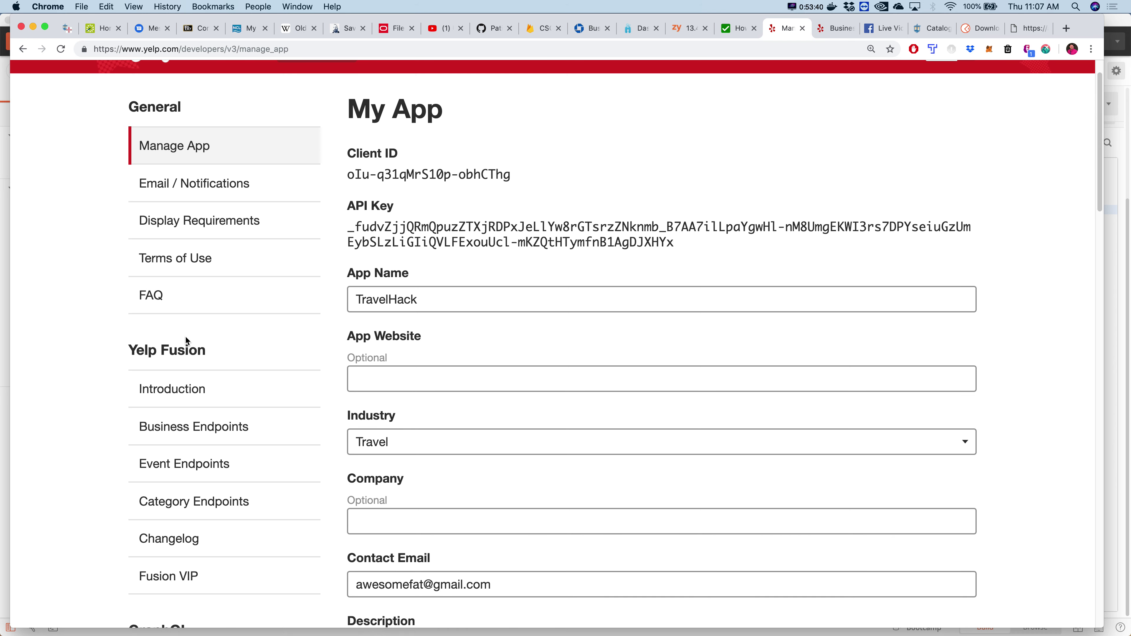
{"action": "scroll", "coordinate": [185, 336], "scroll_direction": "down", "scroll_amount": 5}
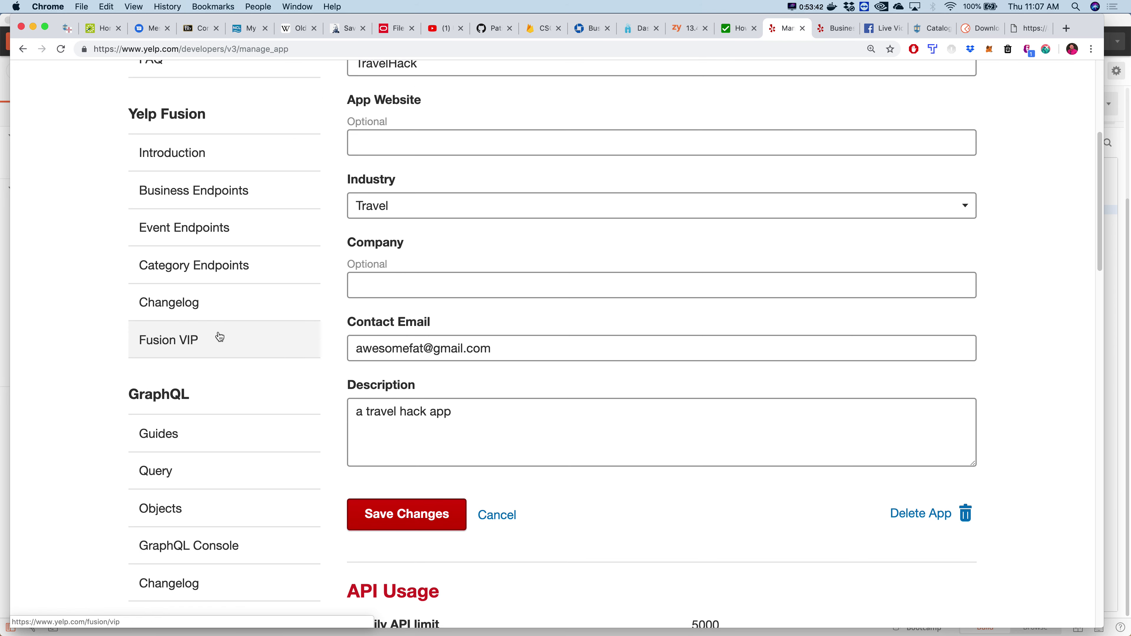
{"action": "scroll", "coordinate": [219, 337], "scroll_direction": "down", "scroll_amount": 2}
{"action": "scroll", "coordinate": [219, 338], "scroll_direction": "up", "scroll_amount": 7}
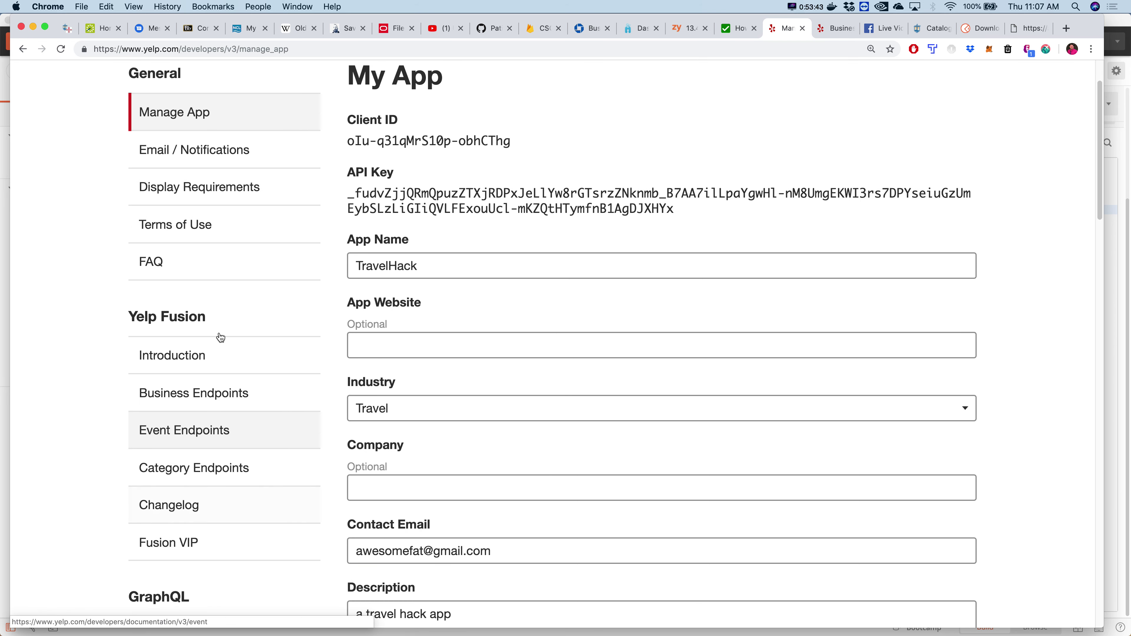
- Open the Yelp developer FAQ and look through its general and functionality questions
{"action": "left_click", "coordinate": [158, 272]}
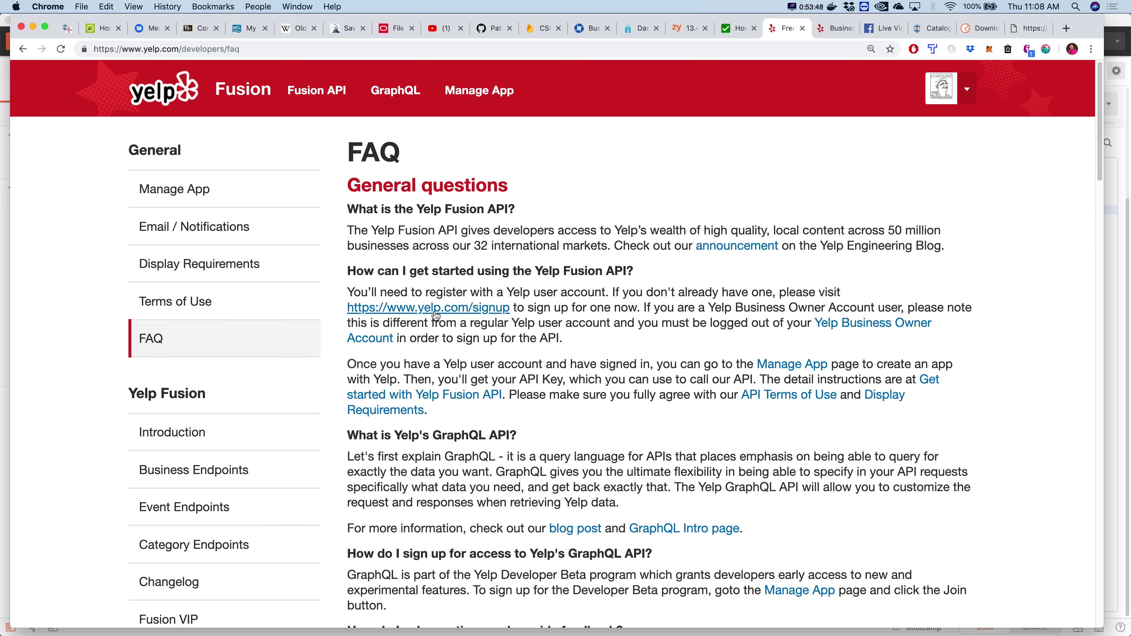
{"action": "scroll", "coordinate": [595, 321], "scroll_direction": "down", "scroll_amount": 3}
{"action": "scroll", "coordinate": [594, 320], "scroll_direction": "down", "scroll_amount": 6}
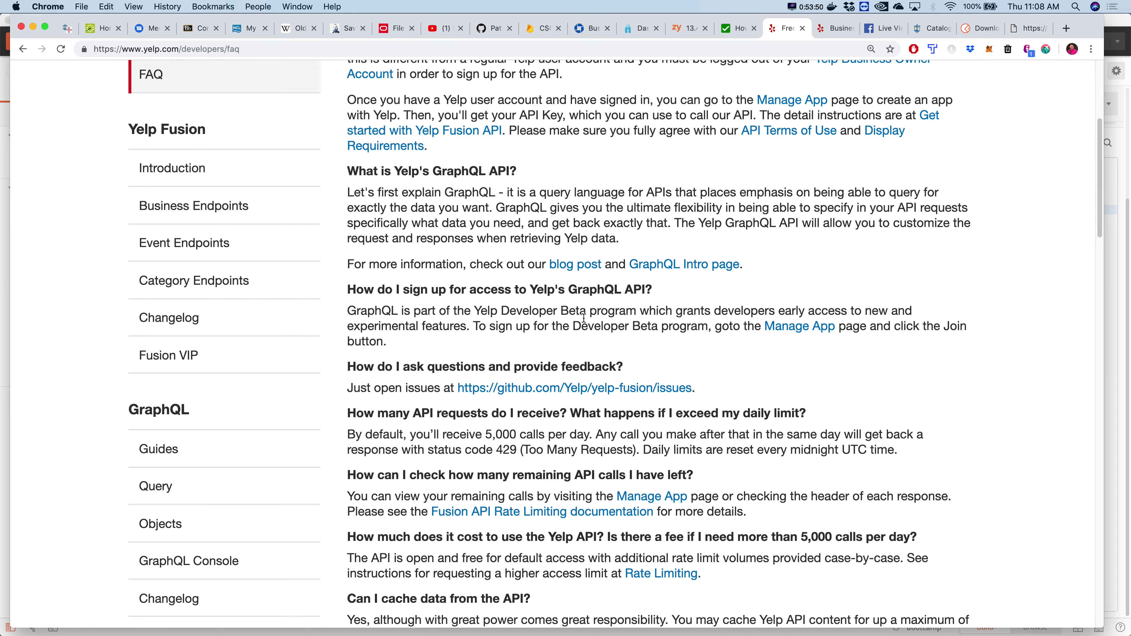
{"action": "scroll", "coordinate": [584, 319], "scroll_direction": "down", "scroll_amount": 10}
{"action": "scroll", "coordinate": [583, 318], "scroll_direction": "down", "scroll_amount": 8}
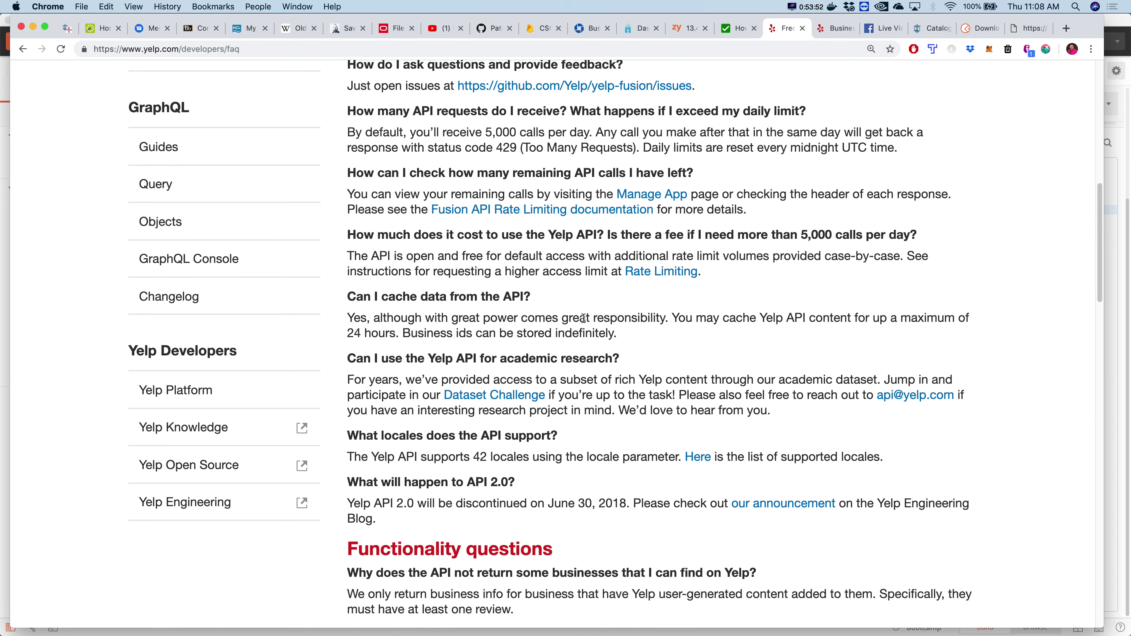
{"action": "scroll", "coordinate": [584, 319], "scroll_direction": "down", "scroll_amount": 8}
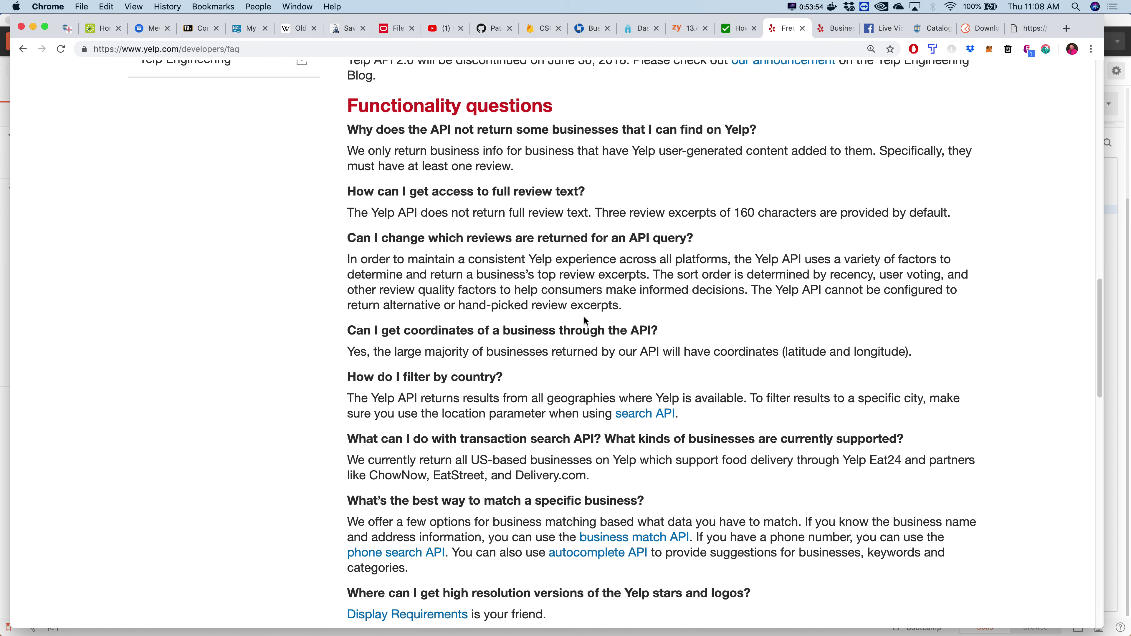
{"action": "scroll", "coordinate": [583, 317], "scroll_direction": "down", "scroll_amount": 20}
{"action": "scroll", "coordinate": [587, 322], "scroll_direction": "down", "scroll_amount": 10}
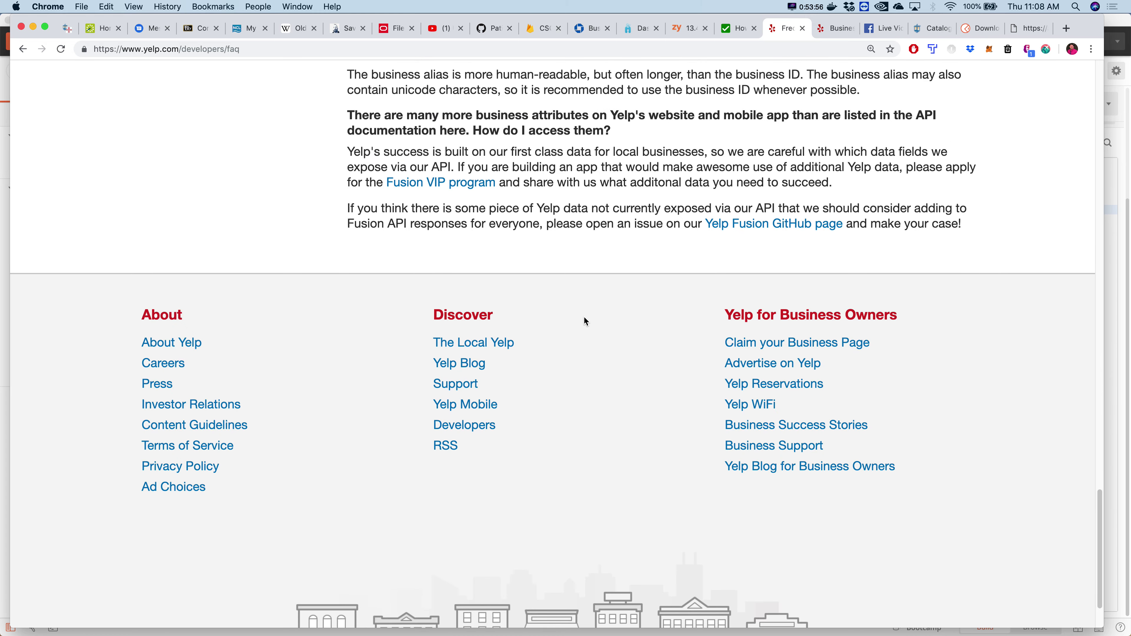
{"action": "scroll", "coordinate": [584, 318], "scroll_direction": "up", "scroll_amount": 20}
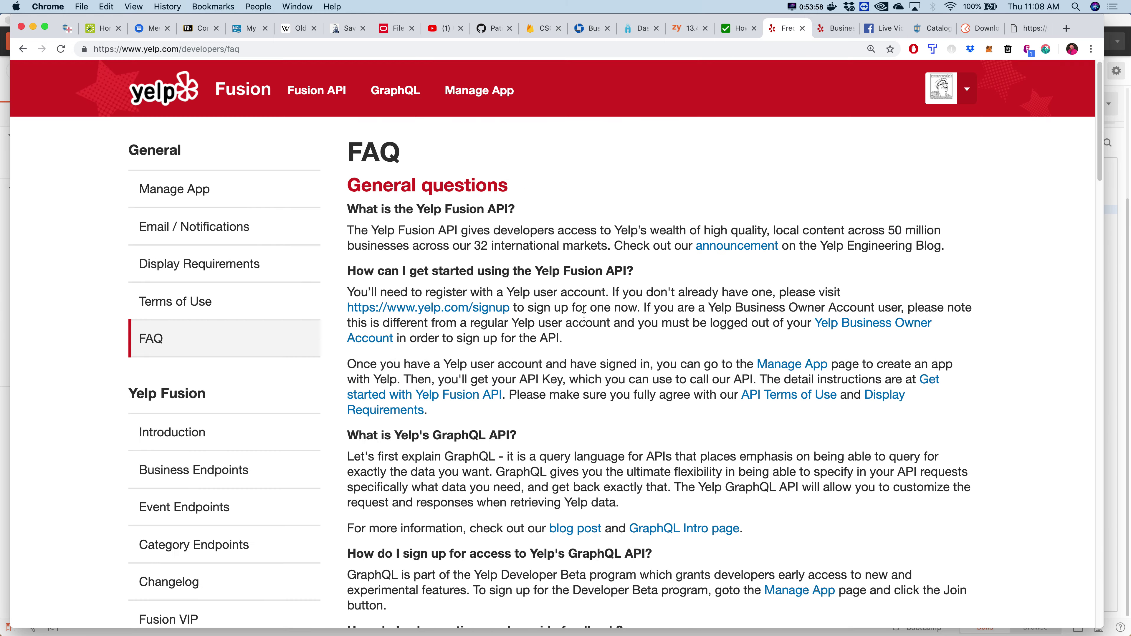
- Copy the app's API key from the Manage App page and reopen the Business Search documentation
{"action": "left_click", "coordinate": [326, 93]}
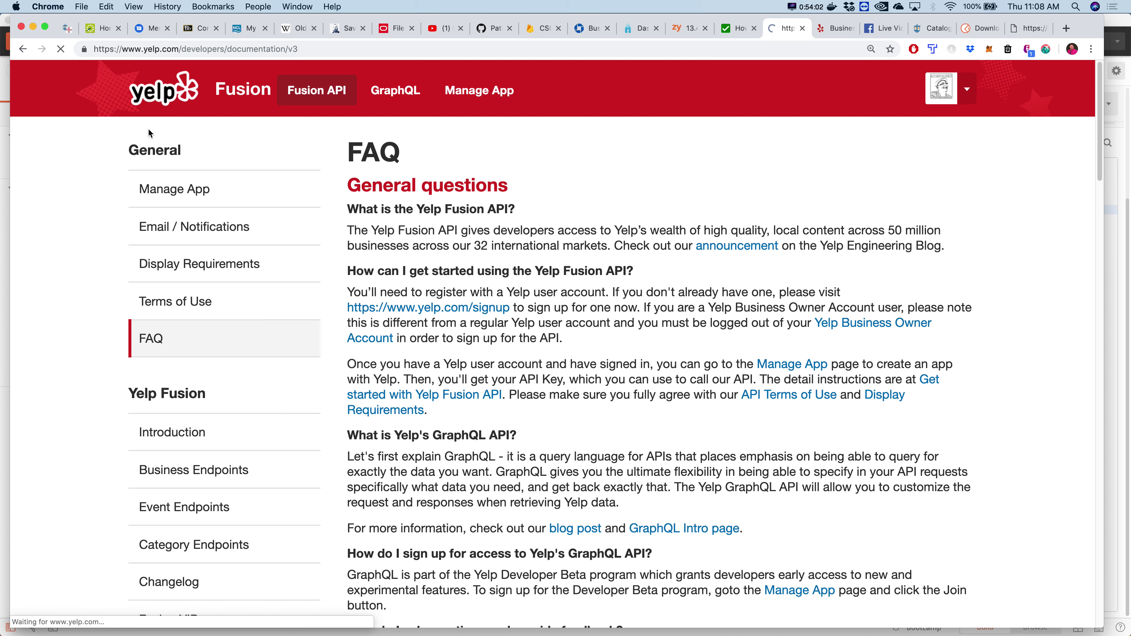
{"action": "left_click", "coordinate": [24, 50]}
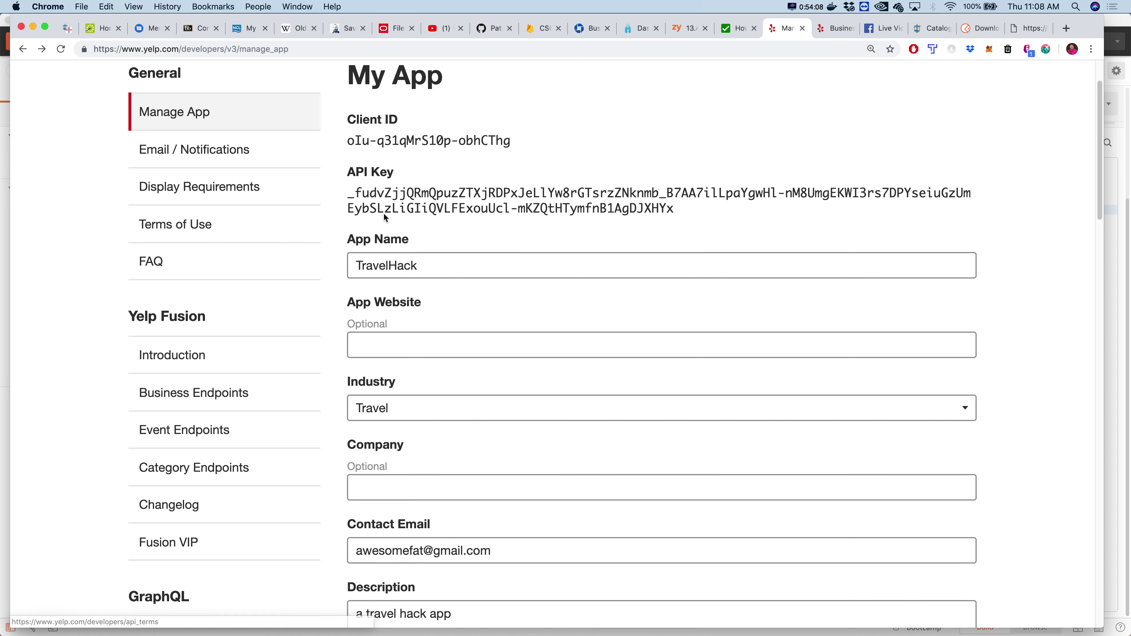
{"action": "left_click_drag", "start_coordinate": [349, 196], "coordinate": [681, 203]}
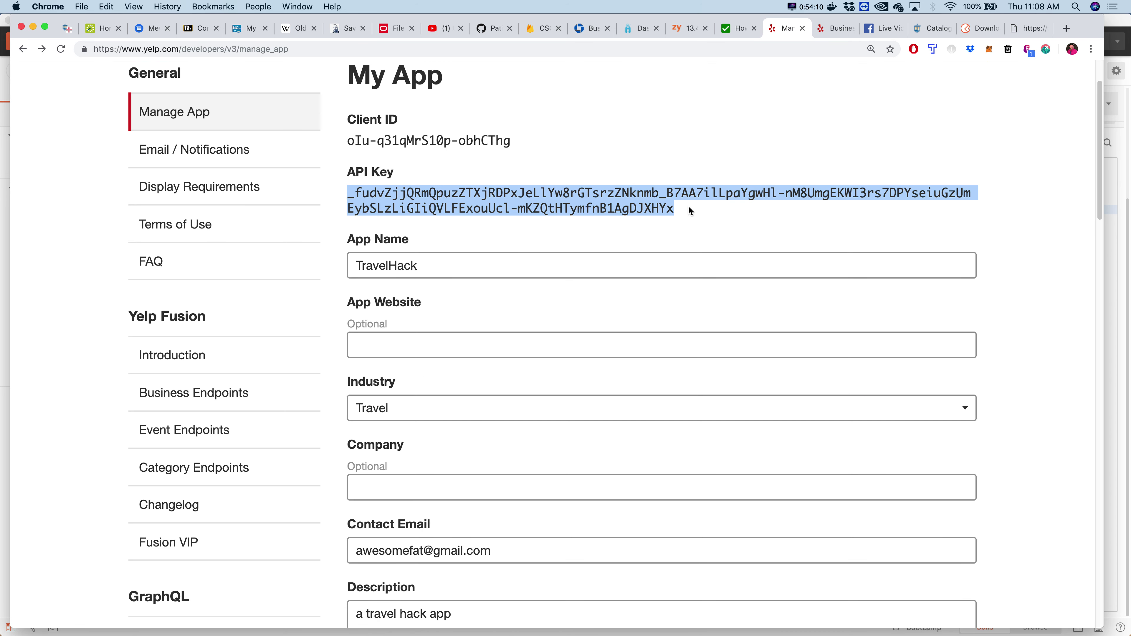
{"action": "key", "text": "super+c"}
{"action": "left_click", "coordinate": [825, 30]}
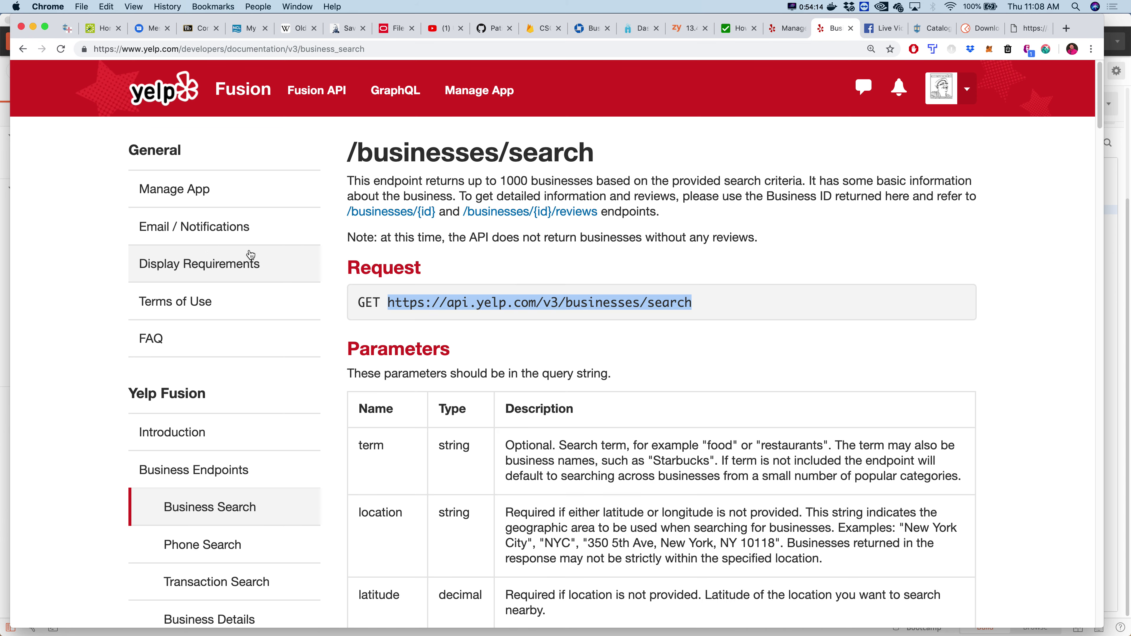
- Look through the query parameters listed in the Business Search documentation for the /businesses/search endpoint
{"action": "scroll", "coordinate": [185, 225], "scroll_direction": "down", "scroll_amount": 5}
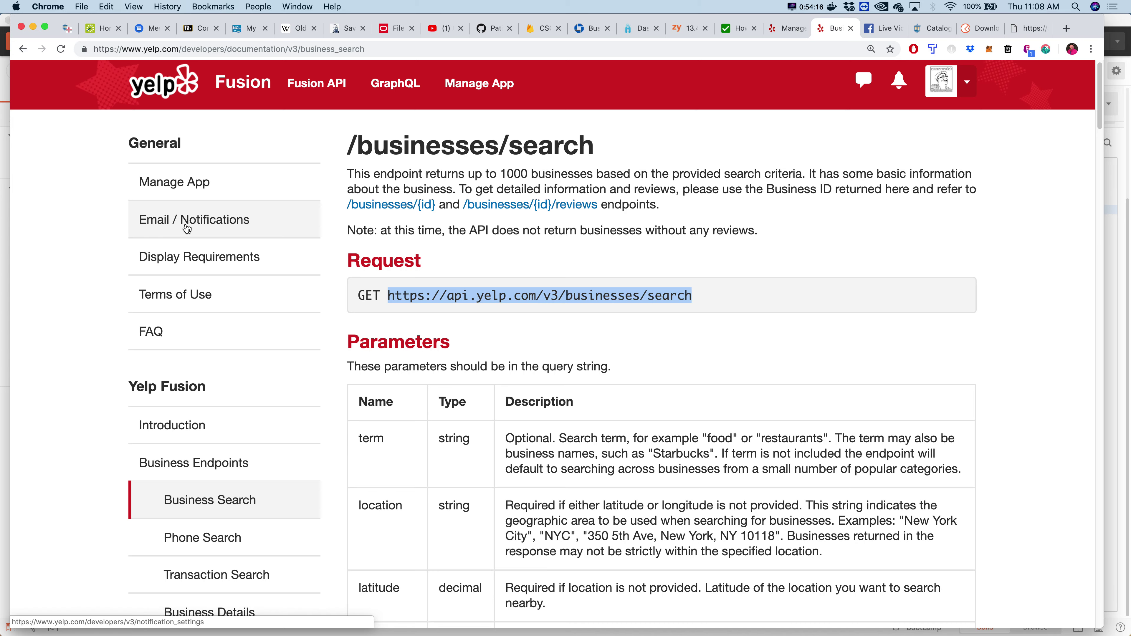
{"action": "scroll", "coordinate": [185, 231], "scroll_direction": "down", "scroll_amount": 7}
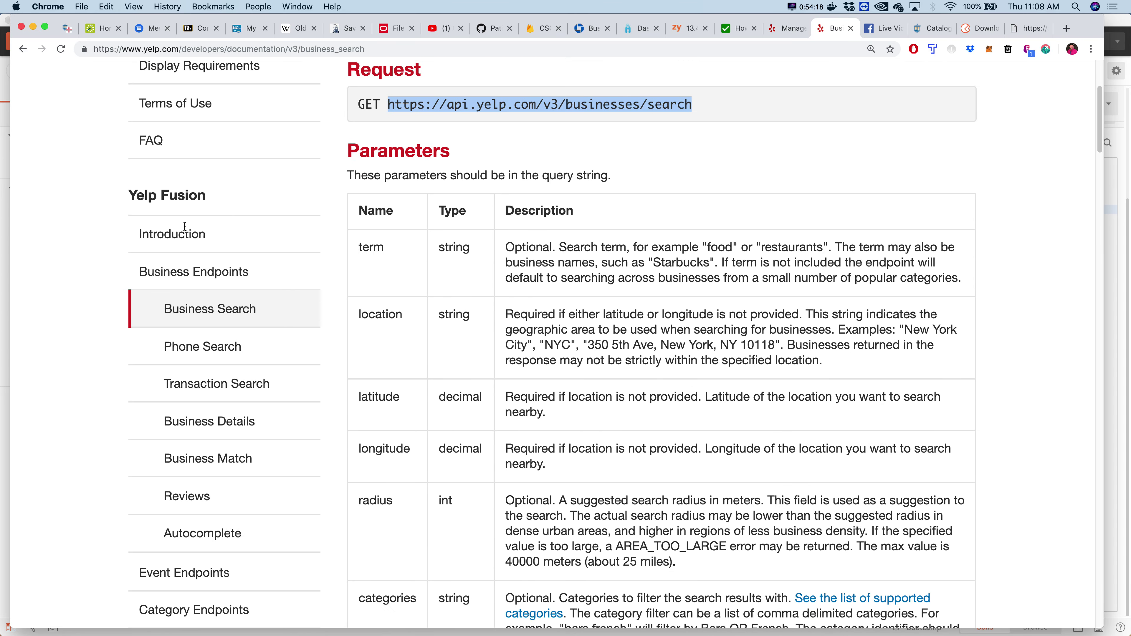
{"action": "scroll", "coordinate": [186, 231], "scroll_direction": "down", "scroll_amount": 5}
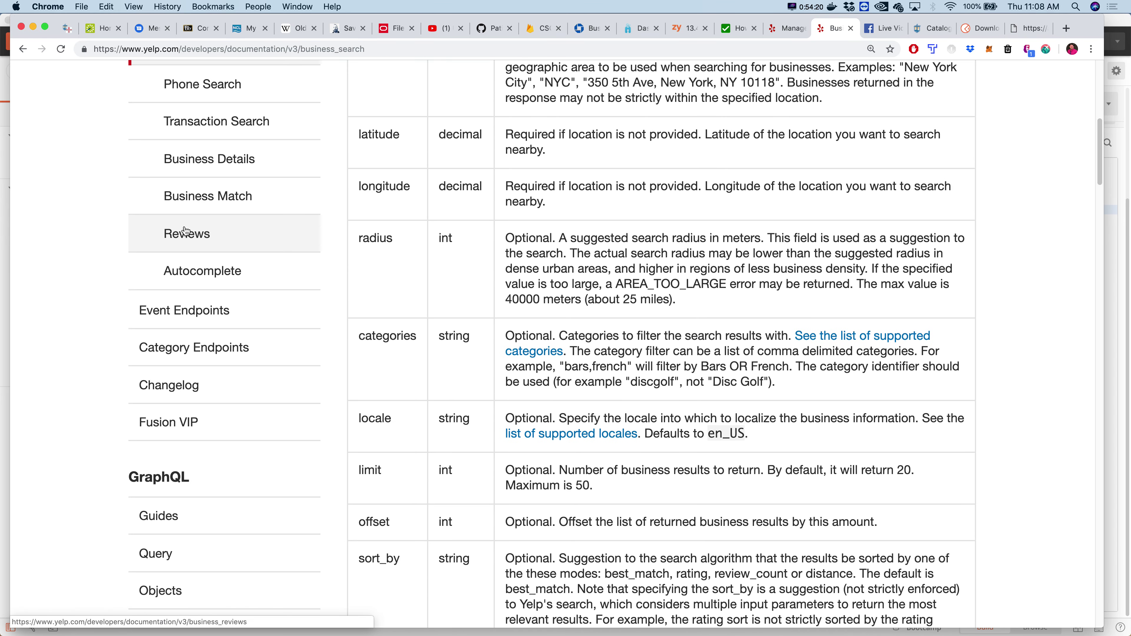
{"action": "scroll", "coordinate": [186, 230], "scroll_direction": "down", "scroll_amount": 20}
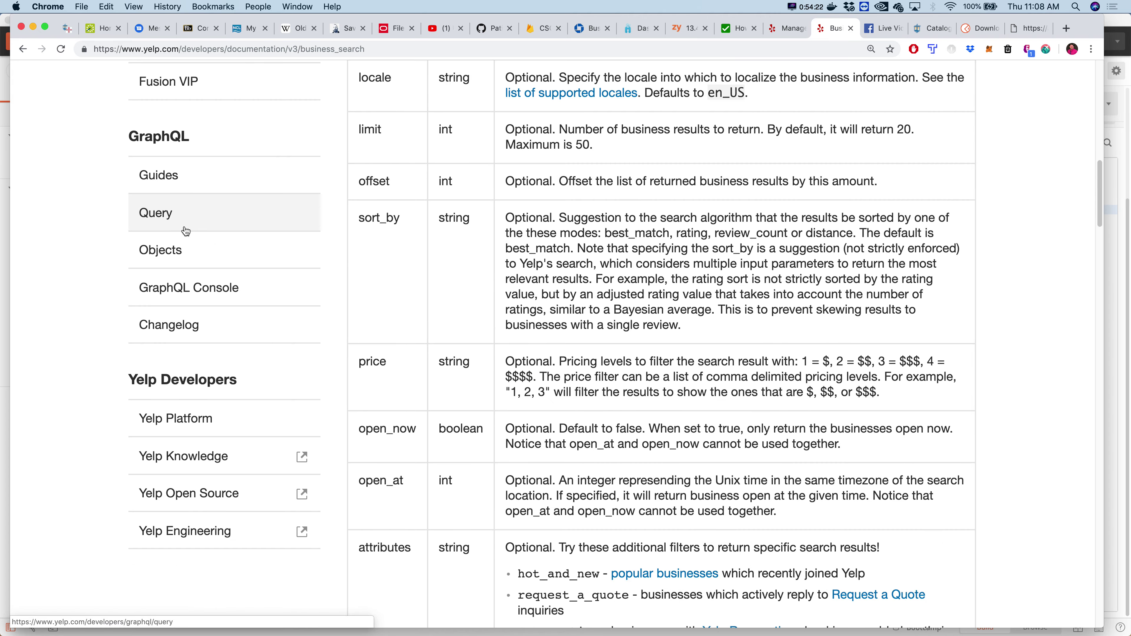
{"action": "scroll", "coordinate": [185, 230], "scroll_direction": "up", "scroll_amount": 20}
{"action": "scroll", "coordinate": [186, 230], "scroll_direction": "up", "scroll_amount": 16}
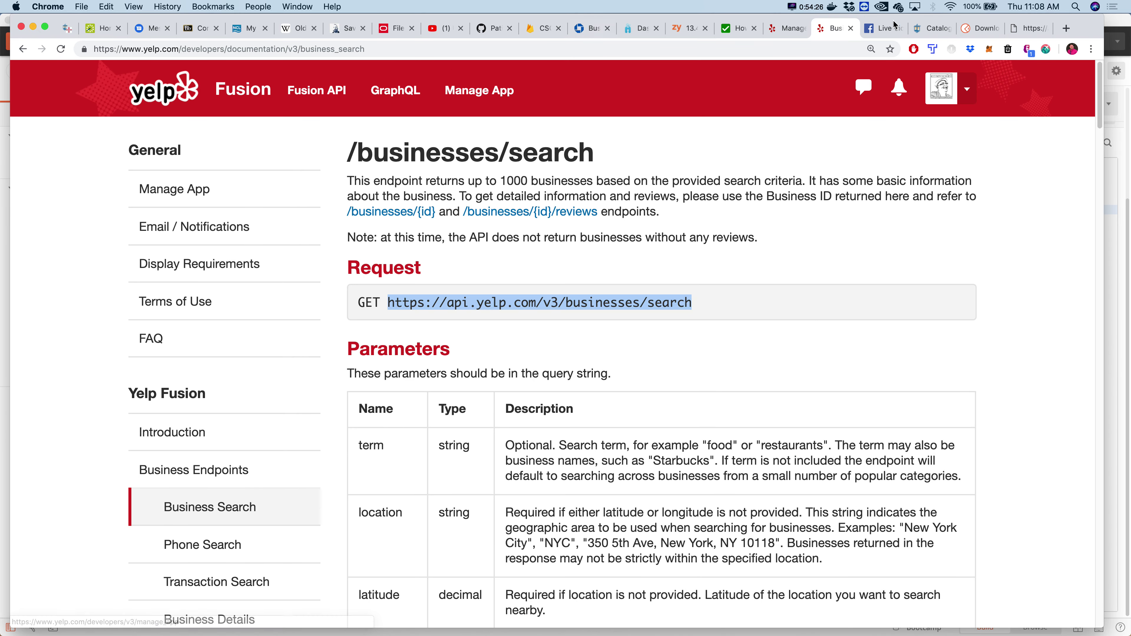
- Search Google for "yelp fusion authorization" in the Facebook Live Video API tab and open the Yelp Fusion Authentication page
{"action": "left_click", "coordinate": [884, 28]}
{"action": "left_click", "coordinate": [354, 47]}
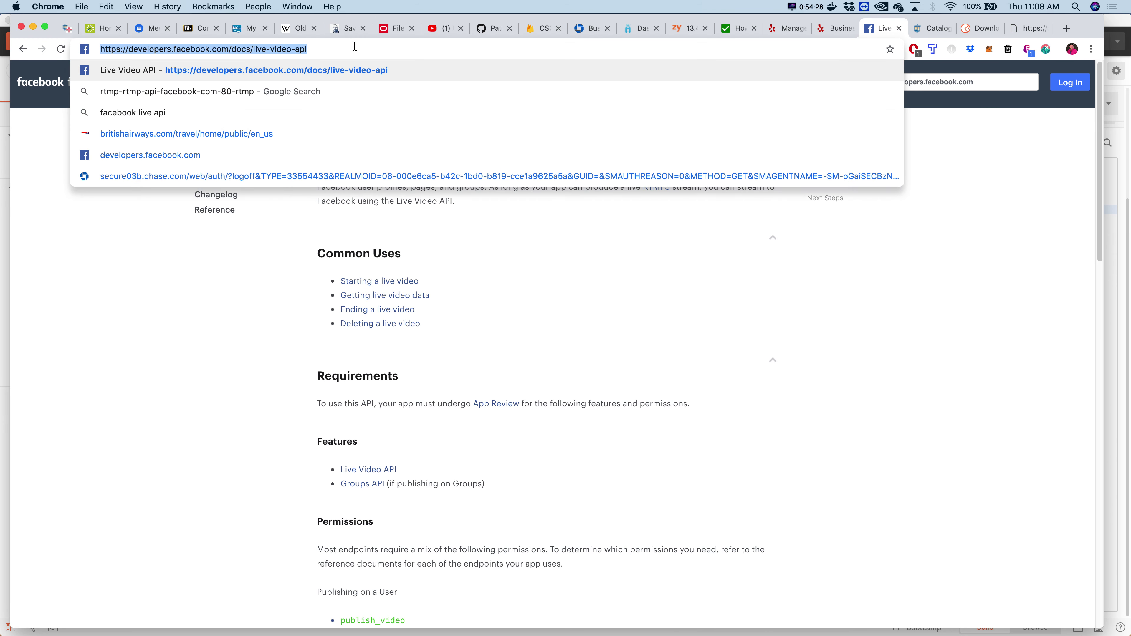
{"action": "type", "text": "yelp "}
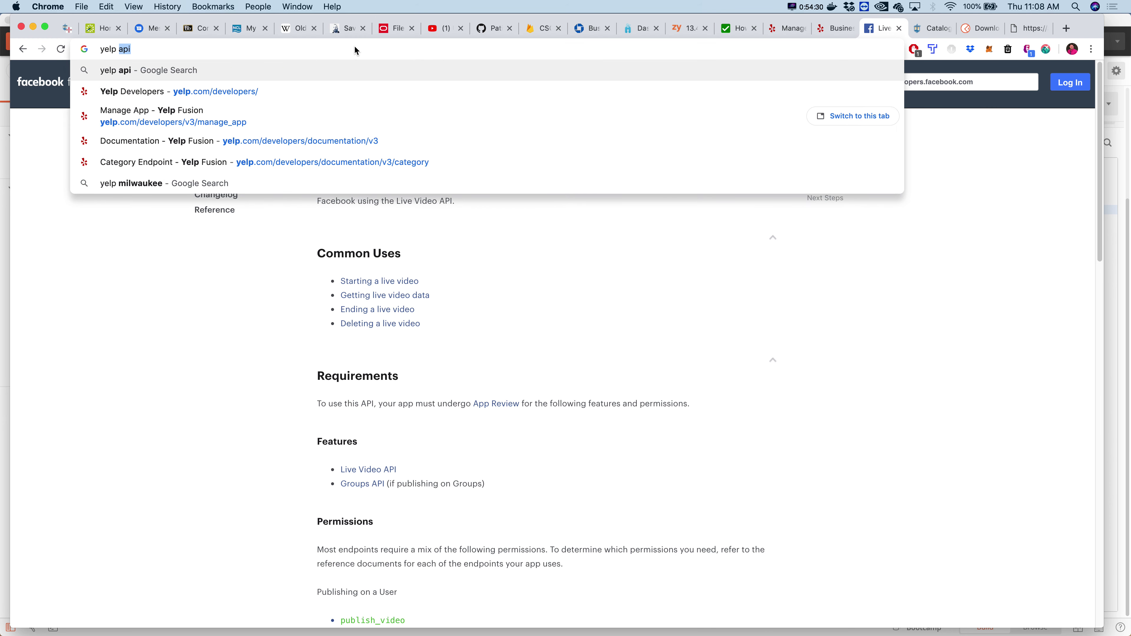
{"action": "type", "text": "fusion auth"}
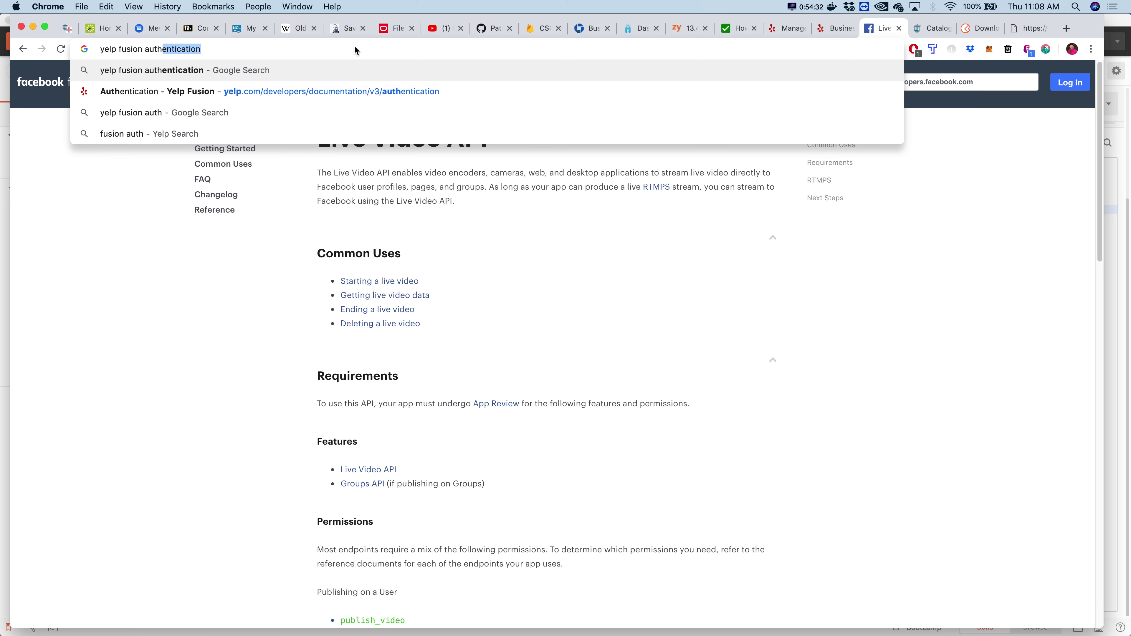
{"action": "type", "text": "orization"}
{"action": "key", "text": "Return"}
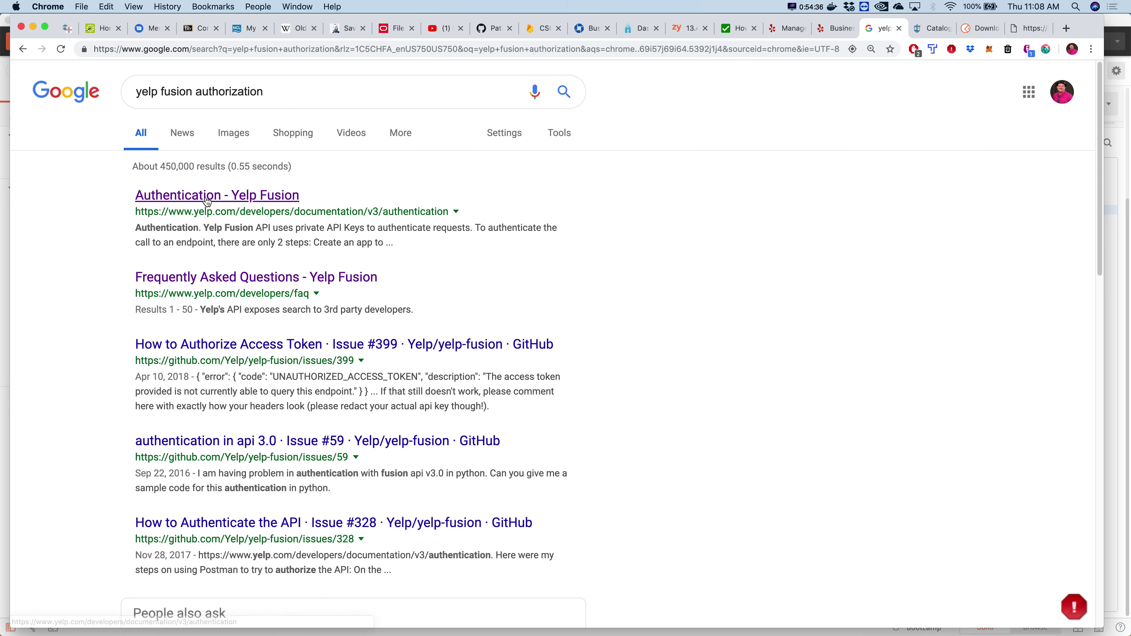
{"action": "left_click", "coordinate": [207, 196]}
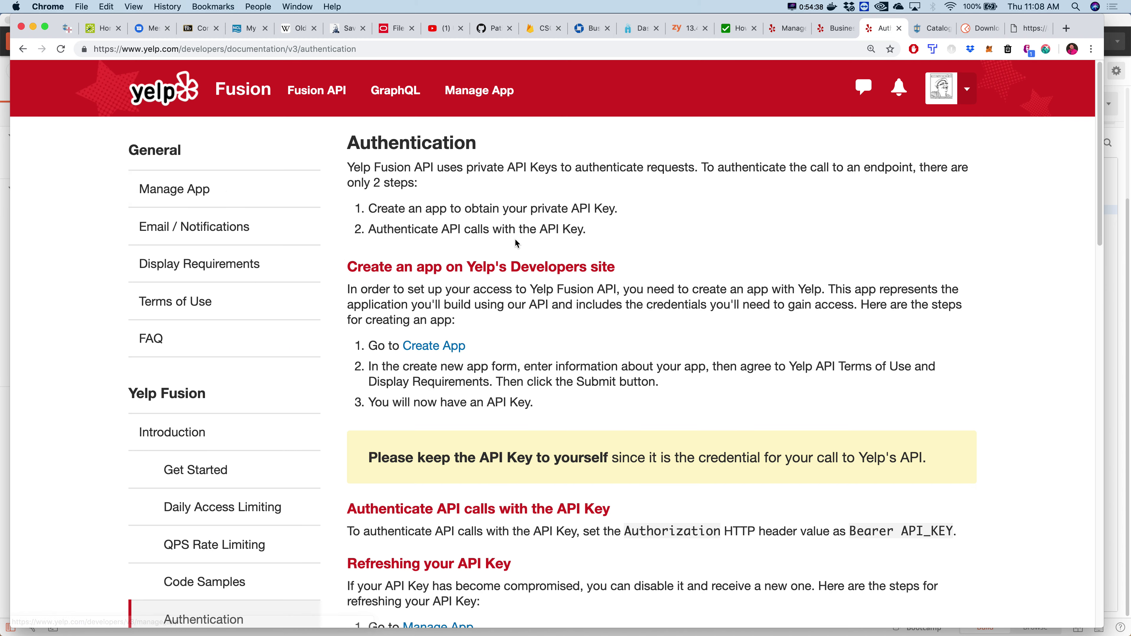
- Read how to authenticate API calls with the API key and highlight the Authorization header name
{"action": "scroll", "coordinate": [518, 238], "scroll_direction": "down", "scroll_amount": 3}
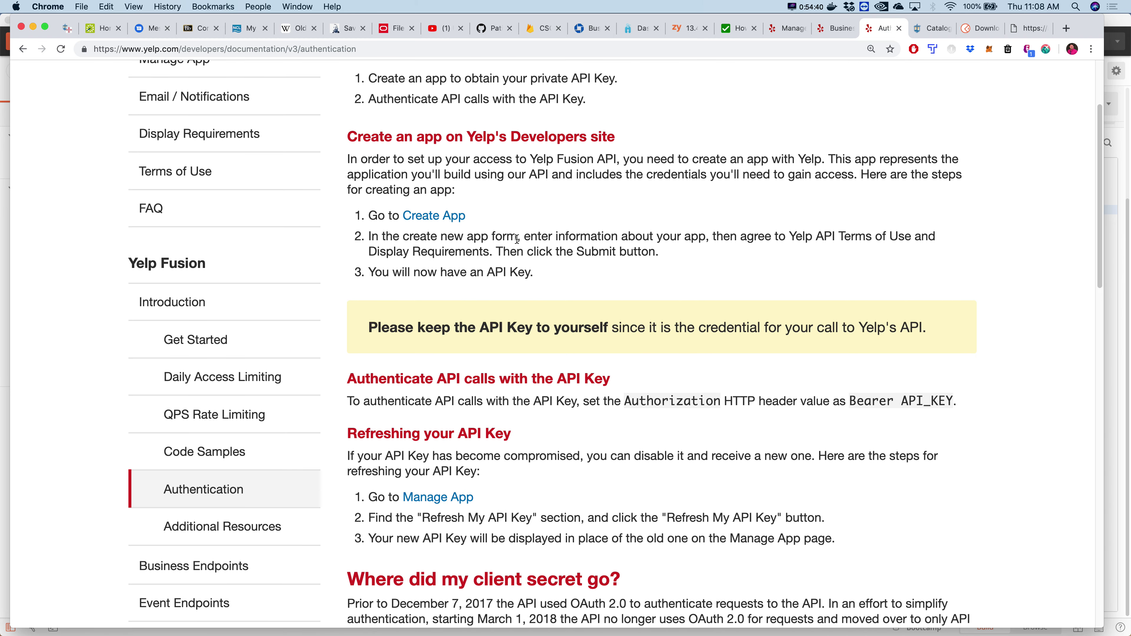
{"action": "scroll", "coordinate": [517, 239], "scroll_direction": "down", "scroll_amount": 3}
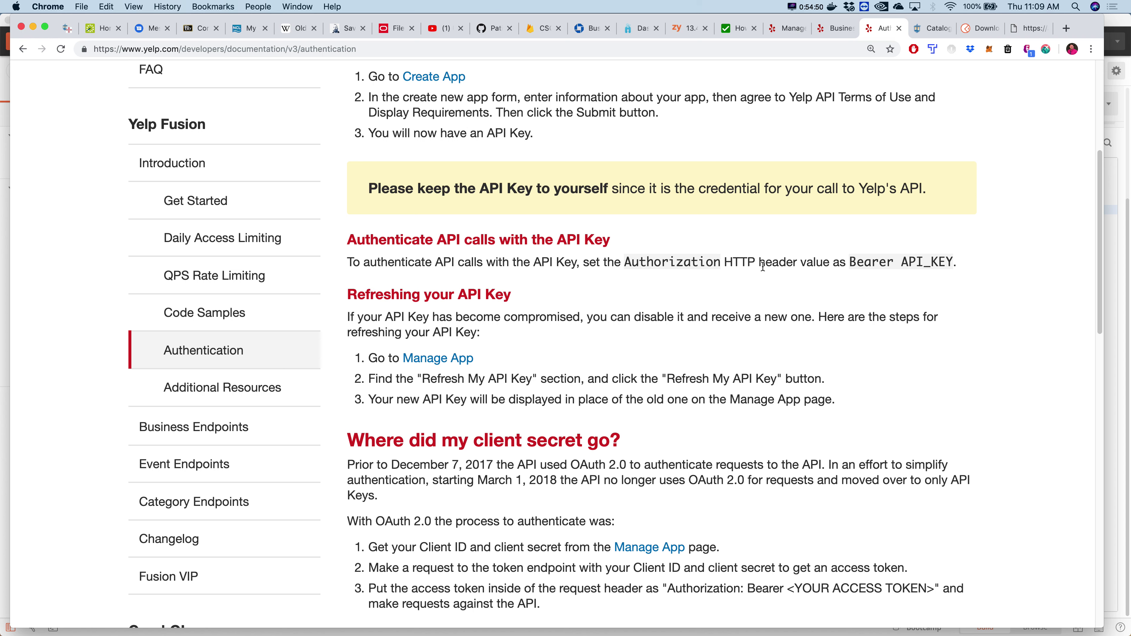
{"action": "double_click", "coordinate": [672, 261]}
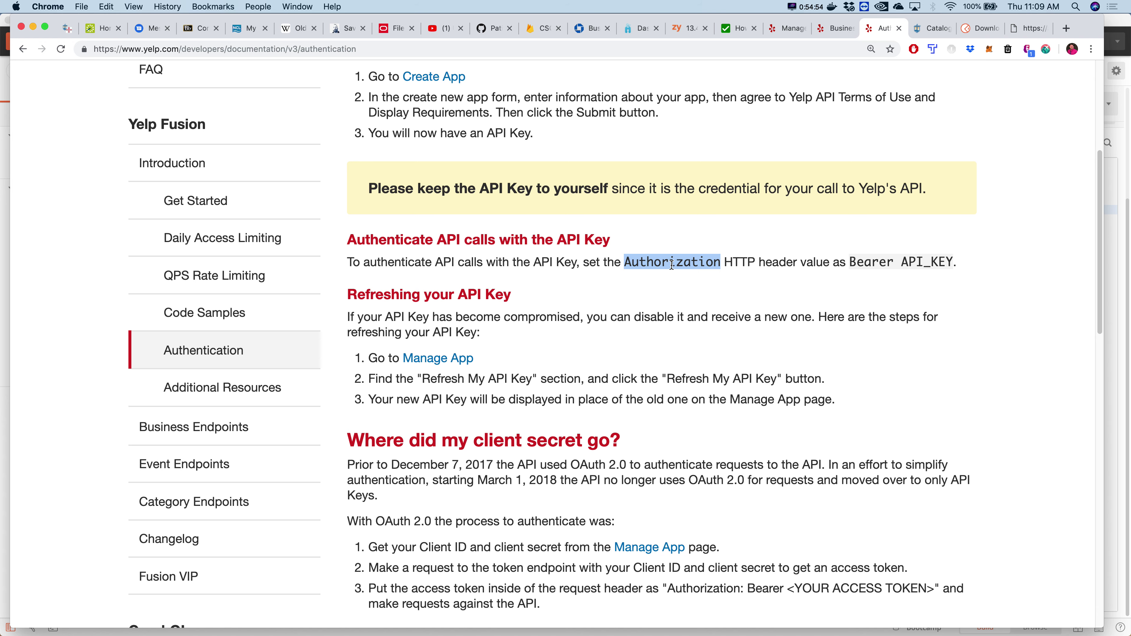
- Switch to Postman, open the yelp request's authorization settings and look through the available authorization types
{"action": "key", "text": "super+Tab"}
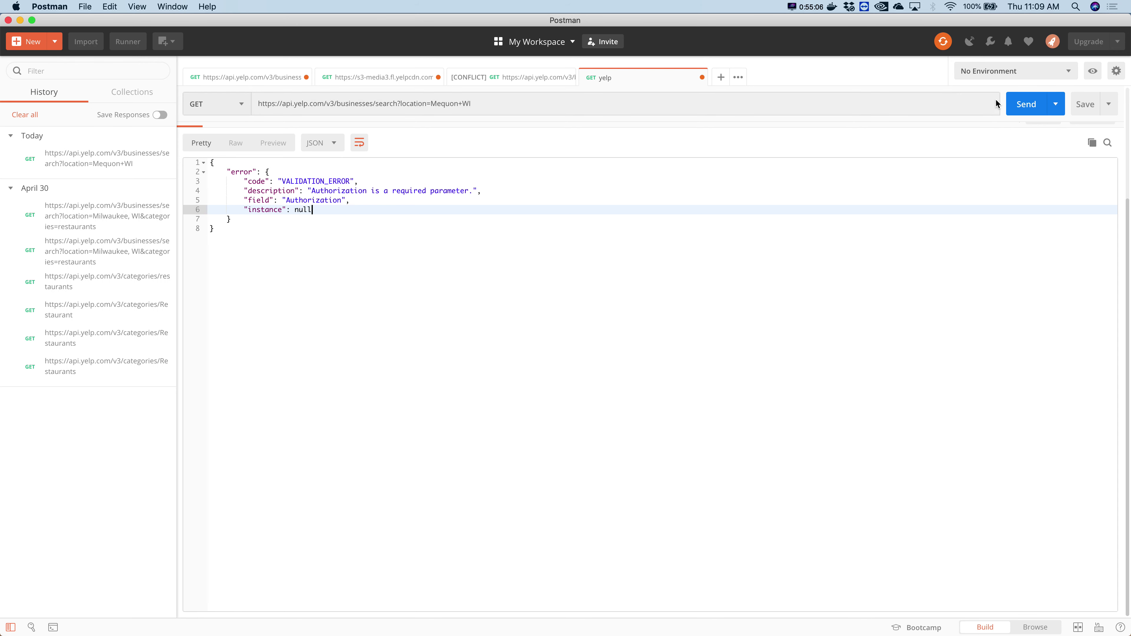
{"action": "left_click", "coordinate": [734, 109]}
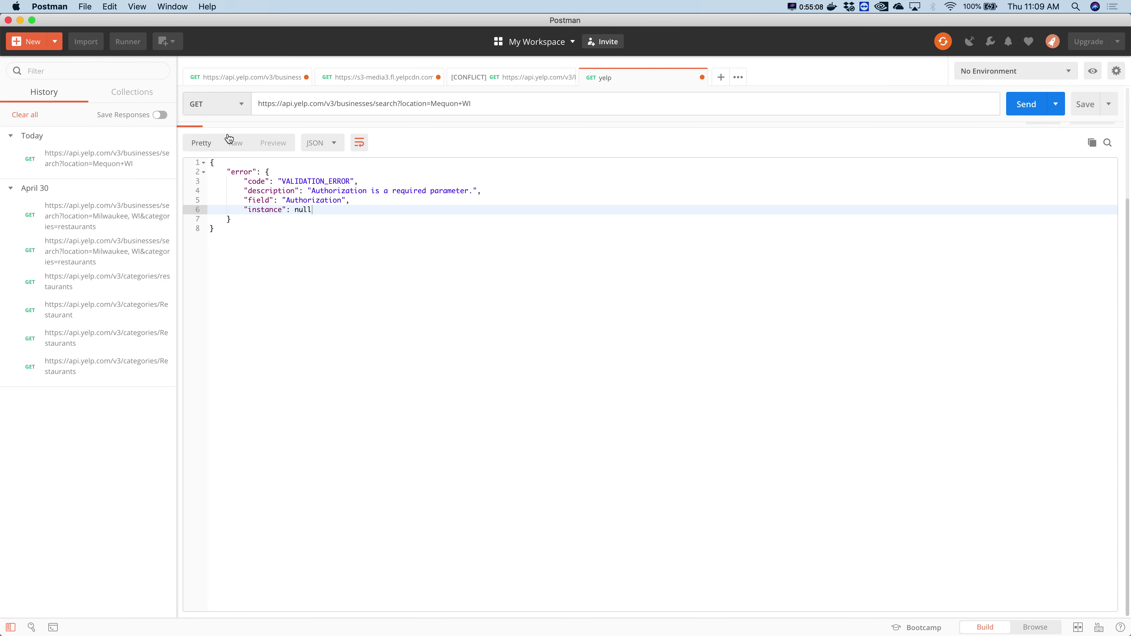
{"action": "left_click", "coordinate": [361, 149]}
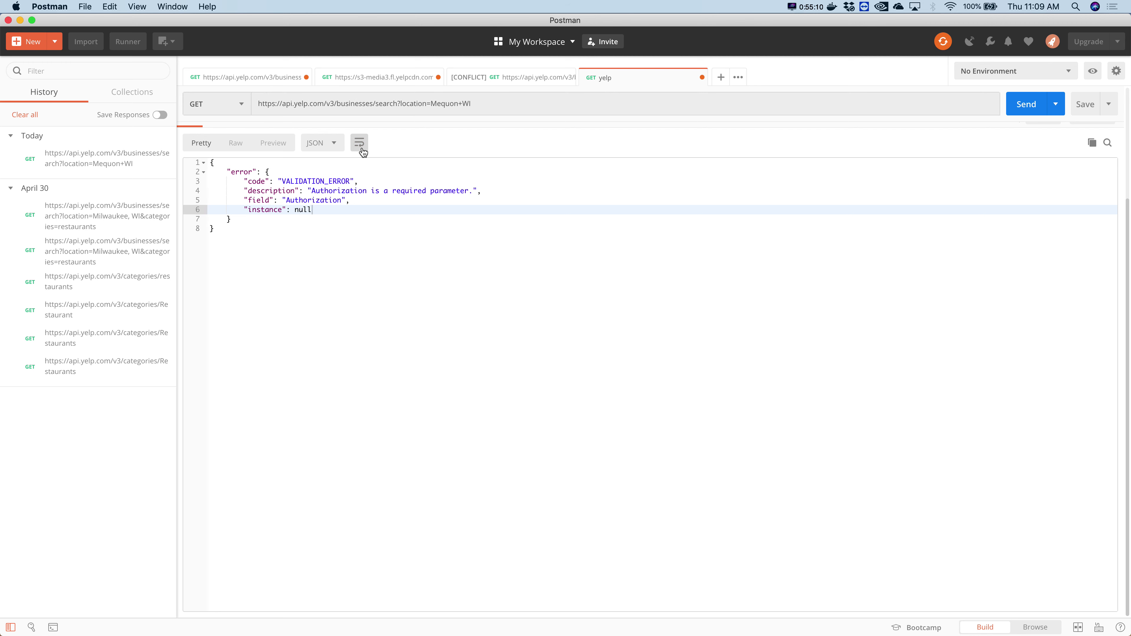
{"action": "scroll", "coordinate": [830, 184], "scroll_direction": "up", "scroll_amount": 3}
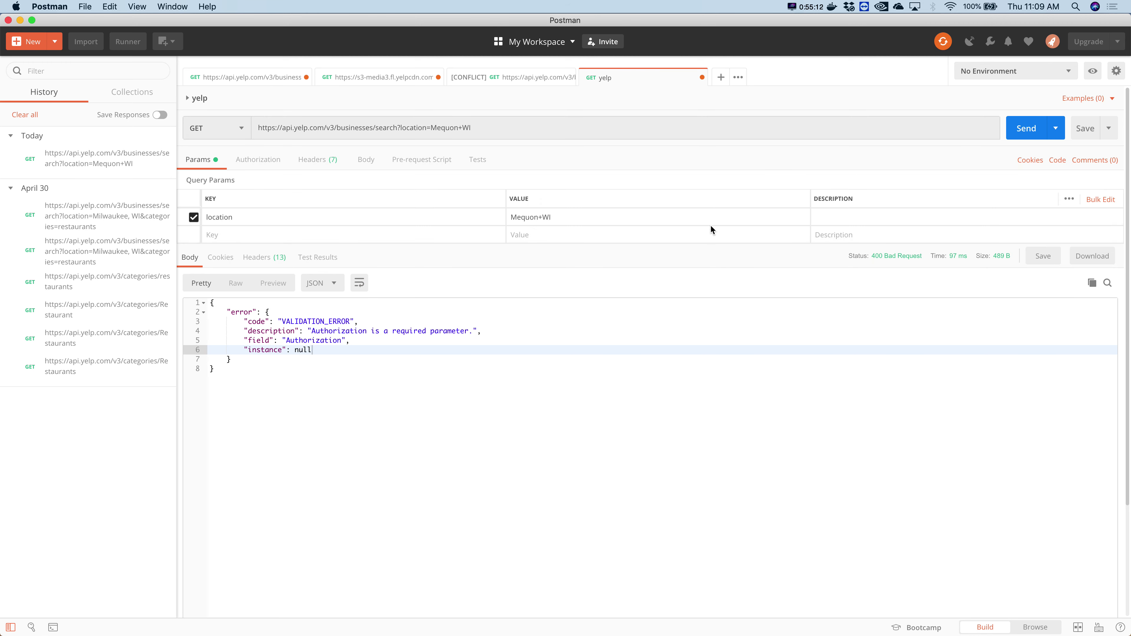
{"action": "left_click", "coordinate": [258, 162]}
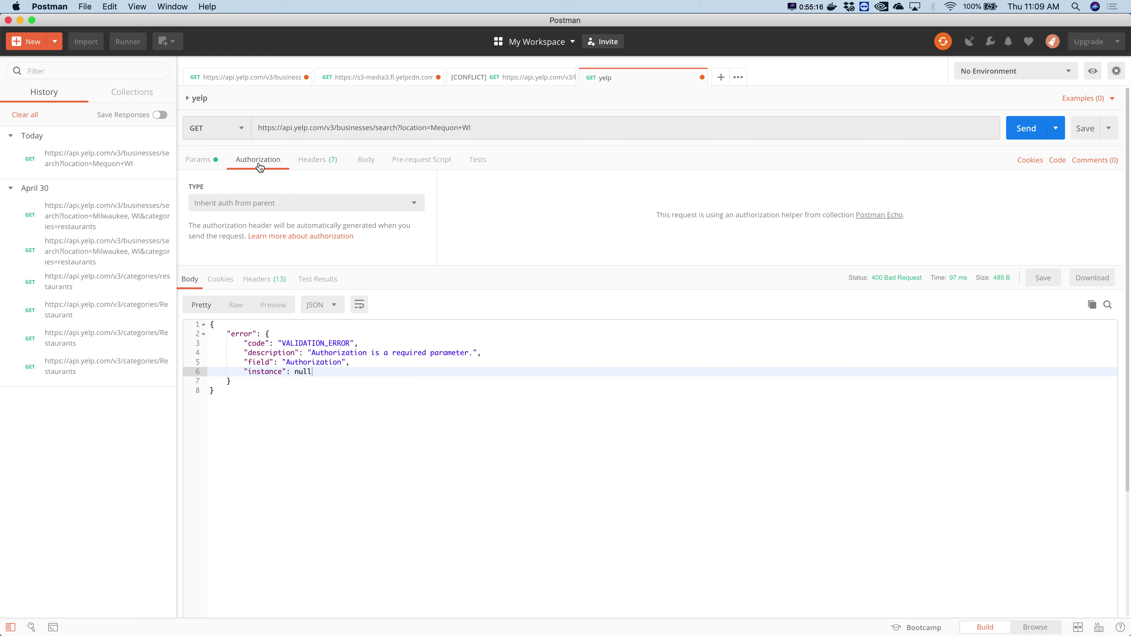
{"action": "left_click", "coordinate": [266, 206]}
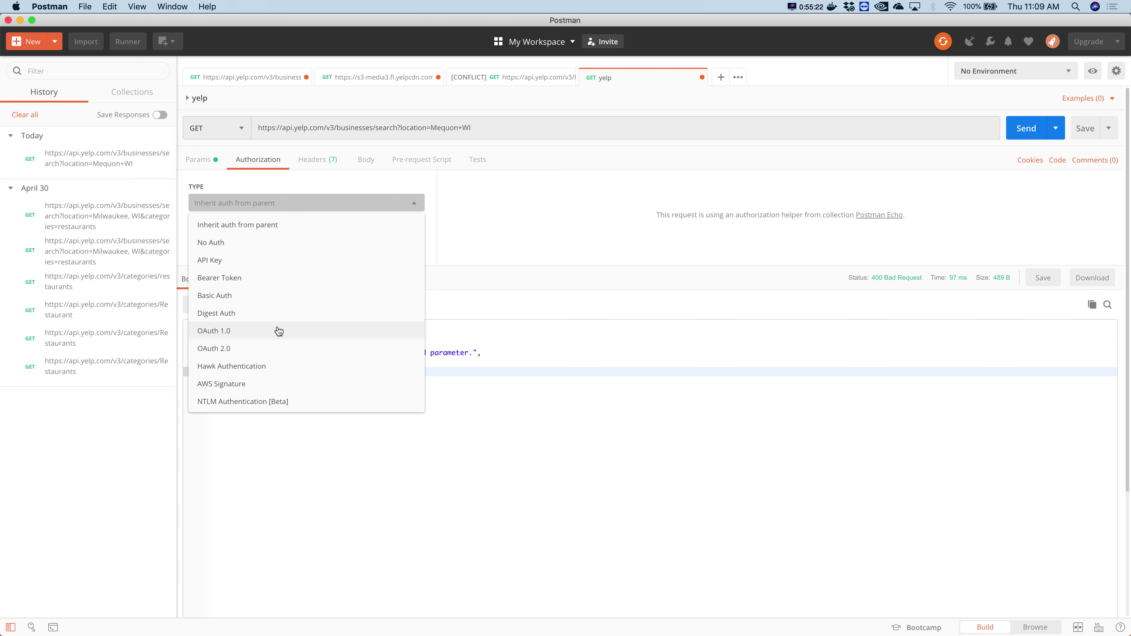
{"action": "left_click", "coordinate": [574, 527]}
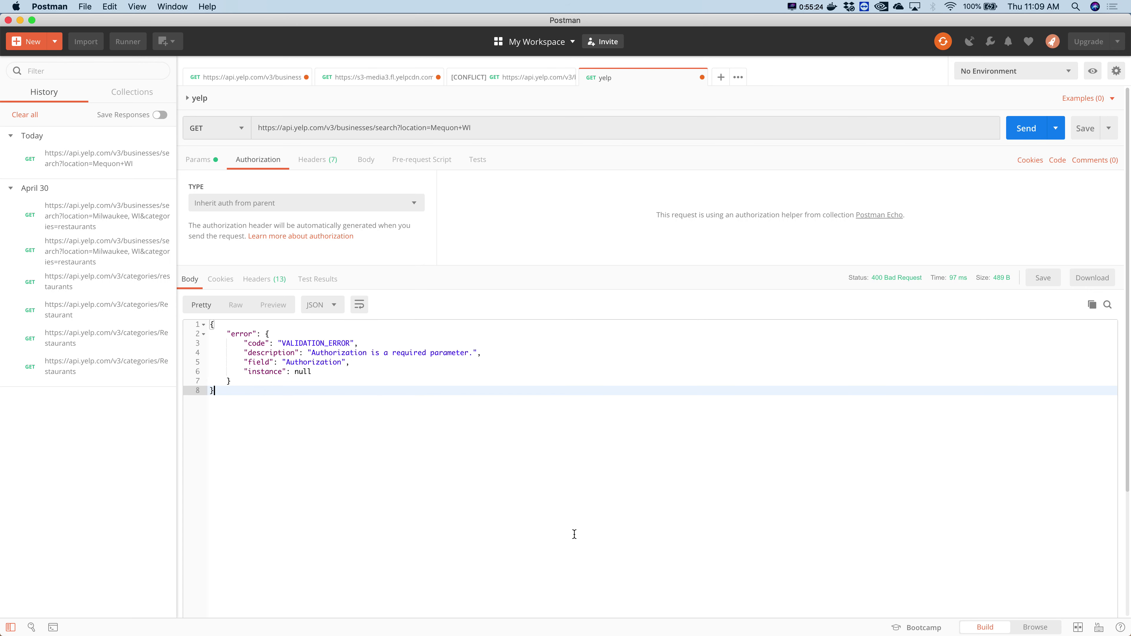
- Switch to Chrome and read through the Authentication page, including the client secret section and the API key header instructions
{"action": "key", "text": "super+Tab"}
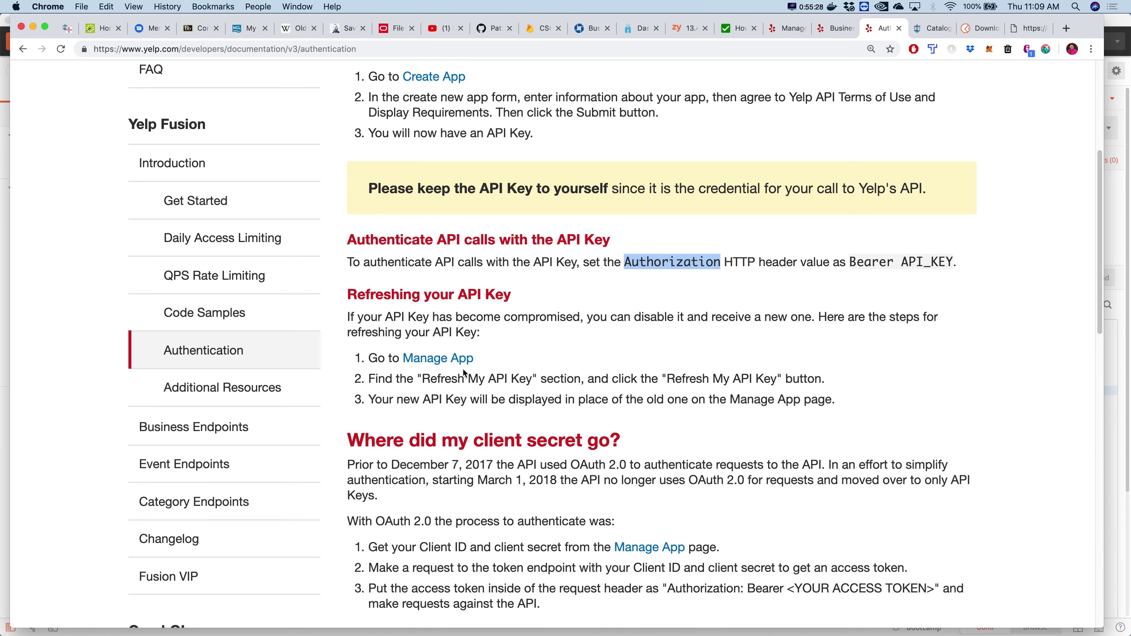
{"action": "scroll", "coordinate": [472, 368], "scroll_direction": "up", "scroll_amount": 4}
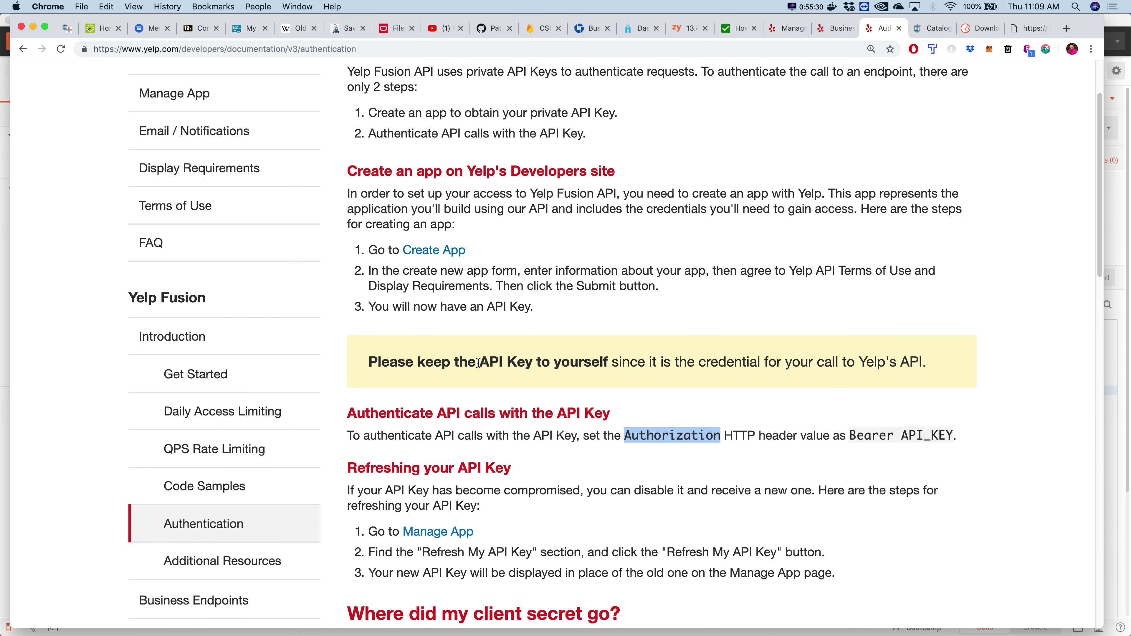
{"action": "scroll", "coordinate": [479, 363], "scroll_direction": "up", "scroll_amount": 2}
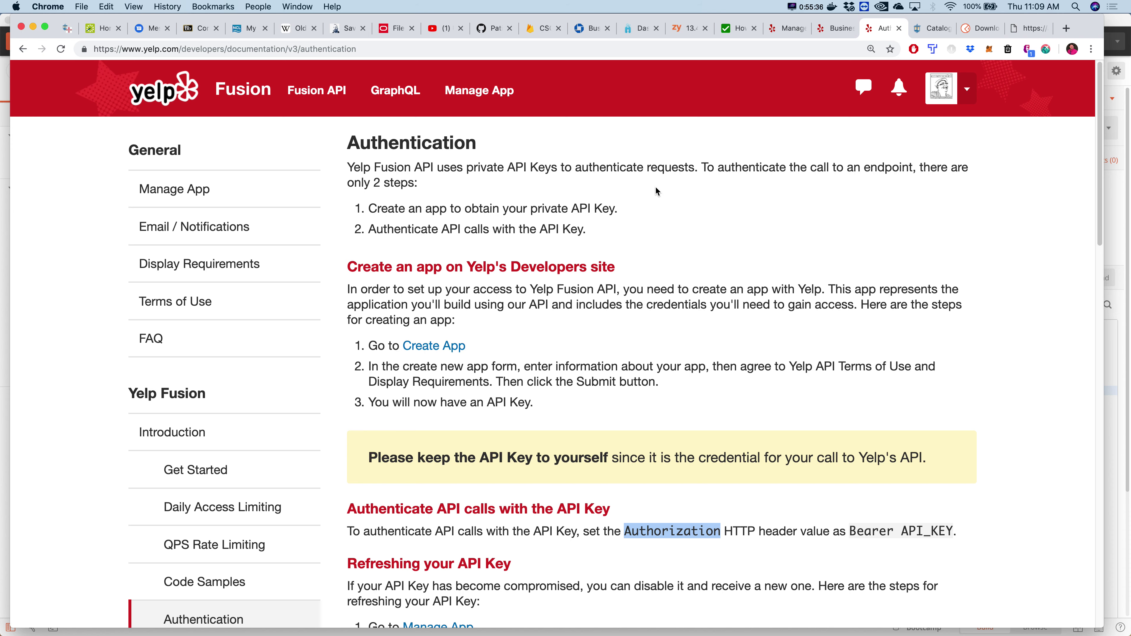
{"action": "scroll", "coordinate": [655, 189], "scroll_direction": "down", "scroll_amount": 1}
{"action": "scroll", "coordinate": [654, 187], "scroll_direction": "down", "scroll_amount": 4}
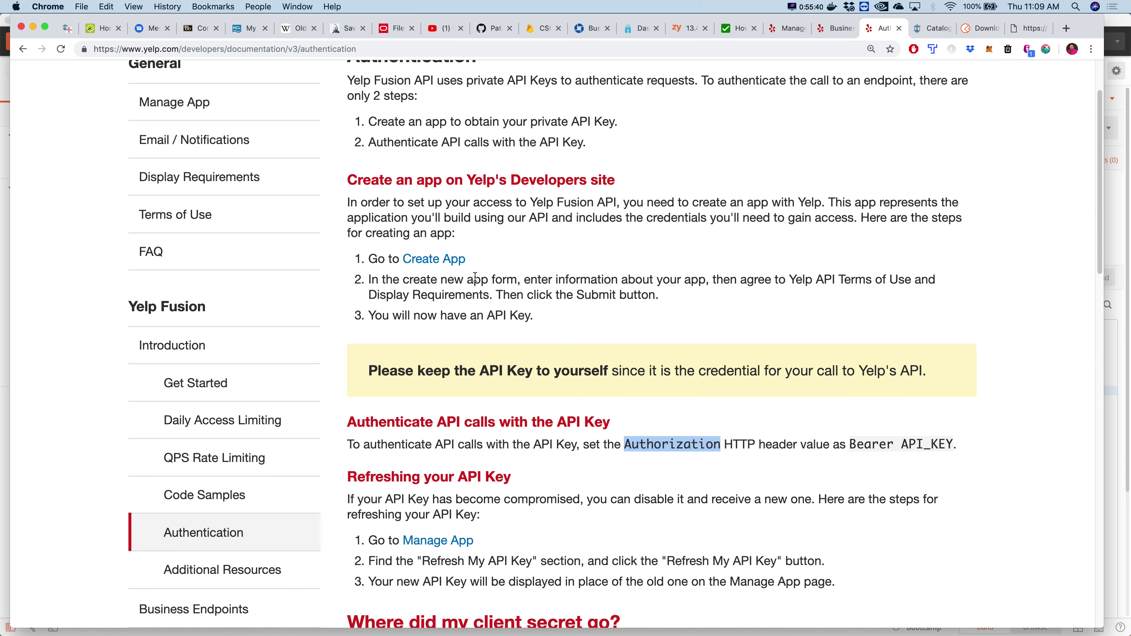
{"action": "scroll", "coordinate": [475, 277], "scroll_direction": "down", "scroll_amount": 5}
{"action": "scroll", "coordinate": [475, 280], "scroll_direction": "down", "scroll_amount": 12}
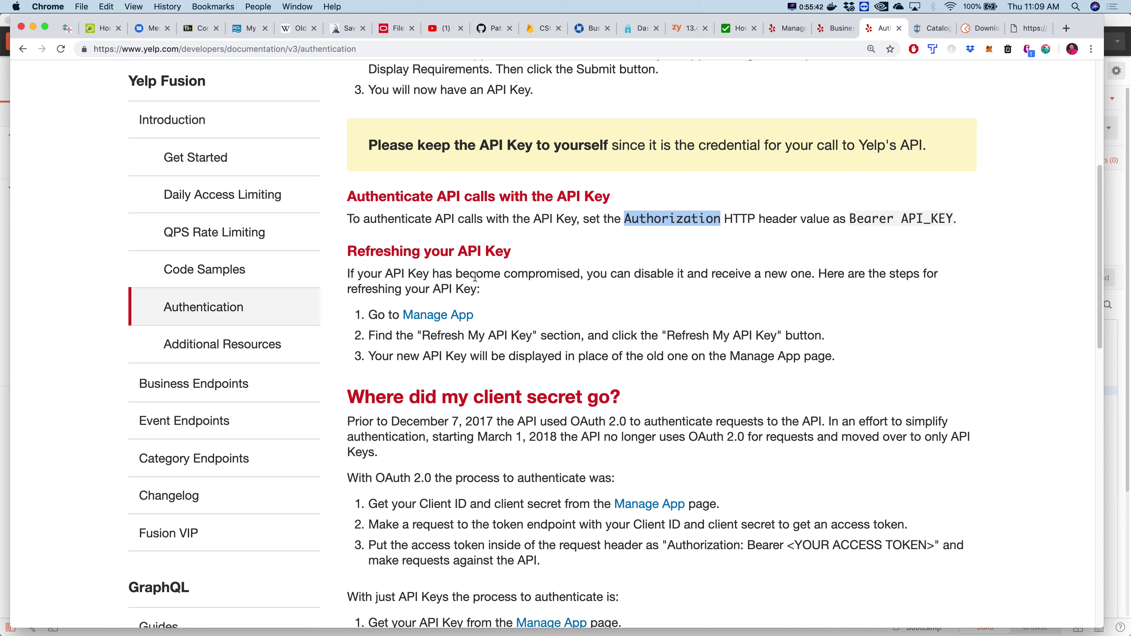
{"action": "scroll", "coordinate": [474, 282], "scroll_direction": "down", "scroll_amount": 4}
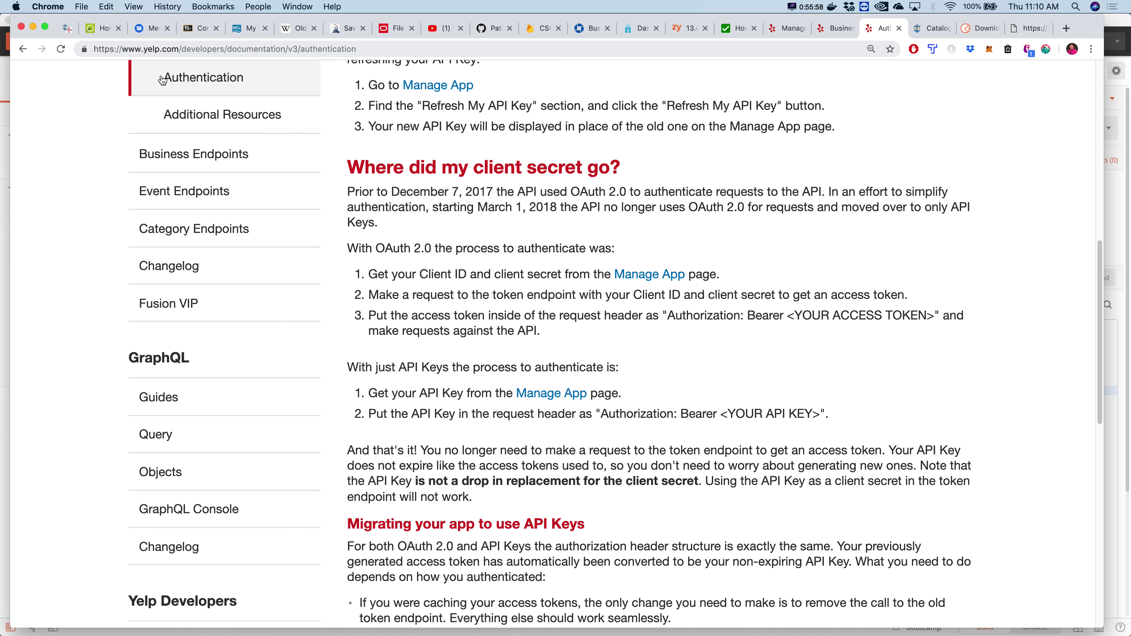
{"action": "key", "text": "Tab"}
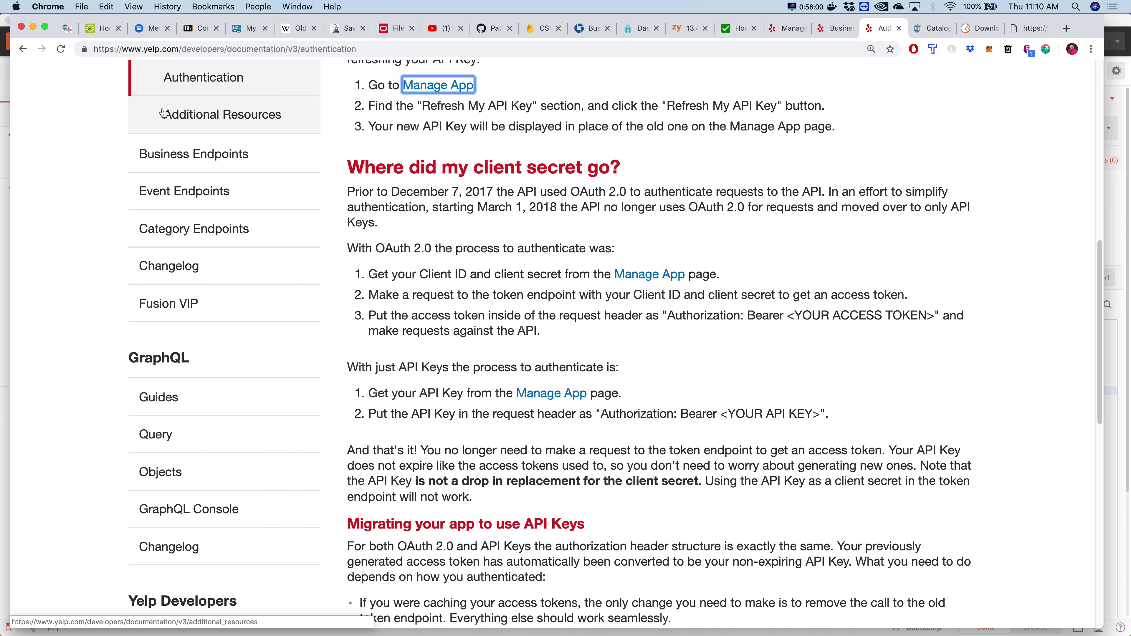
- Switch to Postman, set the yelp request's authorization type to API Key and select the Authorization key name
{"action": "key", "text": "super+Tab"}
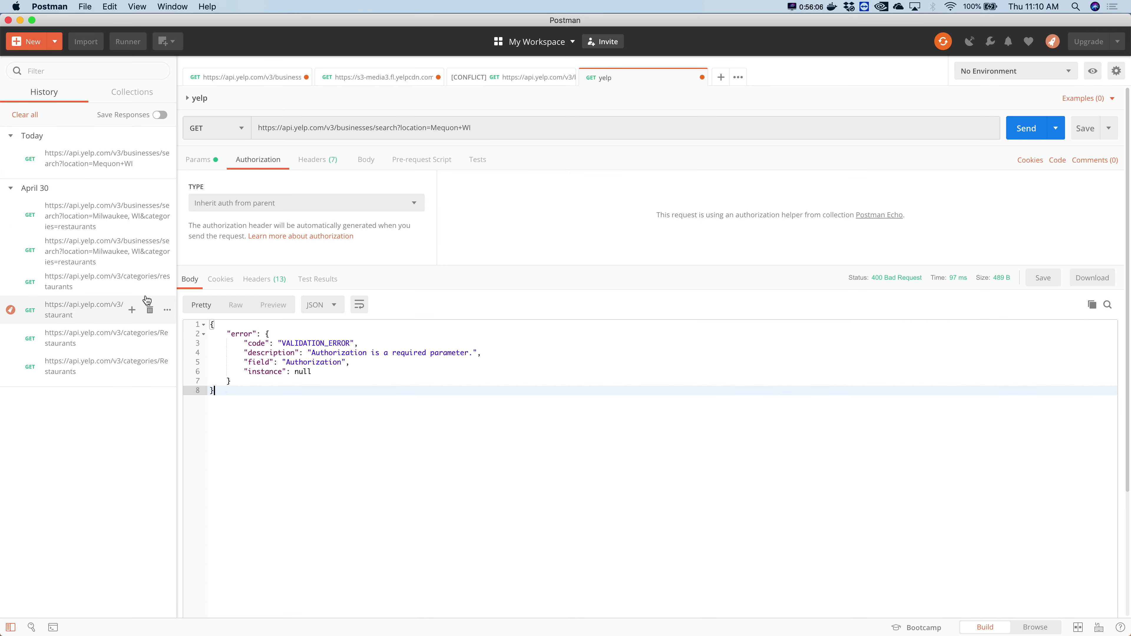
{"action": "left_click", "coordinate": [249, 204]}
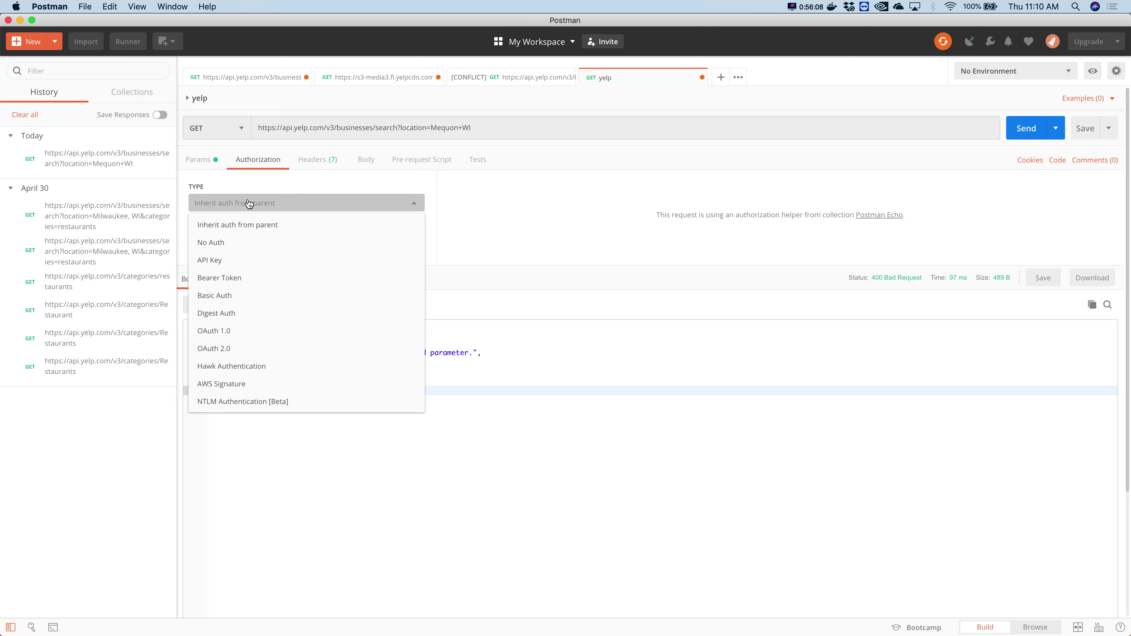
{"action": "left_click", "coordinate": [218, 260]}
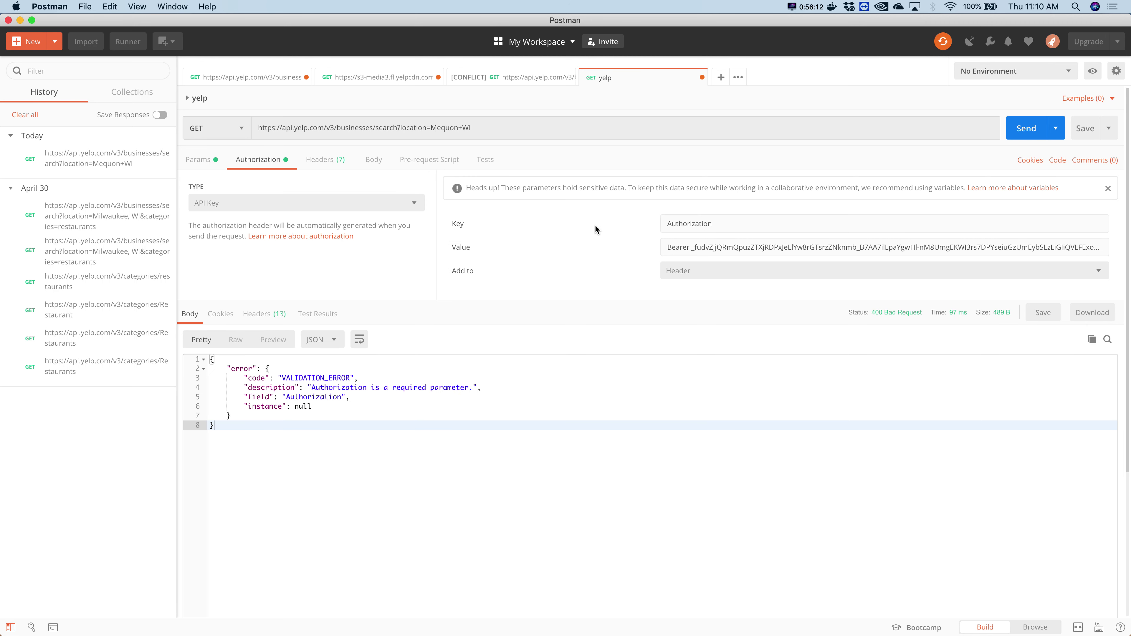
{"action": "double_click", "coordinate": [673, 222]}
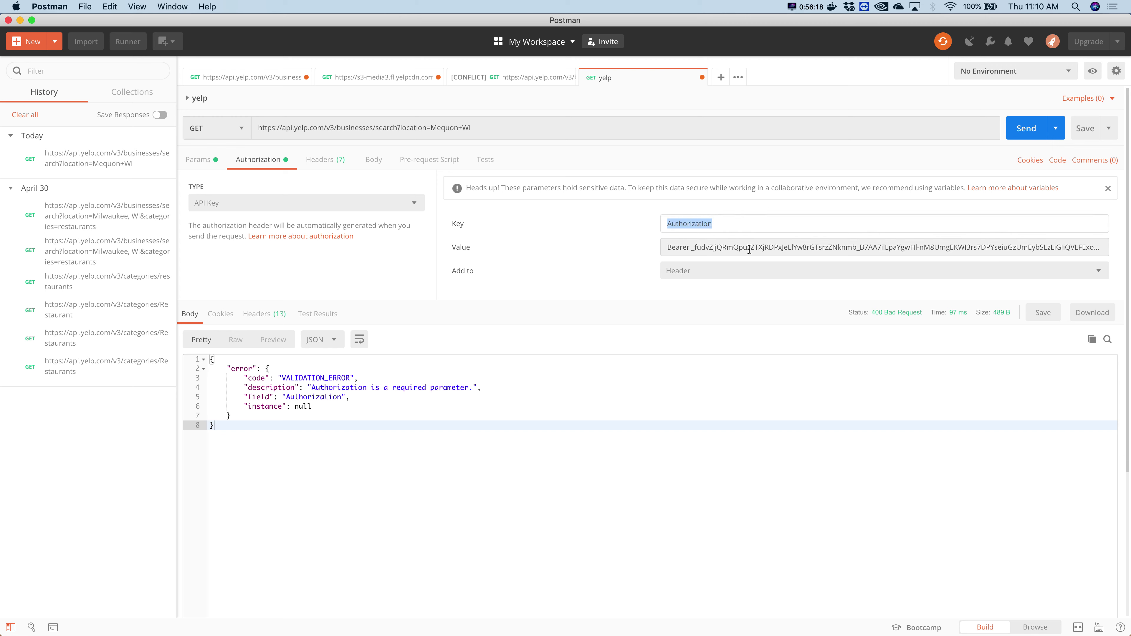
- Switch to Chrome and highlight Bearer and Authorization in the request header format on the Authentication page
{"action": "key", "text": "super+Tab"}
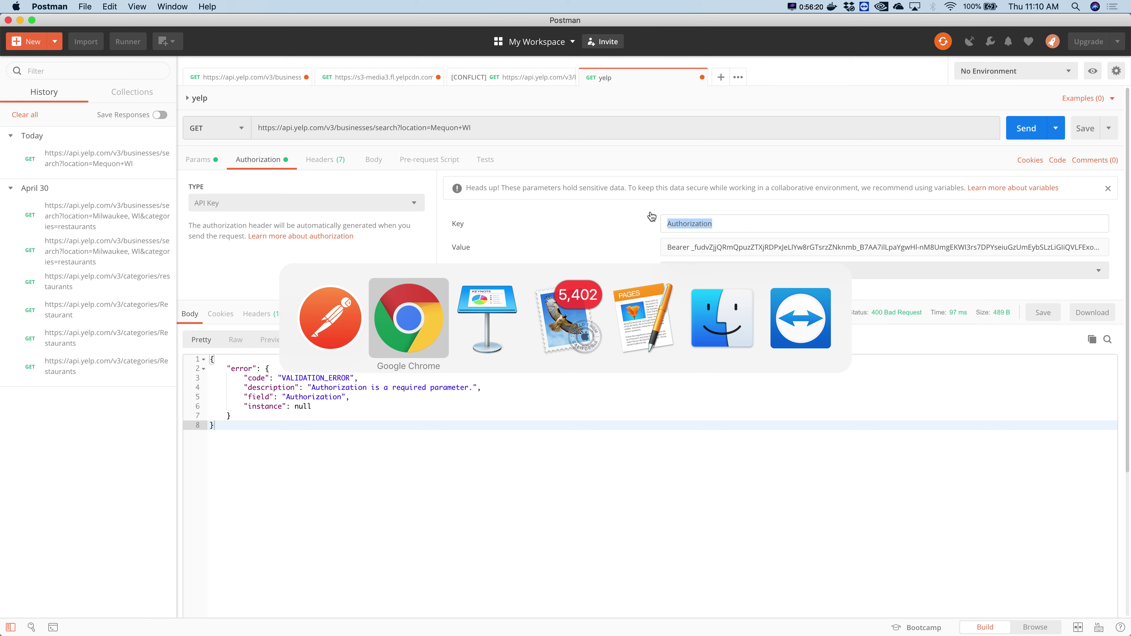
{"action": "key", "text": "super+shift+Tab"}
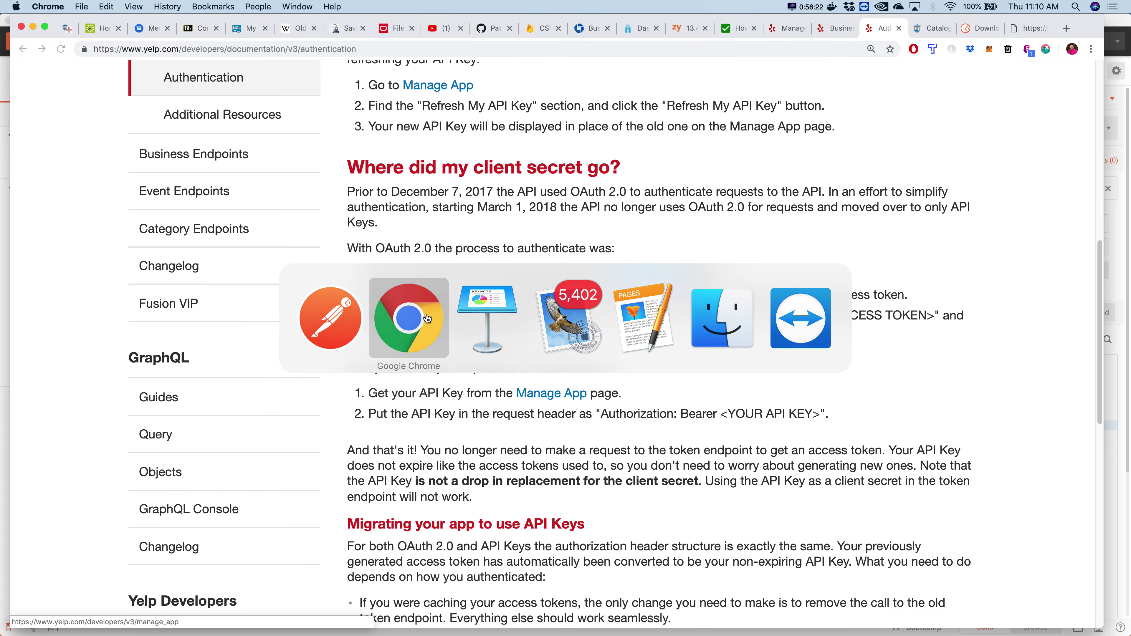
{"action": "left_click_drag", "start_coordinate": [745, 314], "coordinate": [784, 314]}
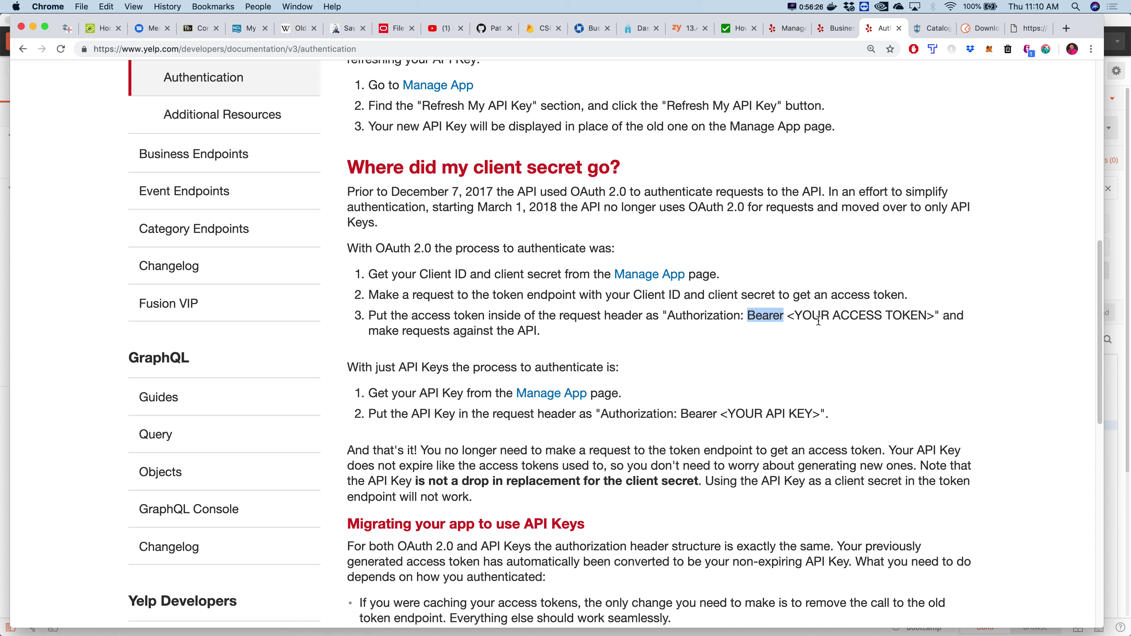
{"action": "double_click", "coordinate": [689, 312]}
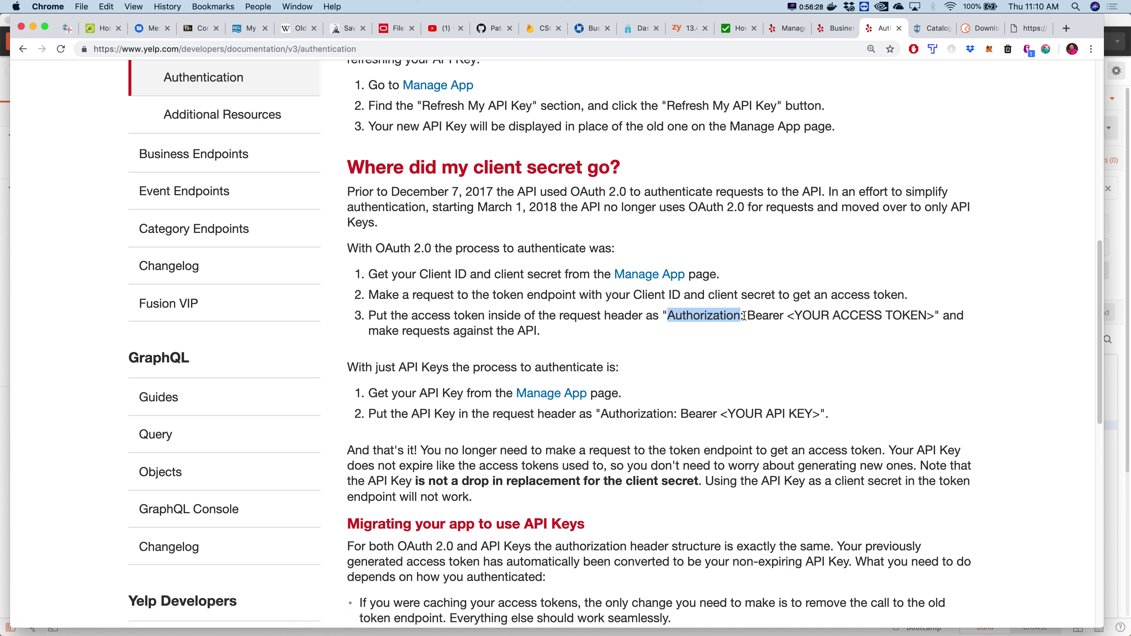
- Highlight Bearer and the access token placeholder in the OAuth 2.0 header instructions, and view the API key on the Manage App page
{"action": "double_click", "coordinate": [753, 316]}
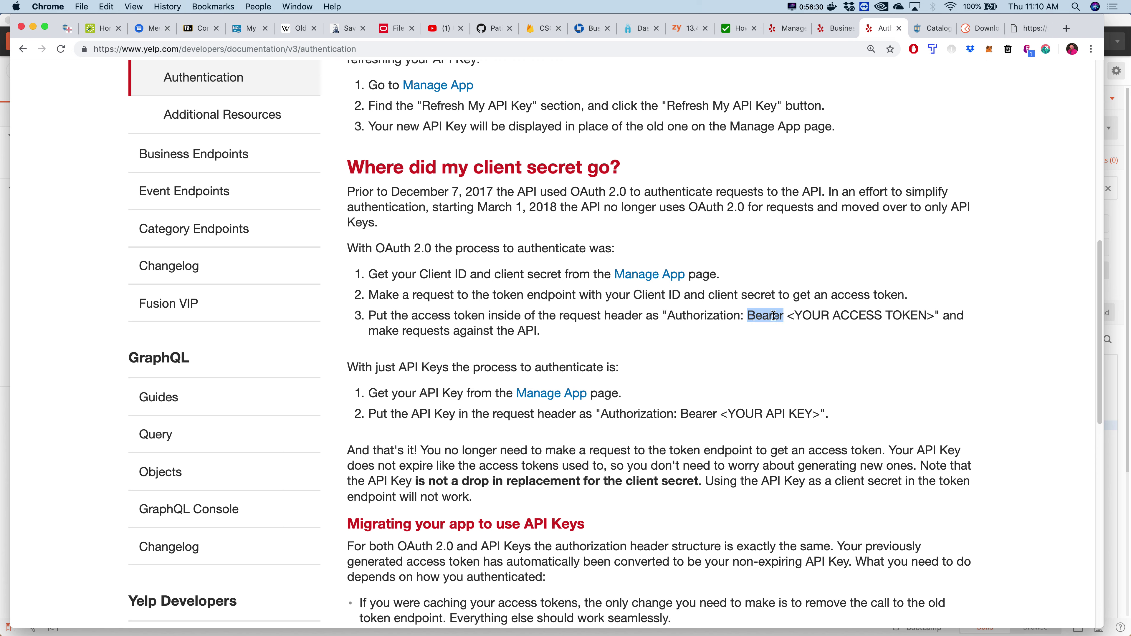
{"action": "left_click_drag", "start_coordinate": [787, 317], "coordinate": [934, 317]}
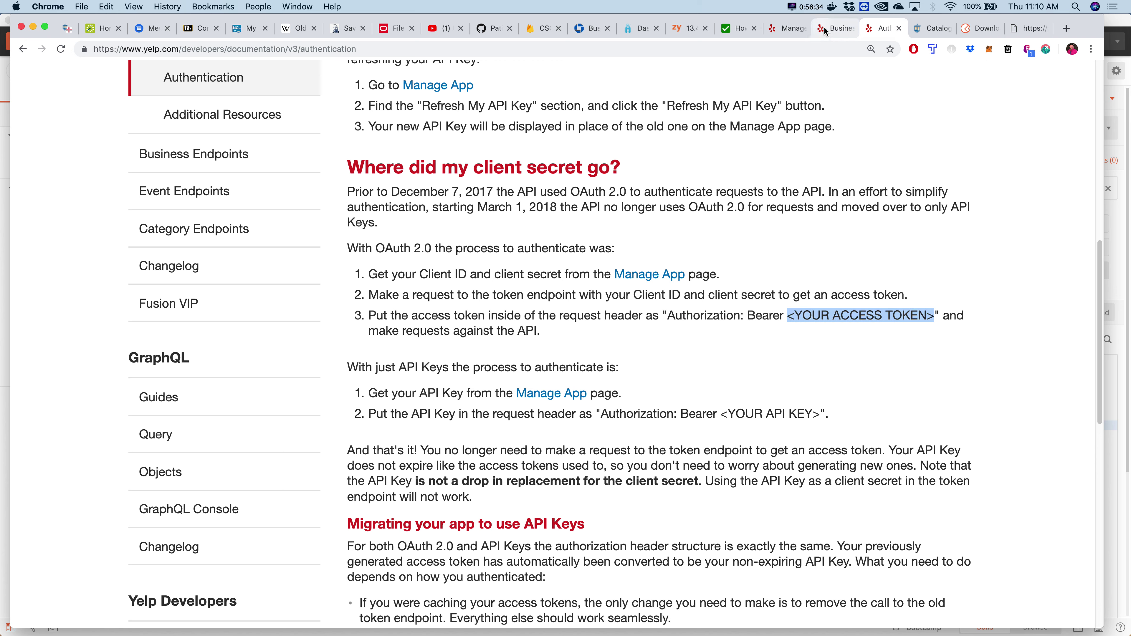
{"action": "left_click", "coordinate": [796, 29]}
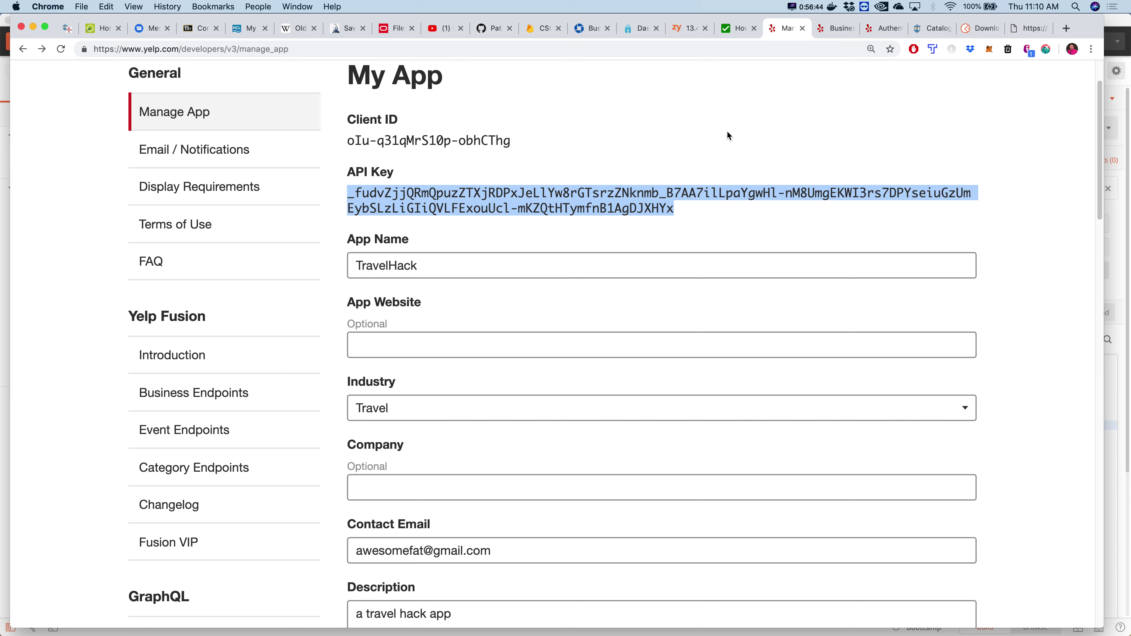
- Switch to Postman and clear the value of the Authorization key in the yelp request's API Key authorization
{"action": "key", "text": "super+Tab"}
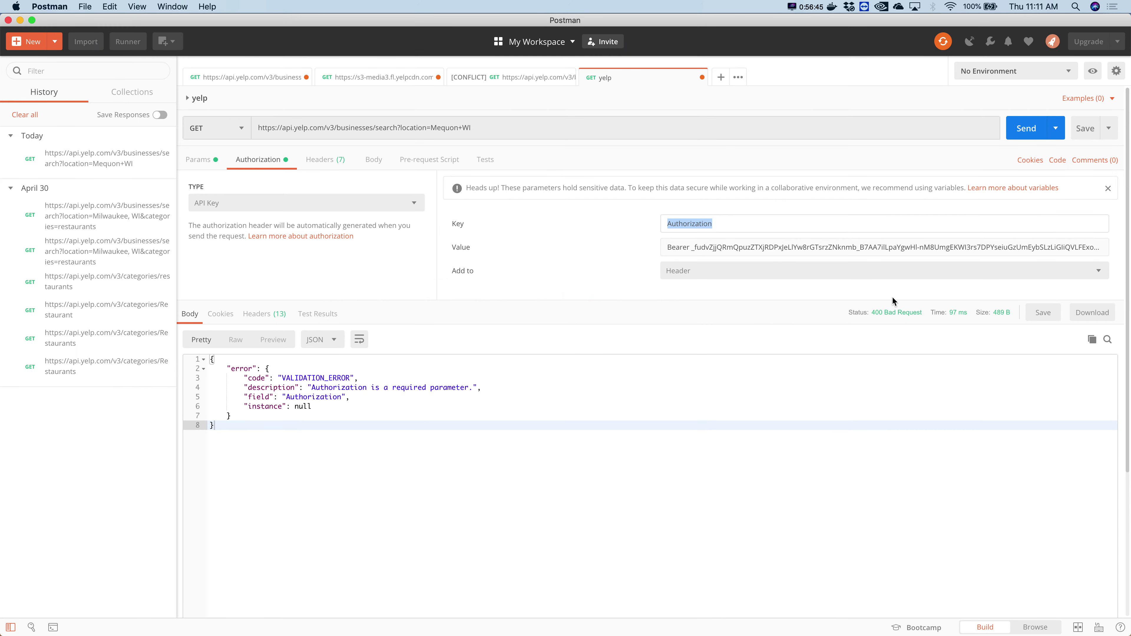
{"action": "double_click", "coordinate": [848, 246]}
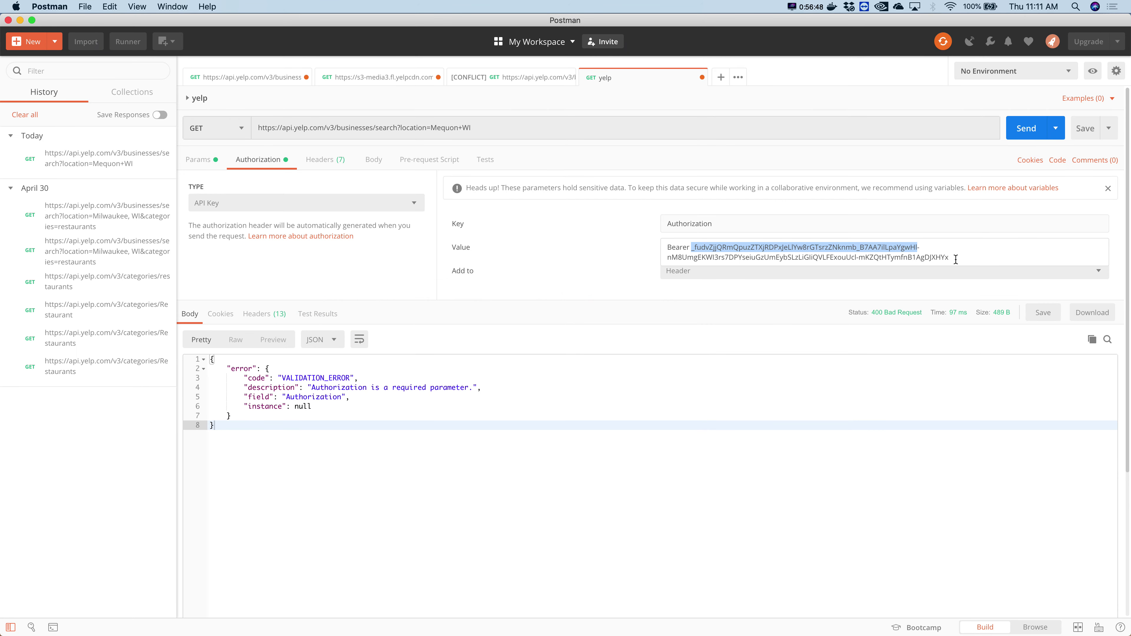
{"action": "key", "text": "super+a"}
{"action": "key", "text": "BackSpace"}
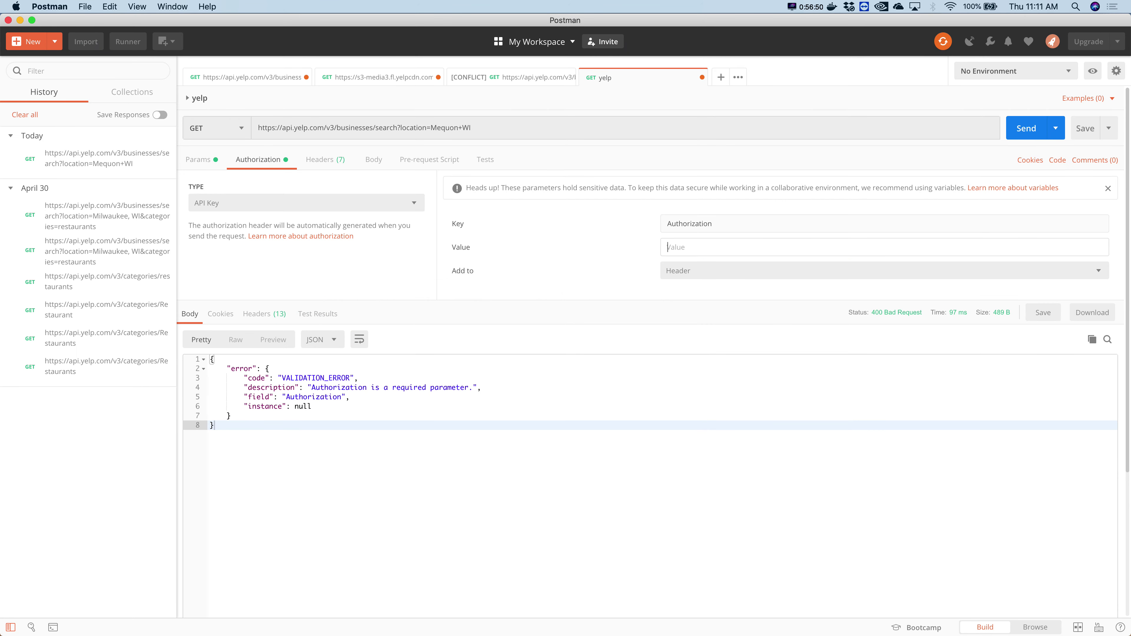